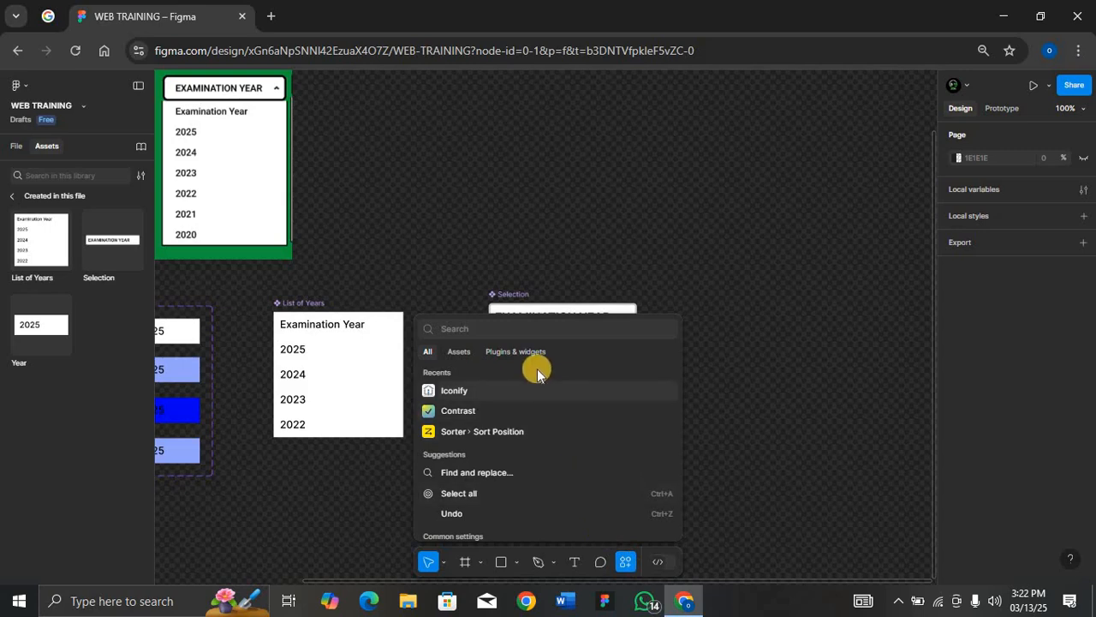
Insert a chevron-down arrow icon from the Iconify plugin into the Examination Year selection box
{"action": "left_click", "coordinate": [495, 387]}
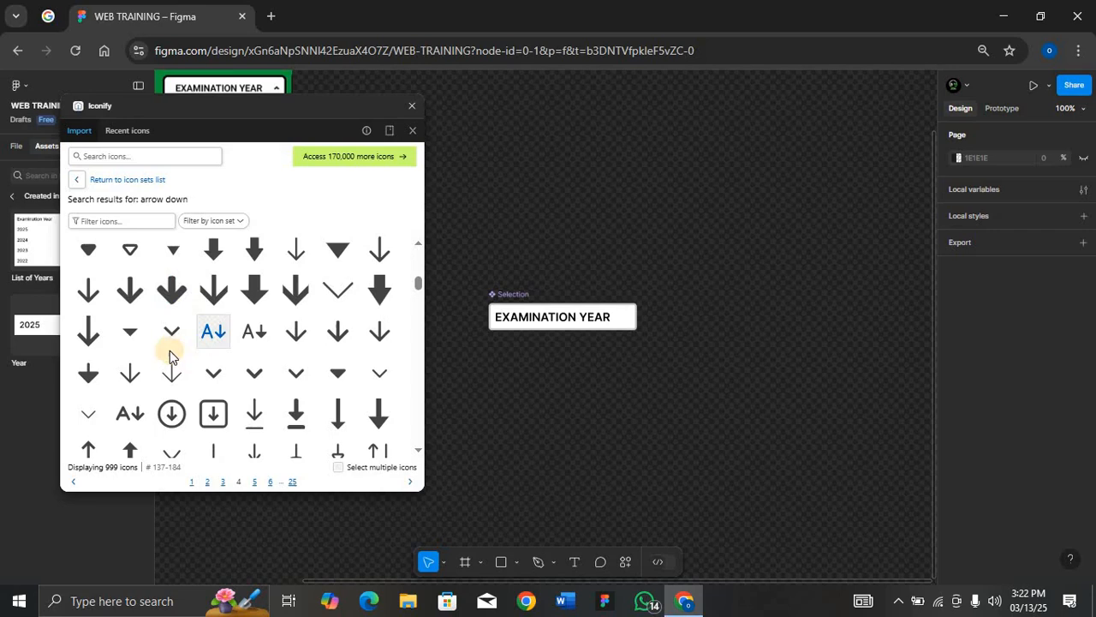
{"action": "left_click_drag", "start_coordinate": [246, 382], "coordinate": [606, 329]}
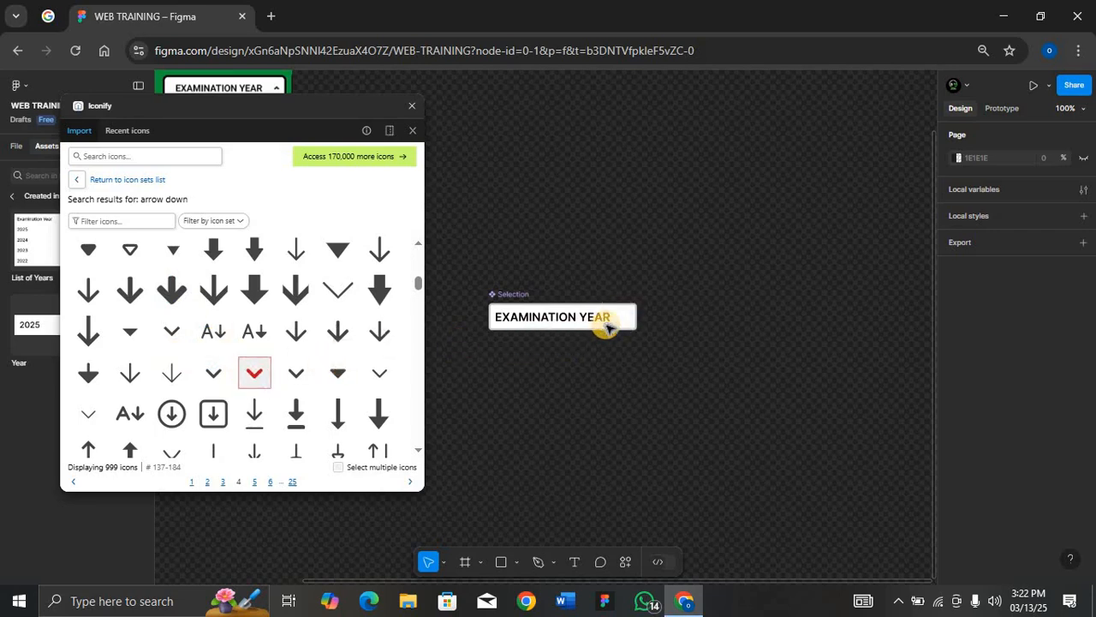
{"action": "key", "text": "Right"}
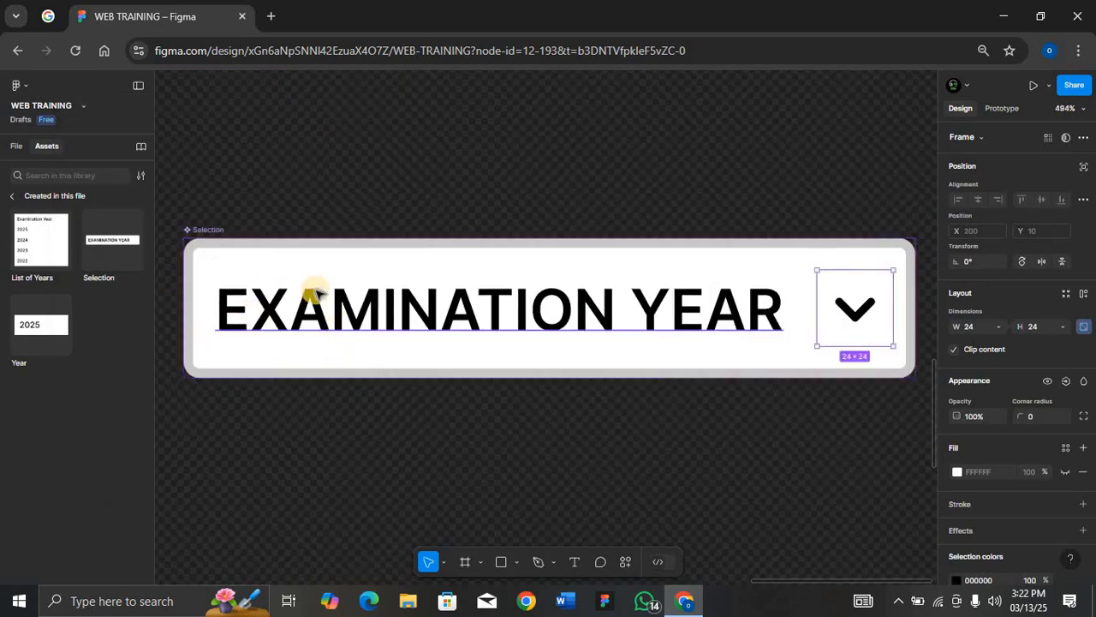
Set the Selection component's auto layout gap to Auto and its width to 241
{"action": "left_click", "coordinate": [214, 228]}
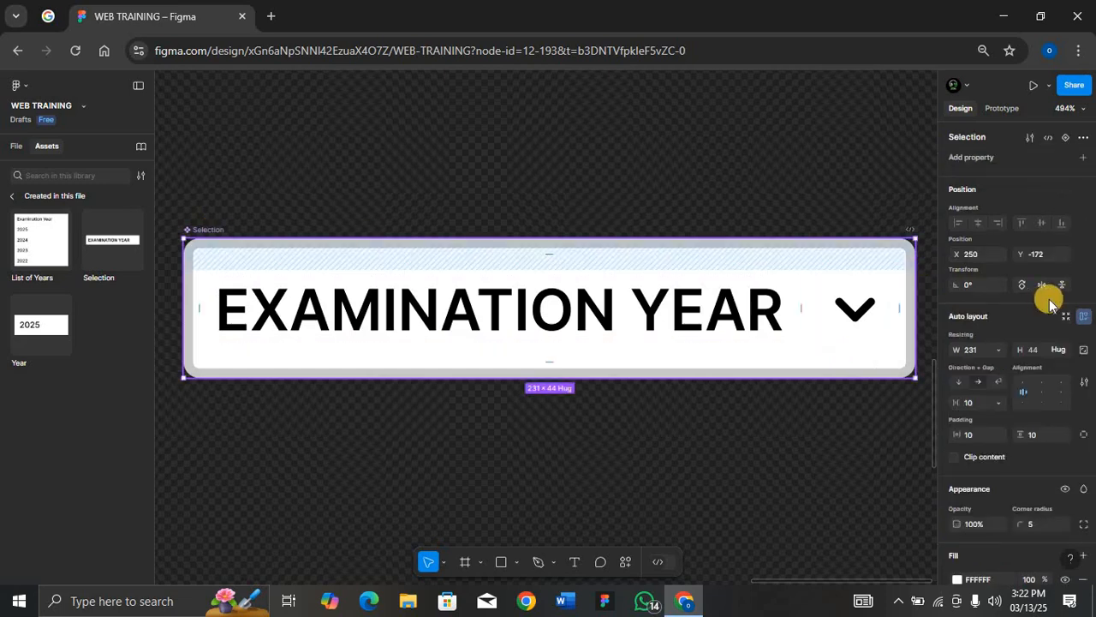
{"action": "double_click", "coordinate": [1024, 393]}
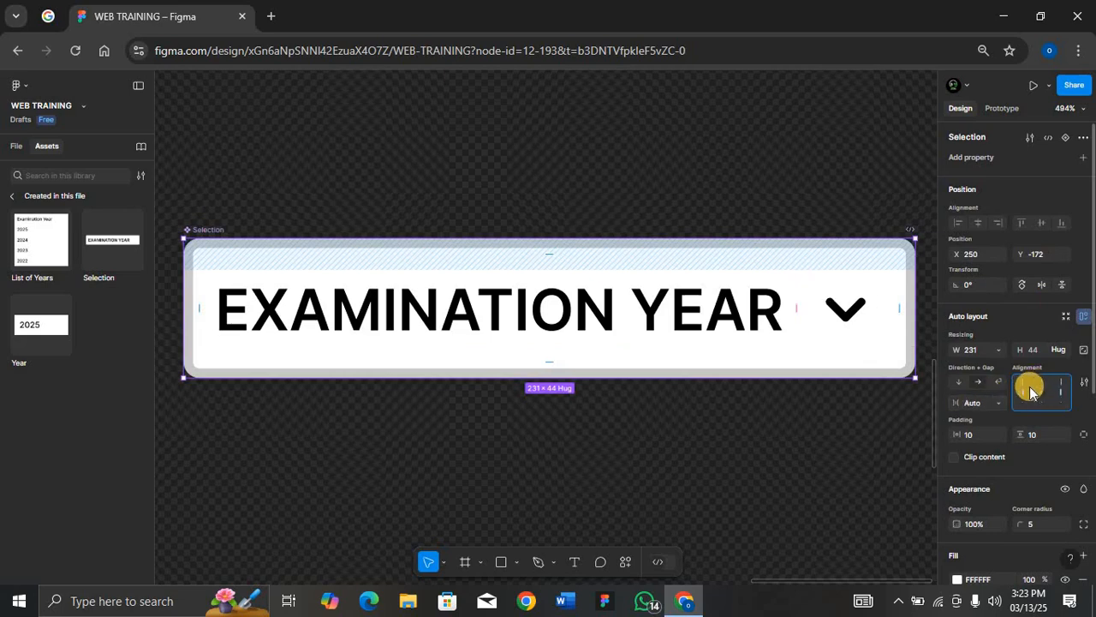
{"action": "left_click", "coordinate": [976, 350]}
{"action": "type", "text": "241"}
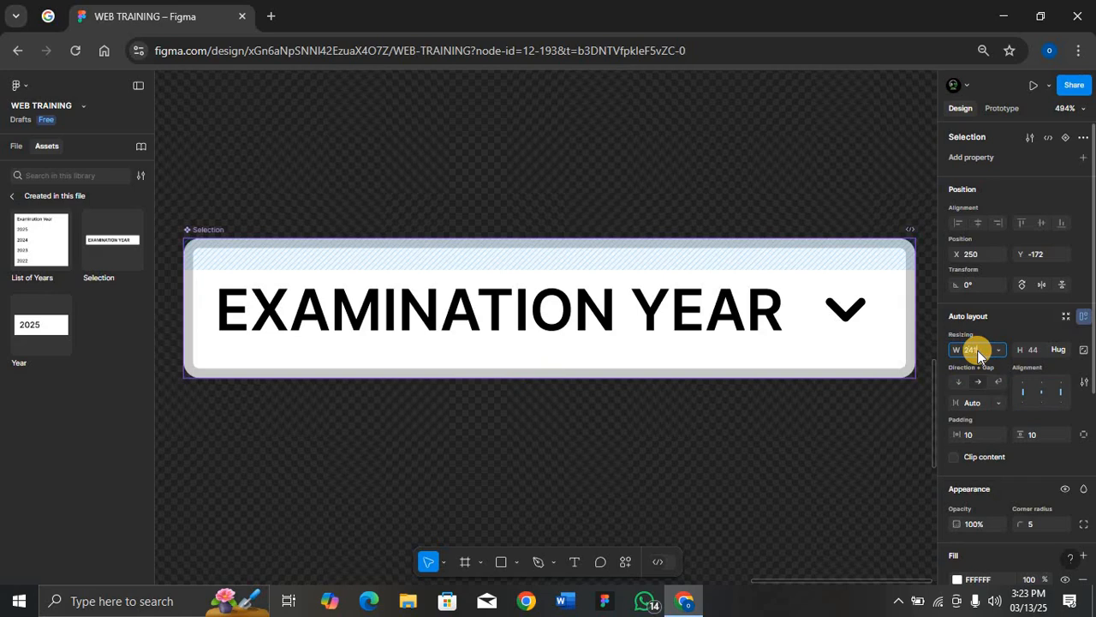
{"action": "key", "text": "Return"}
Switch the Selection component's height from hug to fixed and set it to 50
{"action": "scroll", "coordinate": [724, 319], "scroll_direction": "down", "scroll_amount": 5}
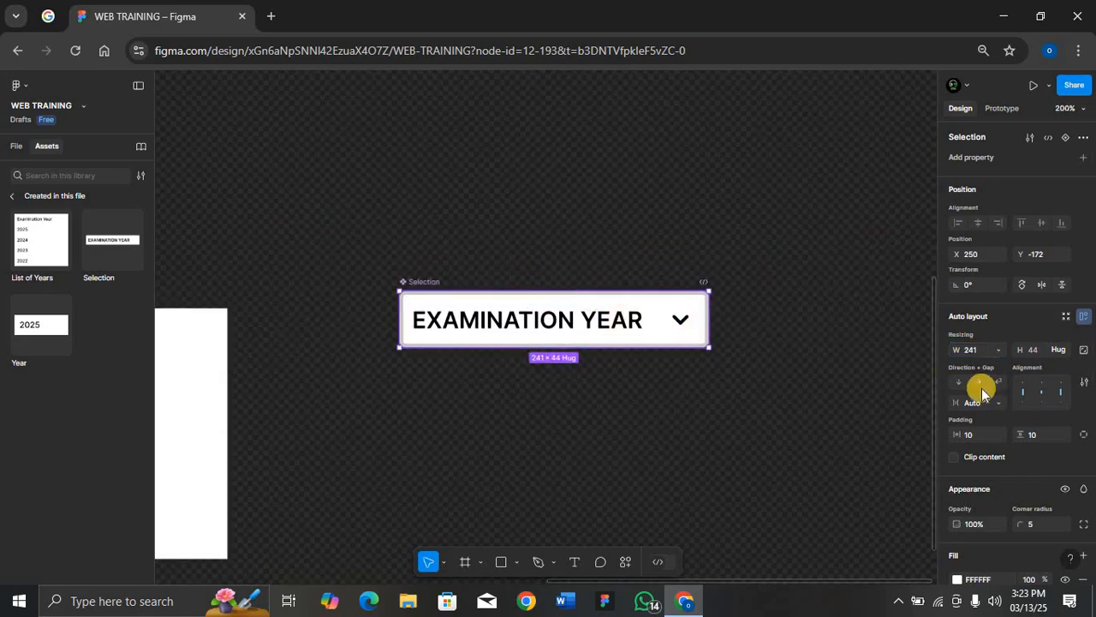
{"action": "left_click", "coordinate": [1063, 354]}
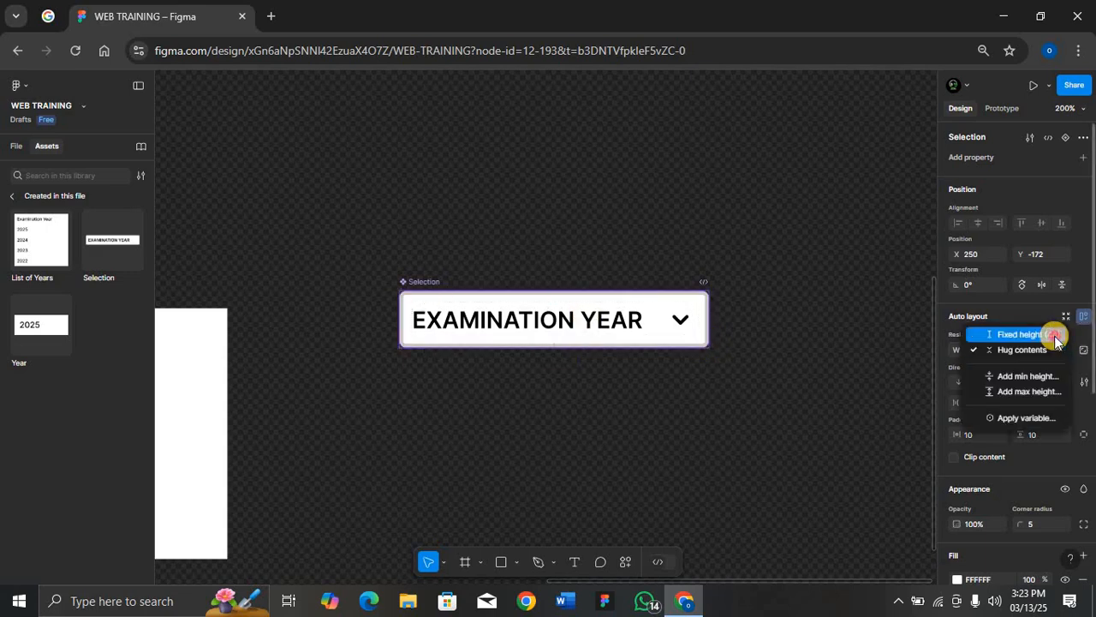
{"action": "left_click", "coordinate": [1053, 334]}
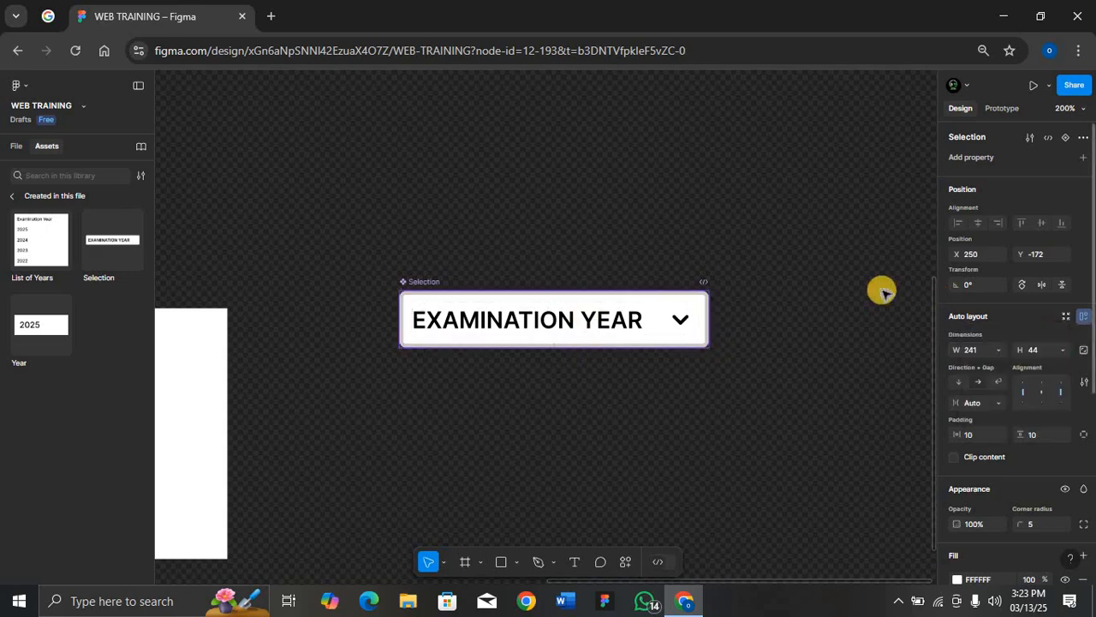
{"action": "left_click", "coordinate": [1034, 353]}
{"action": "type", "text": "50"}
{"action": "key", "text": "Return"}
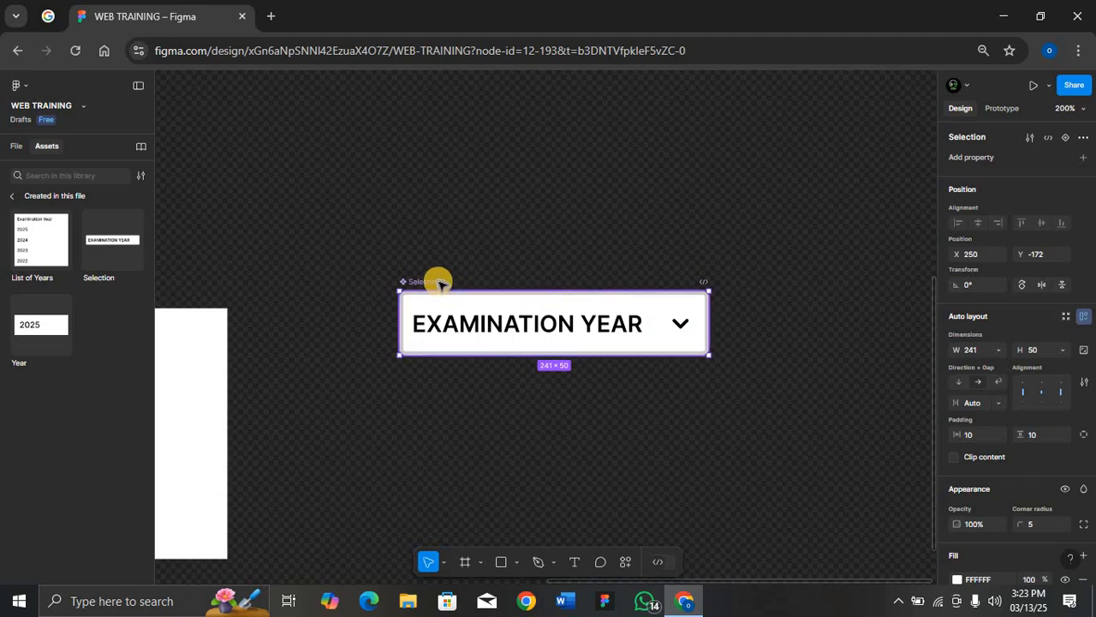
Add a second variant to the Selection component and set its property value to Default
{"action": "left_click", "coordinate": [1065, 137]}
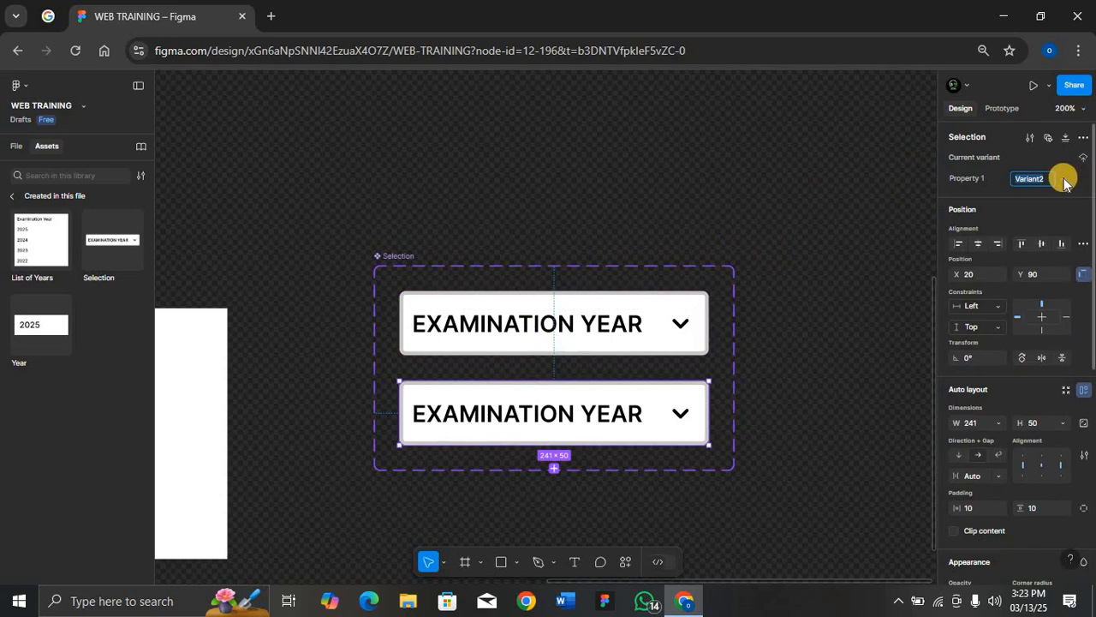
{"action": "left_click", "coordinate": [1063, 180]}
{"action": "left_click", "coordinate": [1044, 163]}
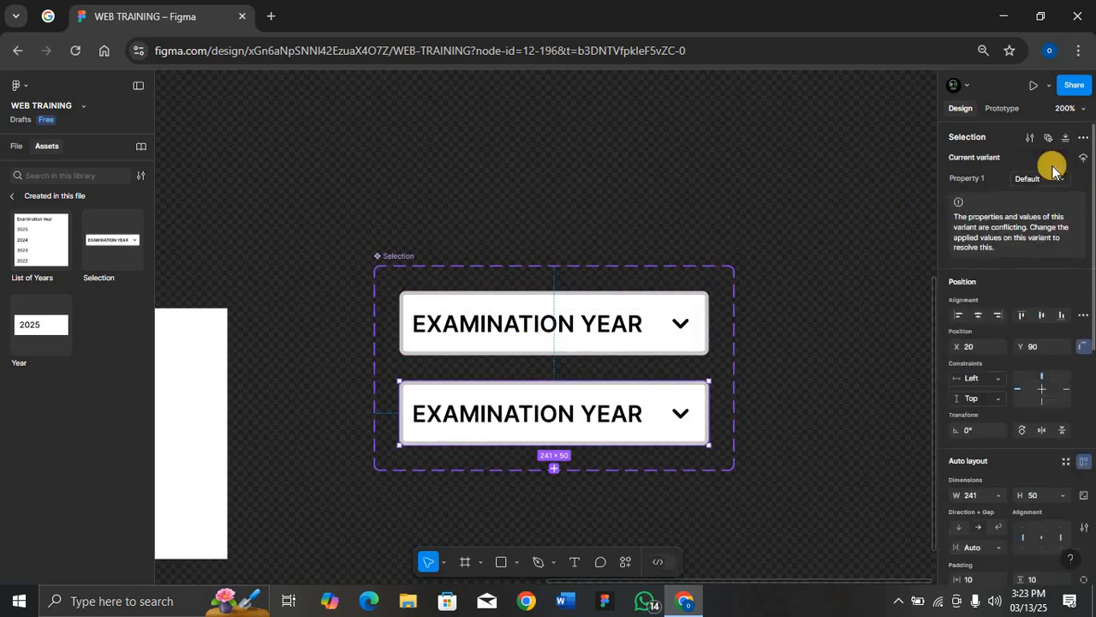
Rename the variant property to Selection
{"action": "double_click", "coordinate": [992, 180]}
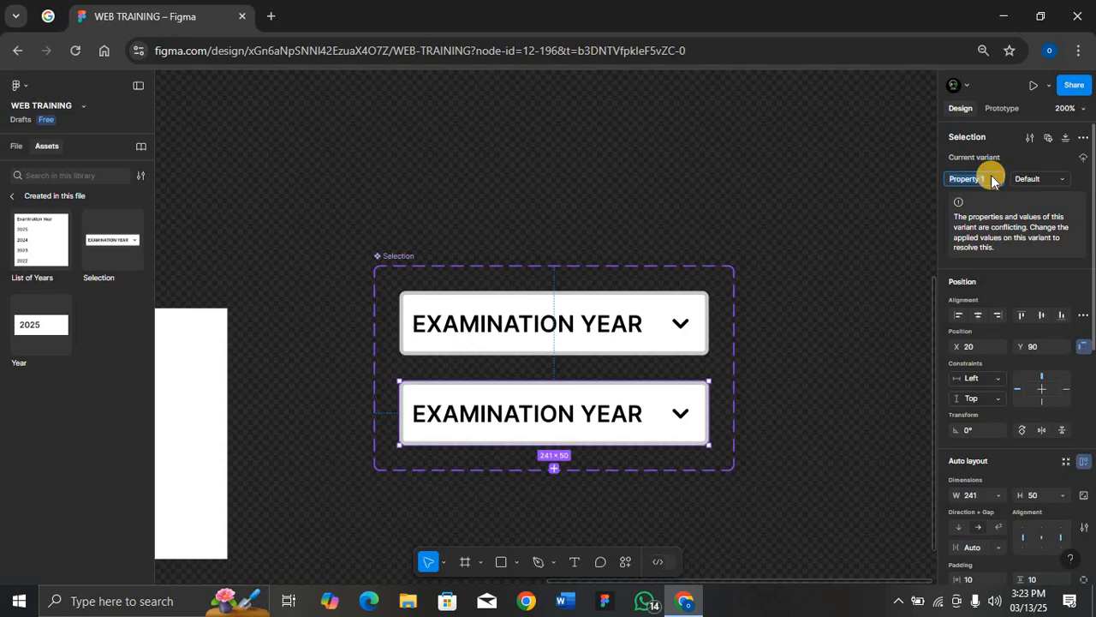
{"action": "type", "text": "Selection"}
{"action": "key", "text": "Return"}
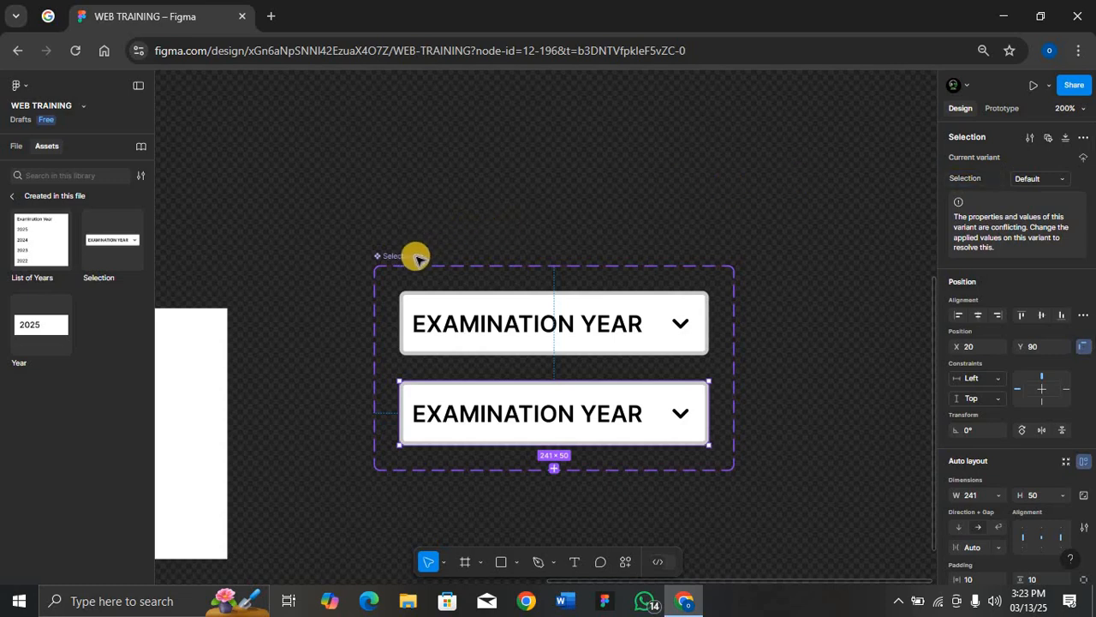
{"action": "key", "text": "Escape"}
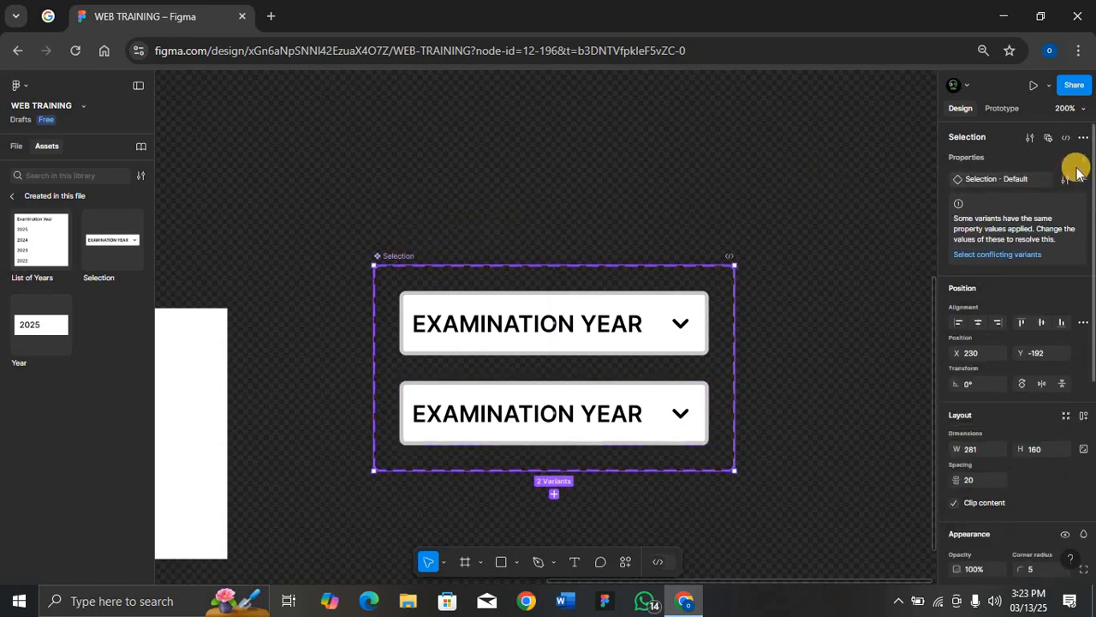
Create a new variant property named Visible Selection with the value Default
{"action": "left_click", "coordinate": [1083, 157]}
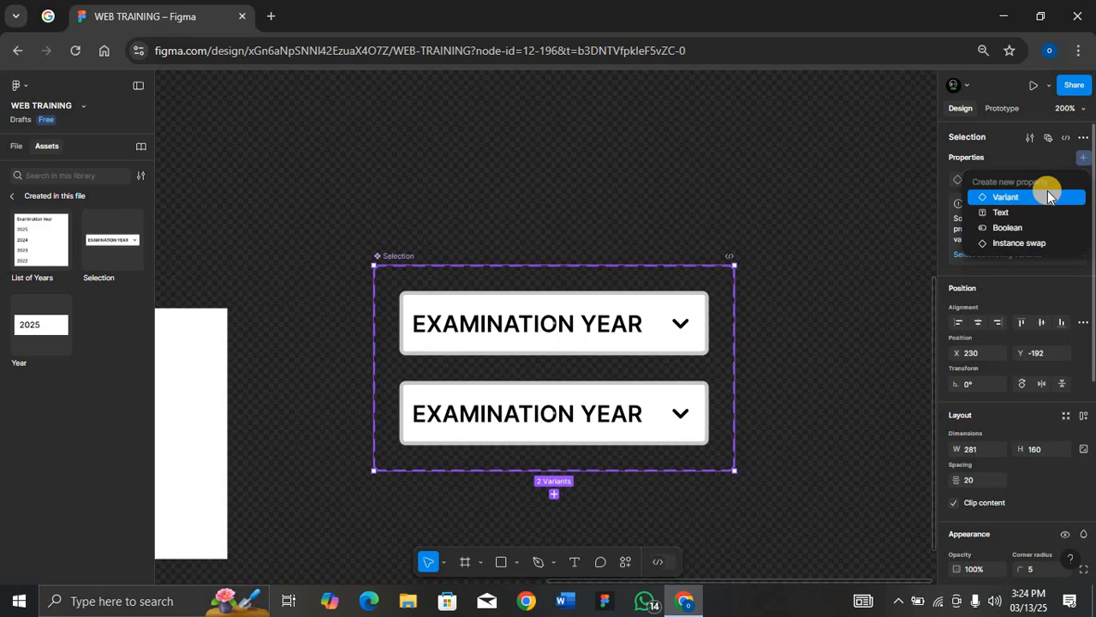
{"action": "left_click", "coordinate": [1048, 194]}
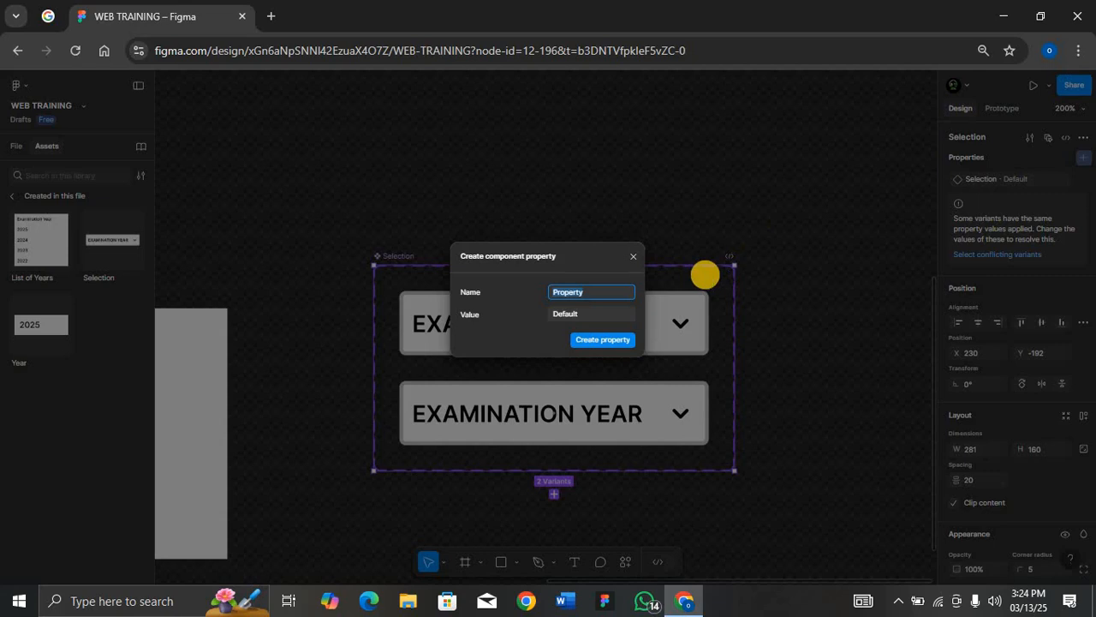
{"action": "type", "text": "Visible"}
{"action": "key", "text": "BackSpace"}
{"action": "type", "text": "le Selectioin"}
{"action": "key", "text": "BackSpace"}
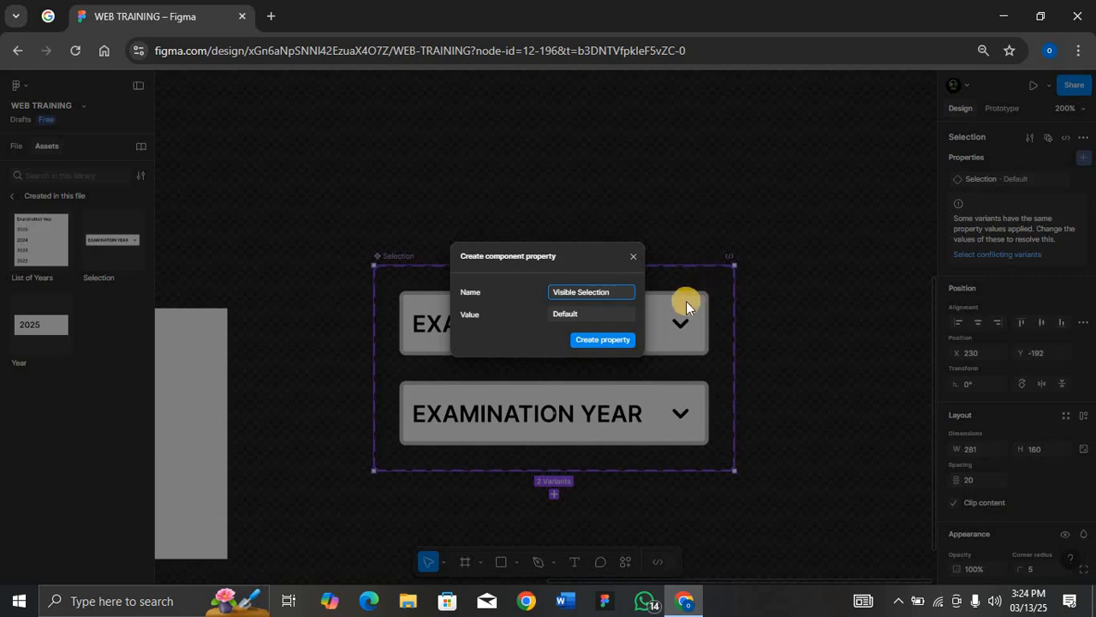
{"action": "left_click", "coordinate": [603, 344]}
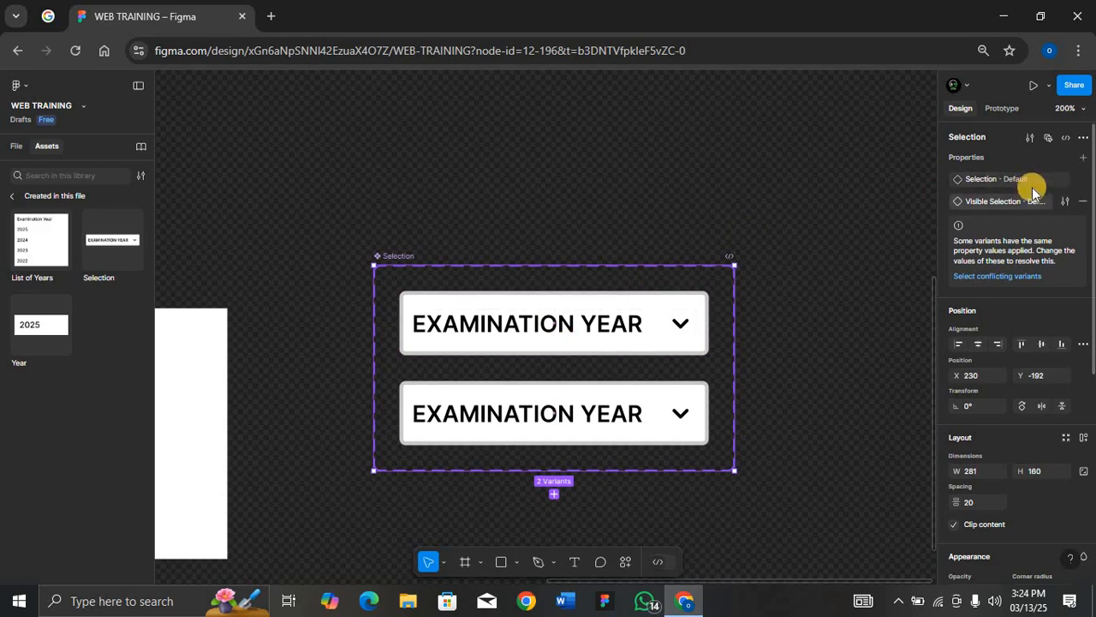
Set the first variant's Visible Selection value to NO
{"action": "left_click", "coordinate": [619, 313]}
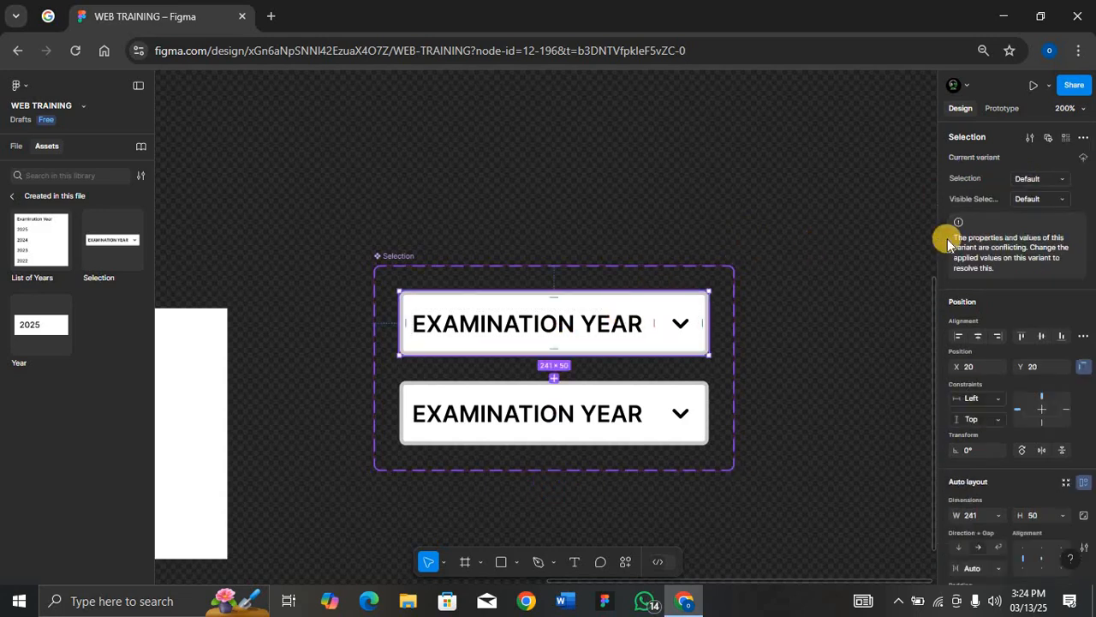
{"action": "left_click", "coordinate": [1041, 200]}
{"action": "type", "text": "N"}
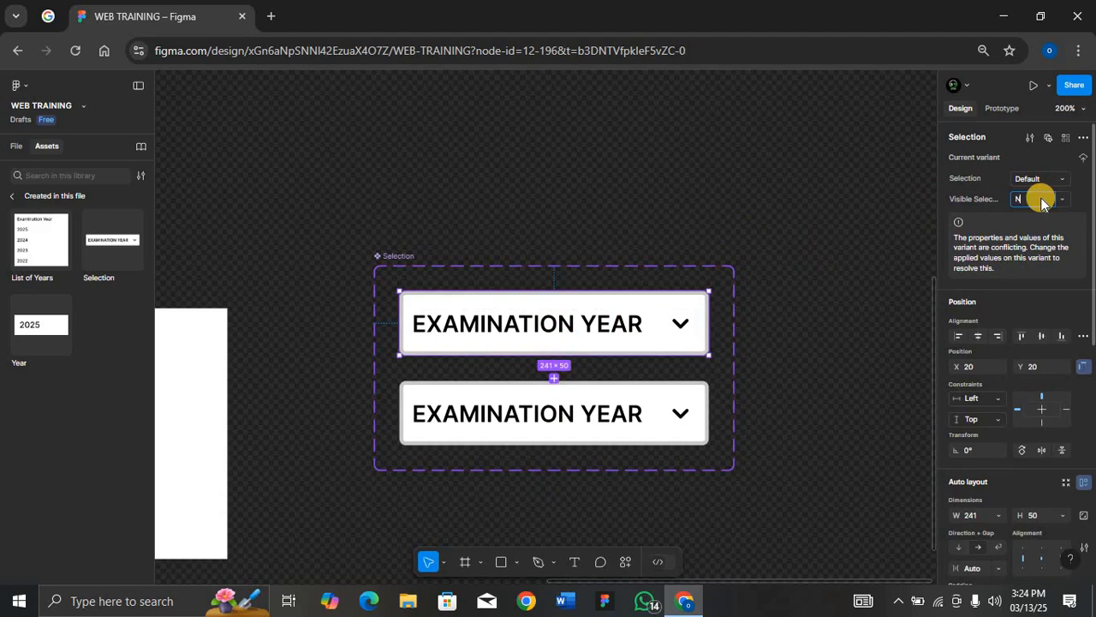
{"action": "type", "text": "O"}
{"action": "key", "text": "Return"}
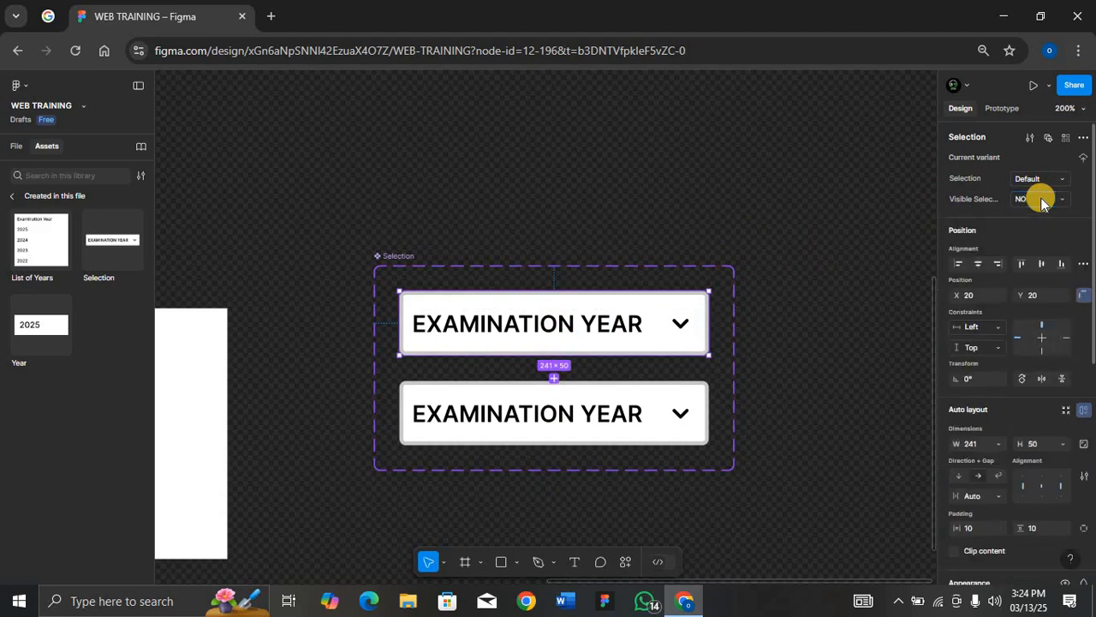
Set the second variant's Visible Selection value to Yes
{"action": "left_click", "coordinate": [651, 413]}
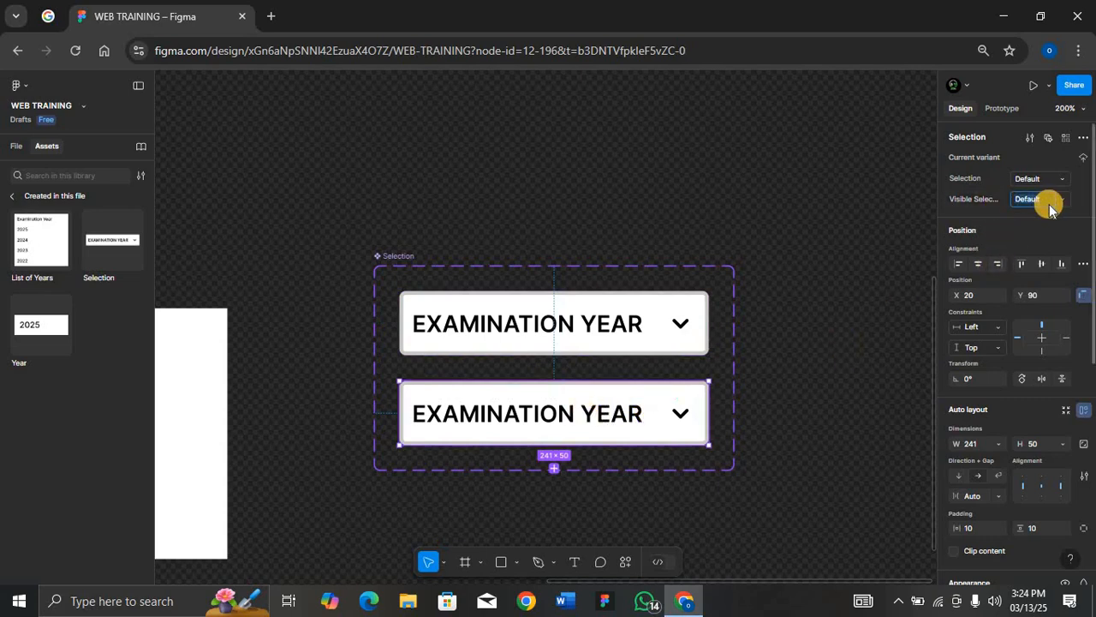
{"action": "type", "text": "es"}
{"action": "left_click", "coordinate": [402, 260]}
Enlarge the Selection component set frame to about 1054 by 331
{"action": "key", "text": "shift+0"}
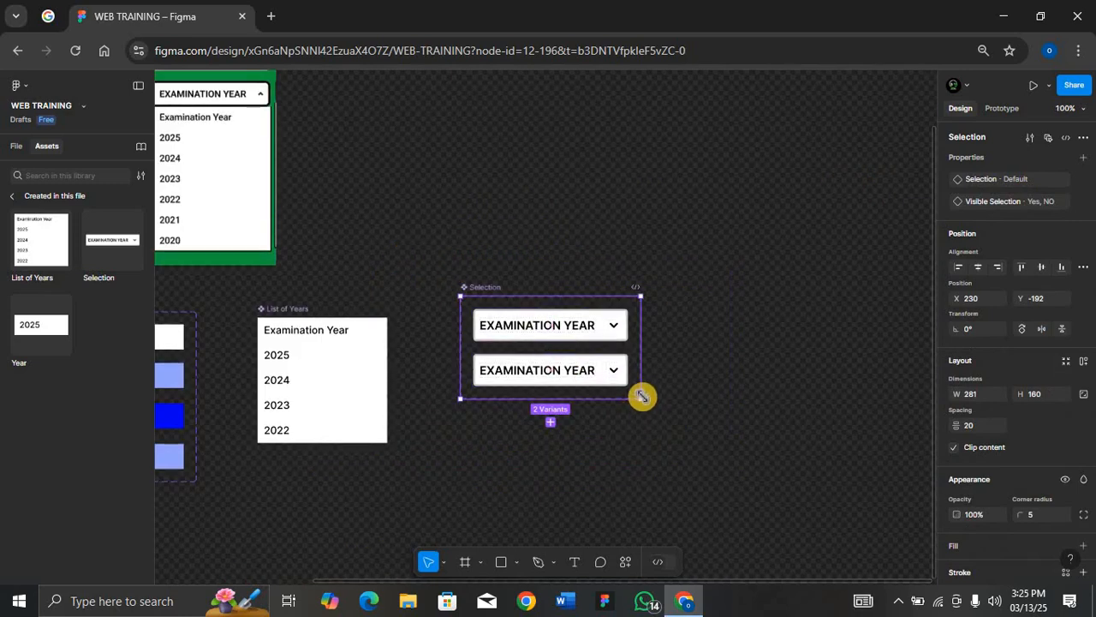
{"action": "left_click_drag", "start_coordinate": [641, 399], "coordinate": [906, 491]}
{"action": "key", "text": "shift+2"}
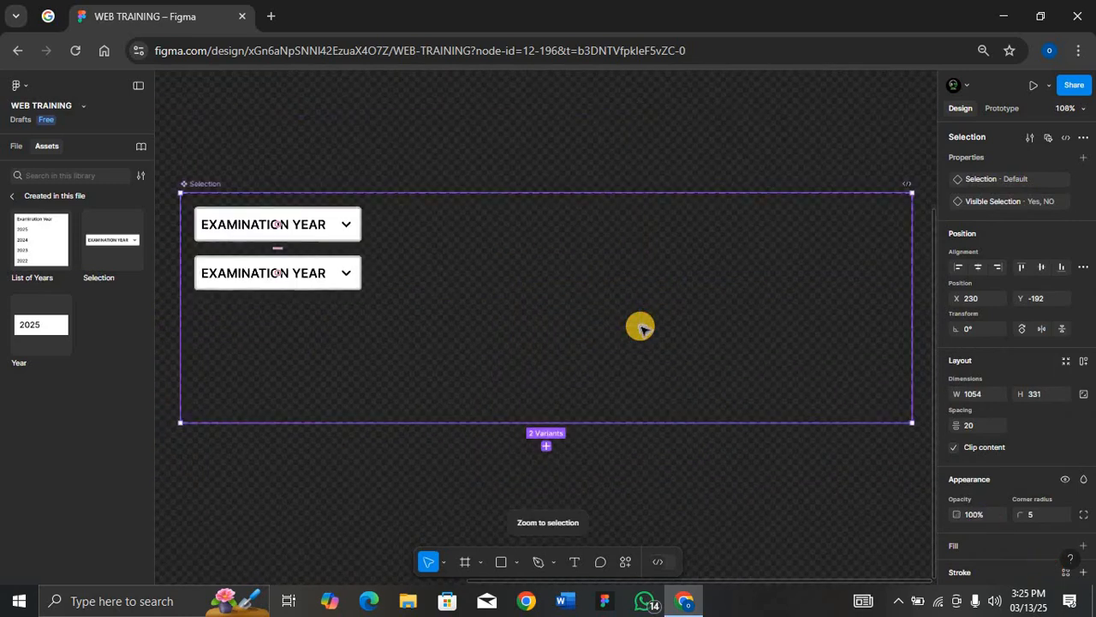
Place a copy of the List of Years component inside the second variant of the Selection component
{"action": "scroll", "coordinate": [387, 304], "scroll_direction": "left", "scroll_amount": 5}
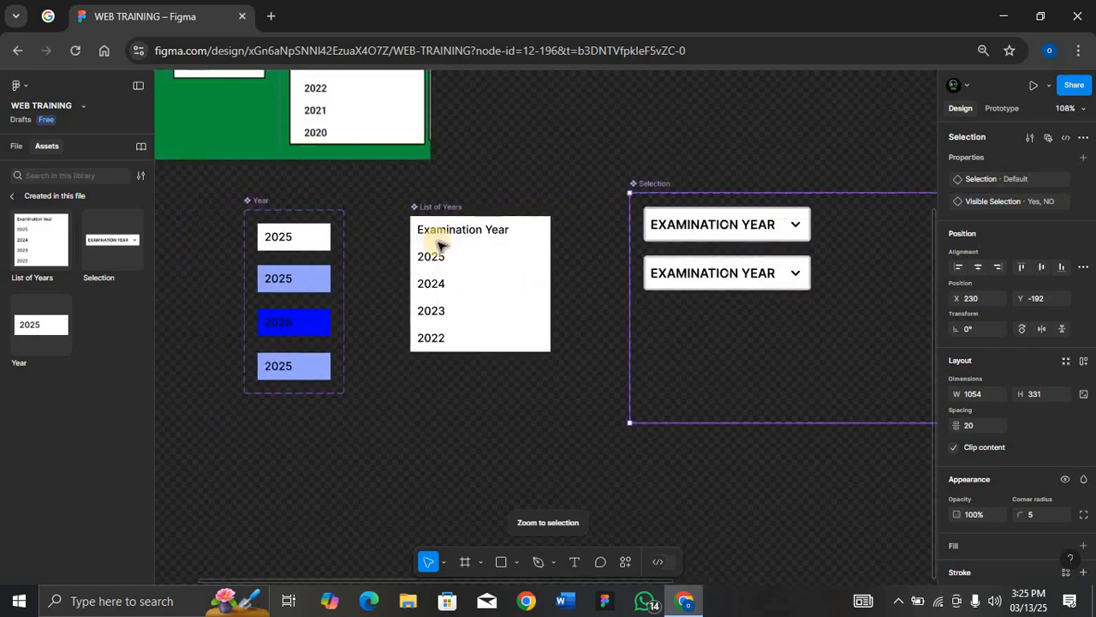
{"action": "left_click", "coordinate": [436, 206]}
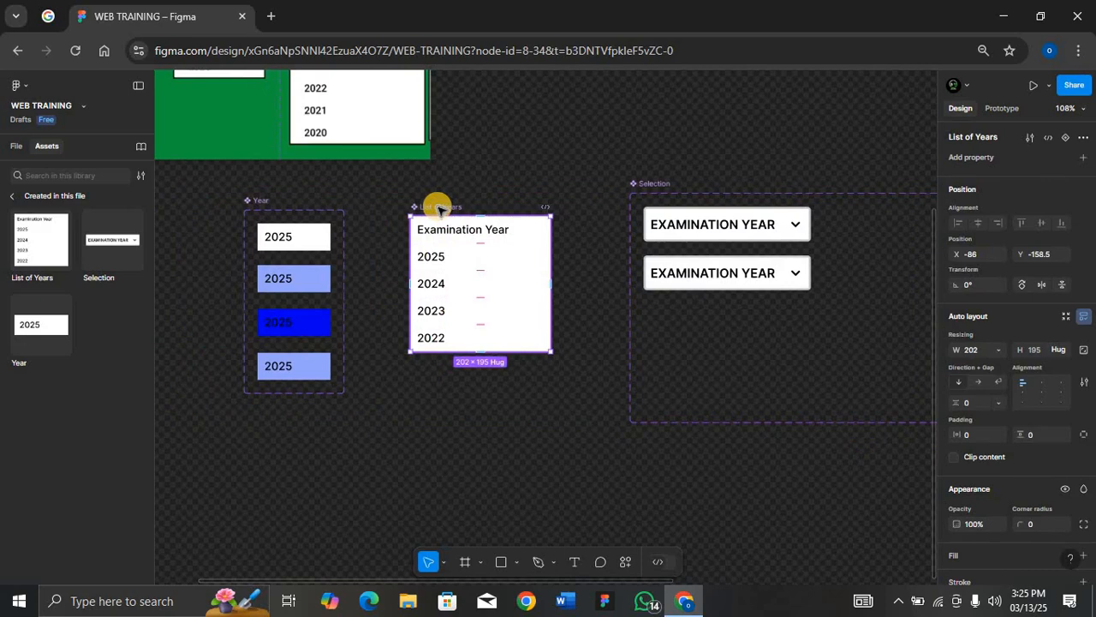
{"action": "left_click_drag", "start_coordinate": [439, 207], "coordinate": [597, 99]}
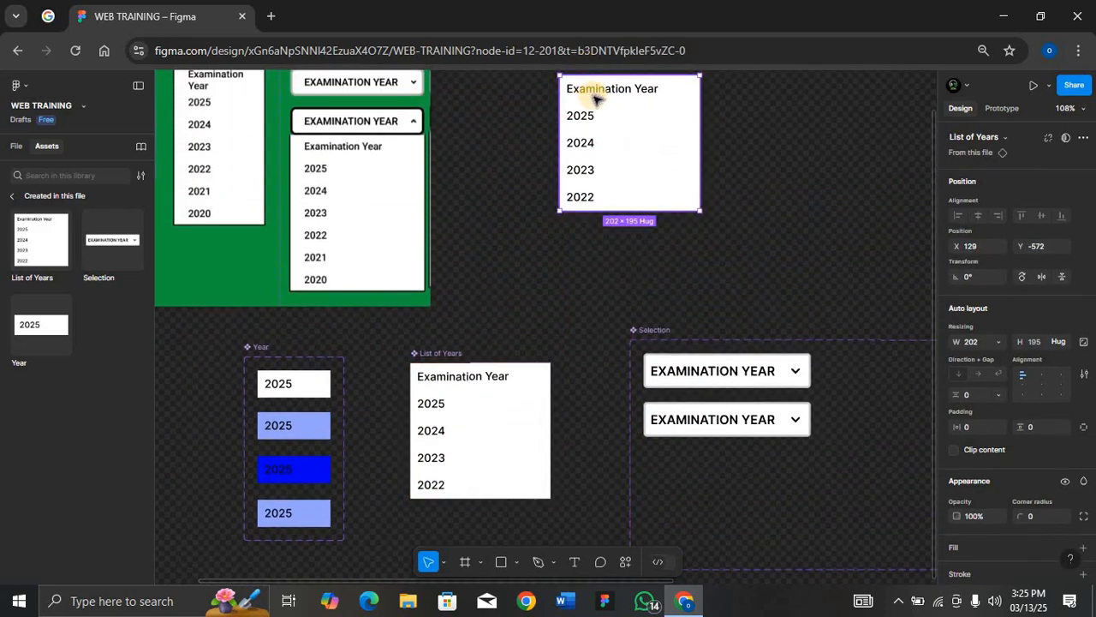
{"action": "key", "text": "Delete"}
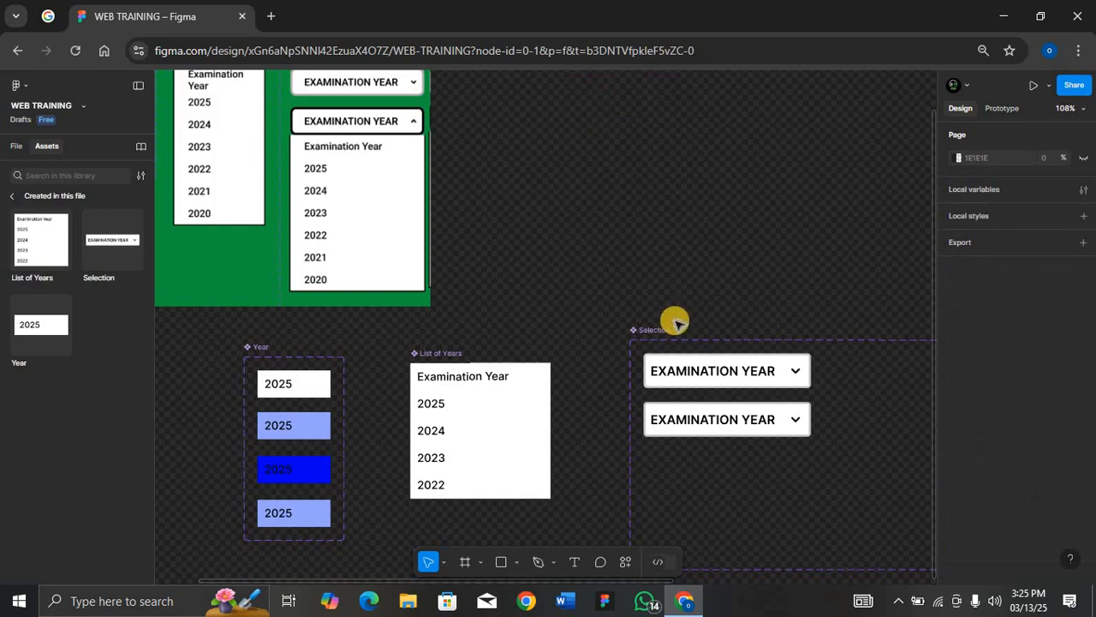
{"action": "left_click", "coordinate": [734, 419]}
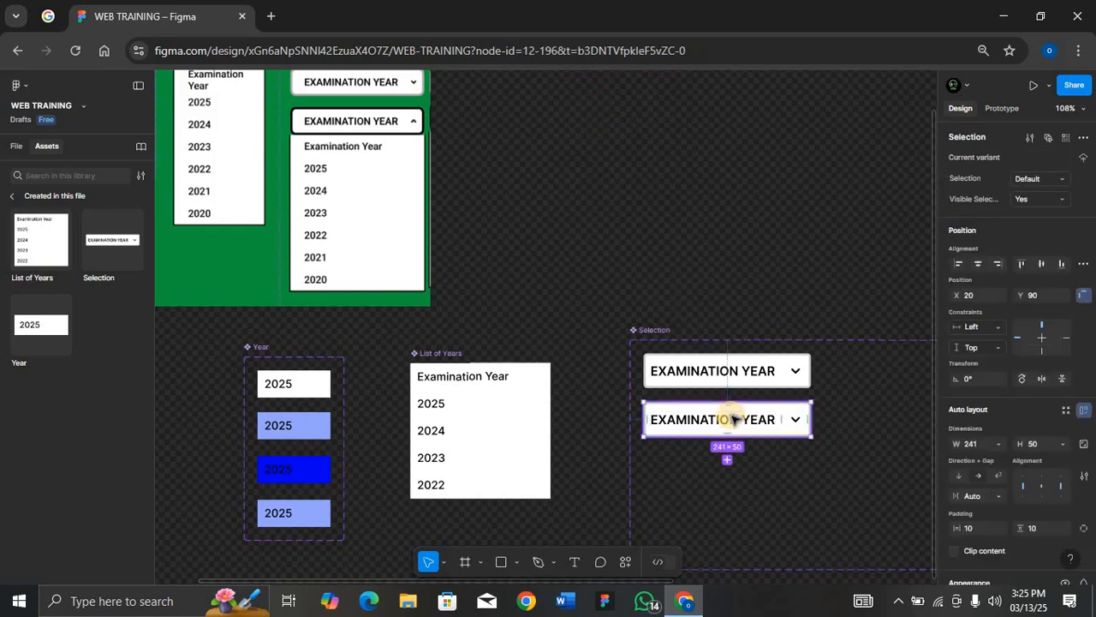
{"action": "key", "text": "ctrl+v"}
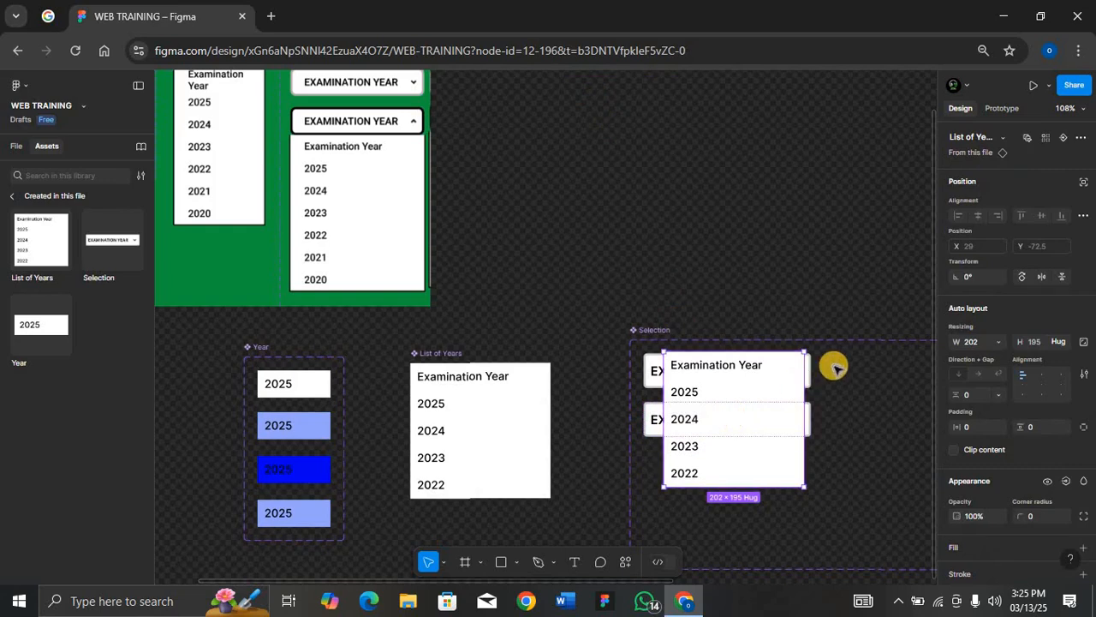
Make the List of Years copy absolutely positioned, nudge it directly beneath the second variant's box at X 0, and widen it to 241
{"action": "key", "text": "alt+1"}
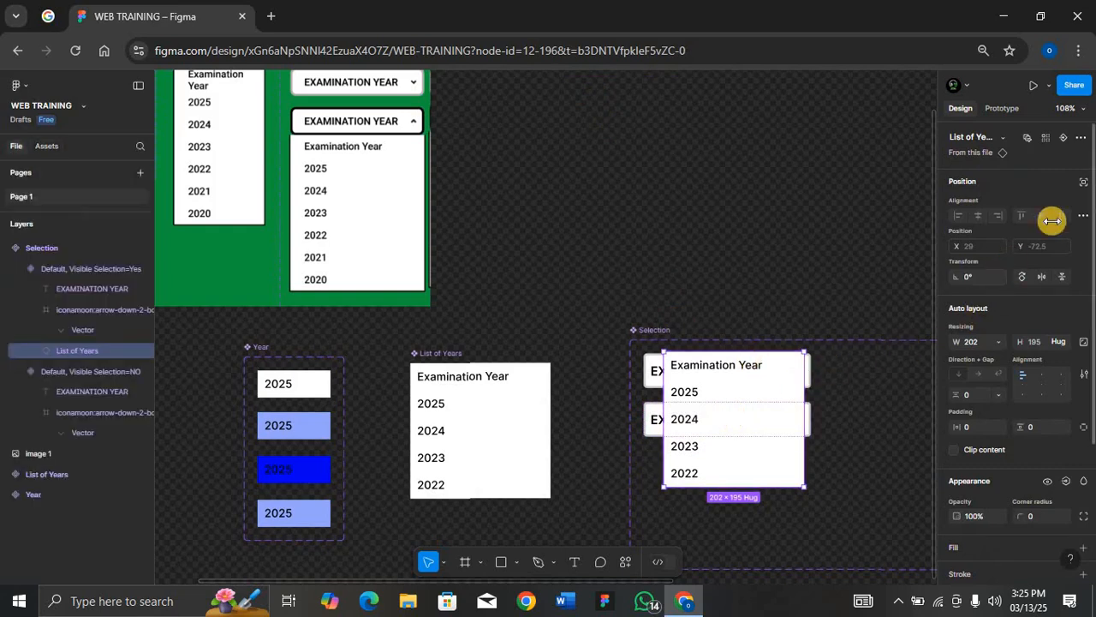
{"action": "left_click", "coordinate": [1085, 185]}
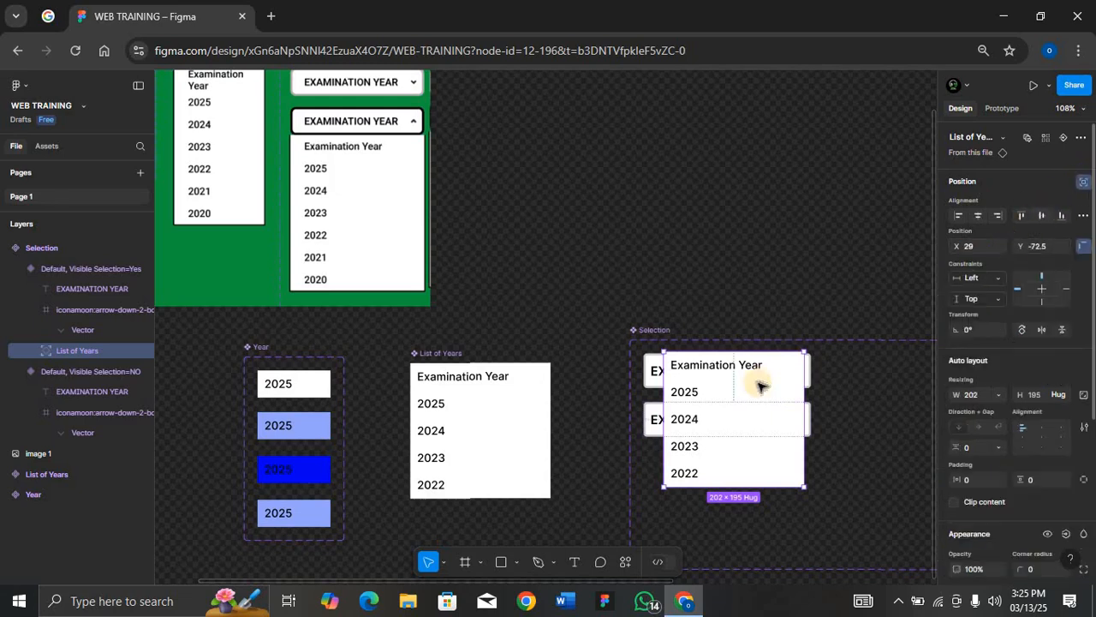
{"action": "left_click_drag", "start_coordinate": [729, 416], "coordinate": [730, 417]}
{"action": "key", "text": "Down"}
{"action": "key", "text": "Down"}
{"action": "key", "text": "Down"}
{"action": "key", "text": "Down"}
{"action": "key", "text": "Down"}
{"action": "key", "text": "Down"}
{"action": "key", "text": "Down"}
{"action": "key", "text": "Down"}
{"action": "key", "text": "Down"}
{"action": "key", "text": "Down"}
{"action": "key", "text": "Down"}
{"action": "key", "text": "Down"}
{"action": "key", "text": "Down"}
{"action": "key", "text": "Down"}
{"action": "key", "text": "Down"}
{"action": "key", "text": "Down"}
{"action": "key", "text": "Down"}
{"action": "key", "text": "Down"}
{"action": "key", "text": "Down"}
{"action": "key", "text": "Down"}
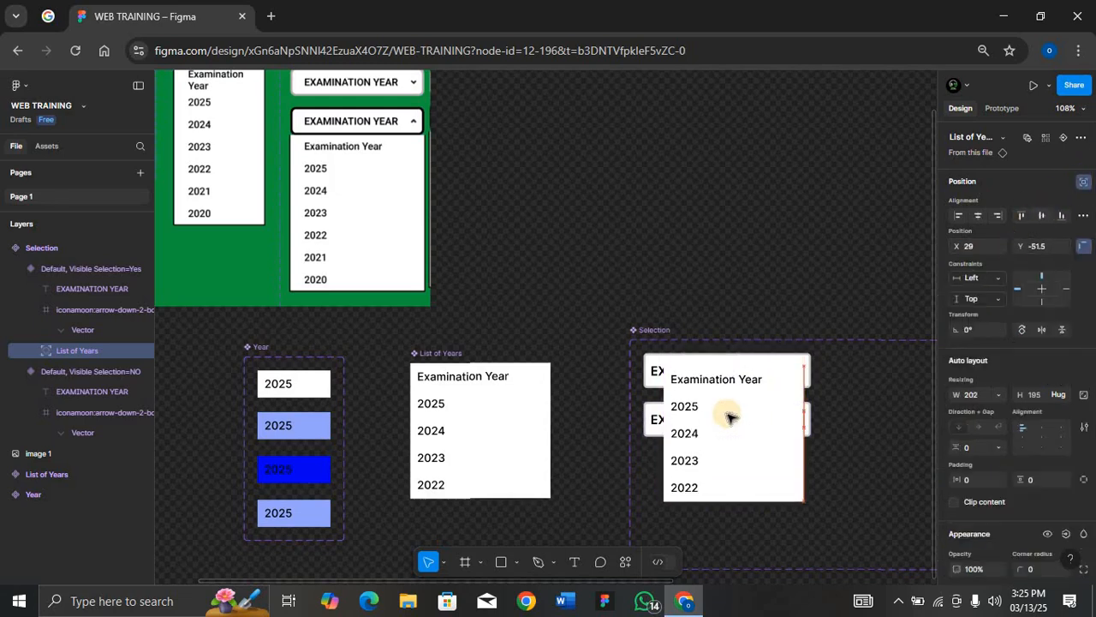
{"action": "key", "text": "Down"}
{"action": "key", "text": "Down"}
{"action": "key", "text": "Down"}
{"action": "key", "text": "Down"}
{"action": "key", "text": "Down"}
{"action": "key", "text": "Down"}
{"action": "key", "text": "Down"}
{"action": "key", "text": "Down"}
{"action": "key", "text": "Down"}
{"action": "key", "text": "Down"}
{"action": "key", "text": "Down"}
{"action": "key", "text": "Down"}
{"action": "key", "text": "Down"}
{"action": "key", "text": "Down"}
{"action": "key", "text": "Down"}
{"action": "key", "text": "Down"}
{"action": "key", "text": "Down"}
{"action": "key", "text": "Down"}
{"action": "key", "text": "Down"}
{"action": "key", "text": "Down"}
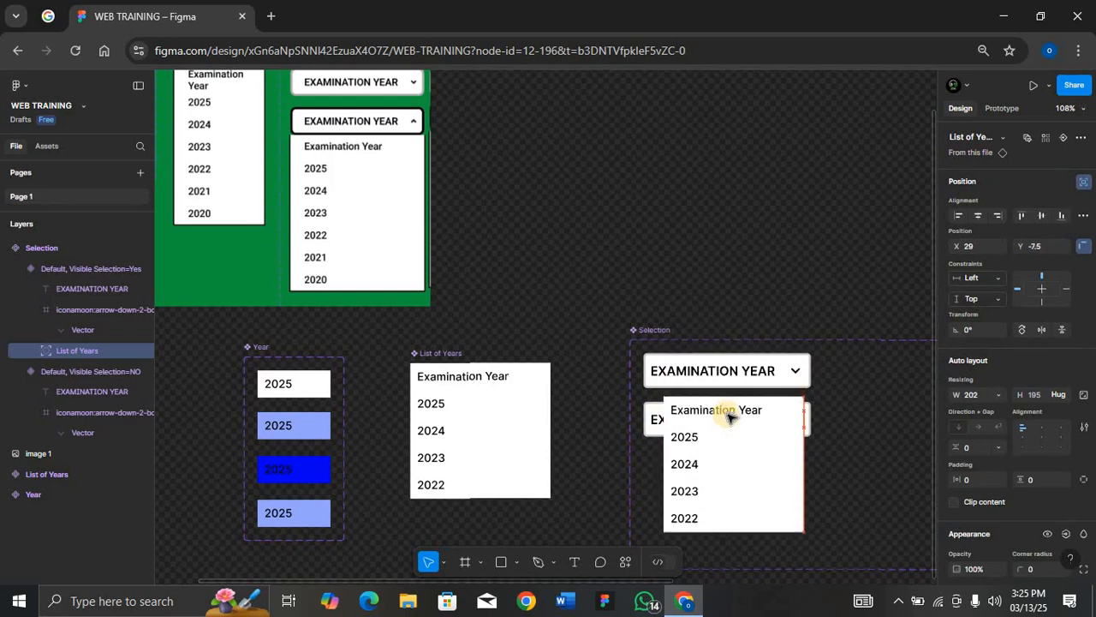
{"action": "key", "text": "Down"}
{"action": "key", "text": "Down"}
{"action": "key", "text": "Down"}
{"action": "key", "text": "Down"}
{"action": "key", "text": "Down"}
{"action": "key", "text": "Down"}
{"action": "key", "text": "Down"}
{"action": "key", "text": "Down"}
{"action": "key", "text": "Down"}
{"action": "key", "text": "Down"}
{"action": "key", "text": "Down"}
{"action": "key", "text": "Down"}
{"action": "key", "text": "Down"}
{"action": "key", "text": "Down"}
{"action": "key", "text": "Down"}
{"action": "key", "text": "Down"}
{"action": "key", "text": "Down"}
{"action": "key", "text": "Down"}
{"action": "key", "text": "Down"}
{"action": "key", "text": "Down"}
{"action": "key", "text": "shift+2"}
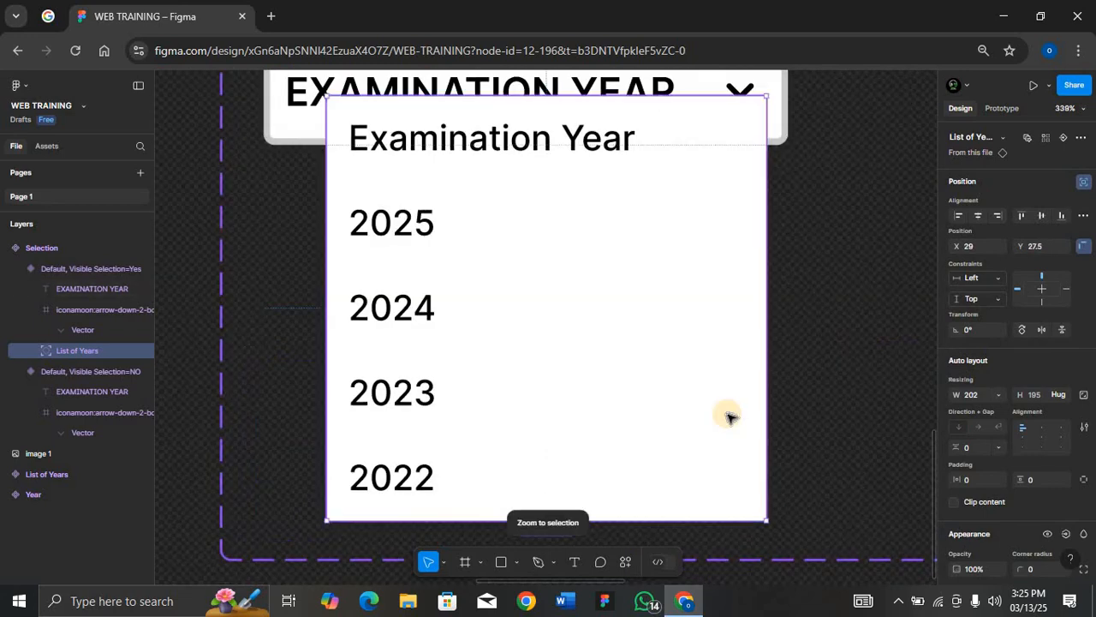
{"action": "key", "text": "Down"}
{"action": "key", "text": "Down"}
{"action": "key", "text": "Down"}
{"action": "key", "text": "Down"}
{"action": "key", "text": "Down"}
{"action": "key", "text": "Down"}
{"action": "key", "text": "Down"}
{"action": "key", "text": "Down"}
{"action": "key", "text": "Down"}
{"action": "key", "text": "Down"}
{"action": "key", "text": "Down"}
{"action": "key", "text": "Down"}
{"action": "key", "text": "Down"}
{"action": "key", "text": "Down"}
{"action": "key", "text": "Down"}
{"action": "key", "text": "Down"}
{"action": "key", "text": "Down"}
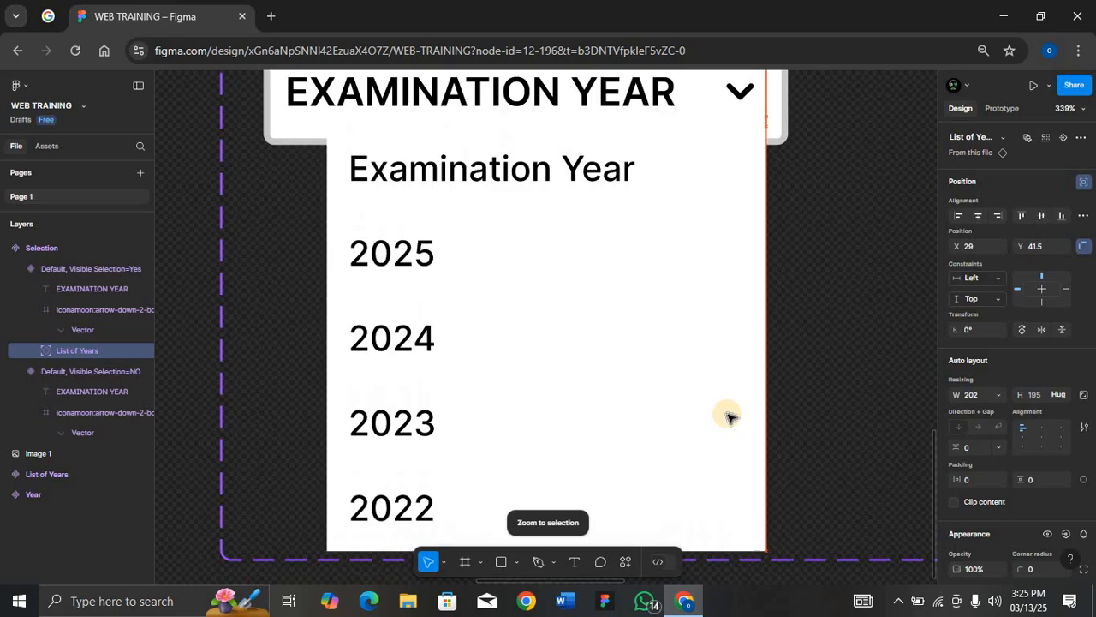
{"action": "key", "text": "Down"}
{"action": "key", "text": "Down"}
{"action": "key", "text": "Down"}
{"action": "key", "text": "Down"}
{"action": "key", "text": "Down"}
{"action": "key", "text": "Down"}
{"action": "key", "text": "Down"}
{"action": "key", "text": "Down"}
{"action": "key", "text": "Down"}
{"action": "key", "text": "Down"}
{"action": "key", "text": "Down"}
{"action": "key", "text": "Down"}
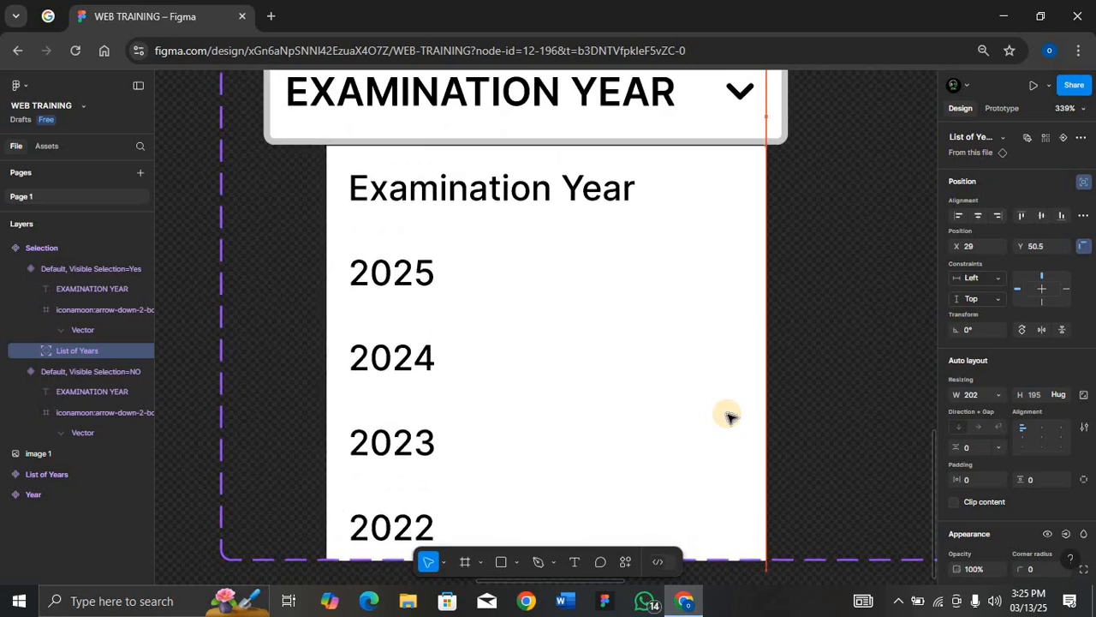
{"action": "key", "text": "Up"}
{"action": "key", "text": "Up"}
{"action": "key", "text": "Up"}
{"action": "key", "text": "Up"}
{"action": "key", "text": "Up"}
{"action": "key", "text": "Up"}
{"action": "key", "text": "Up"}
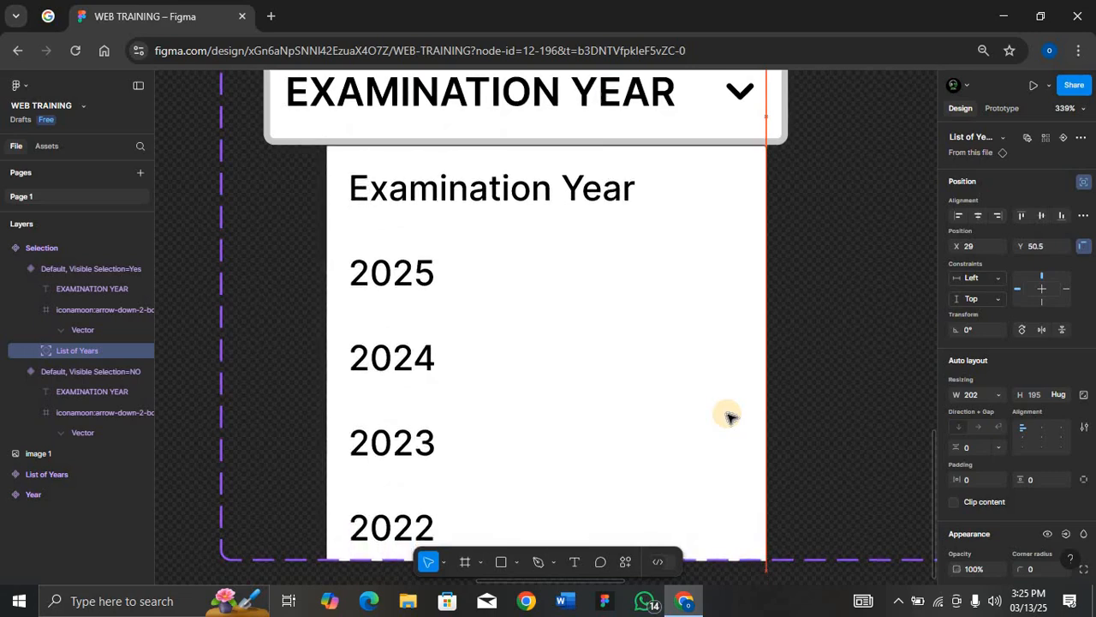
{"action": "key", "text": "Left"}
{"action": "key", "text": "Left"}
{"action": "key", "text": "Left"}
{"action": "key", "text": "Left"}
{"action": "key", "text": "Left"}
{"action": "key", "text": "Left"}
{"action": "key", "text": "Left"}
{"action": "key", "text": "Left"}
{"action": "key", "text": "Left"}
{"action": "key", "text": "Left"}
{"action": "key", "text": "Left"}
{"action": "key", "text": "Left"}
{"action": "key", "text": "Left"}
{"action": "key", "text": "Left"}
{"action": "key", "text": "Left"}
{"action": "key", "text": "Left"}
{"action": "key", "text": "Left"}
{"action": "key", "text": "Left"}
{"action": "key", "text": "Left"}
{"action": "key", "text": "Left"}
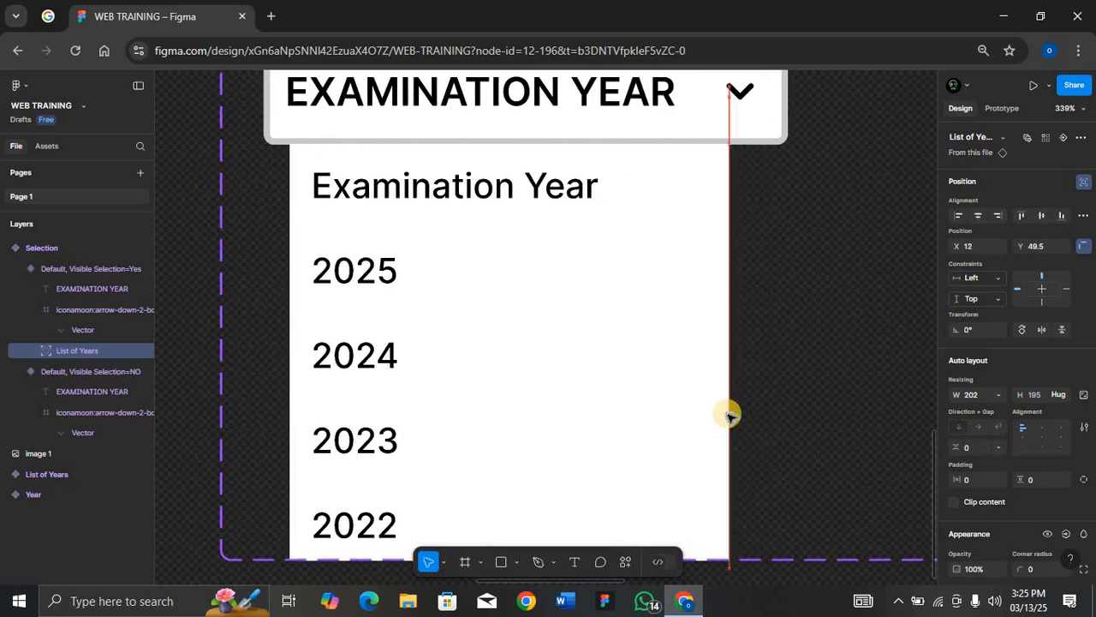
{"action": "key", "text": "Left"}
{"action": "key", "text": "Left"}
{"action": "key", "text": "Left"}
{"action": "key", "text": "Left"}
{"action": "key", "text": "Left"}
{"action": "key", "text": "Left"}
{"action": "key", "text": "Left"}
{"action": "key", "text": "Left"}
{"action": "key", "text": "Left"}
{"action": "key", "text": "Left"}
{"action": "key", "text": "Left"}
{"action": "key", "text": "Left"}
{"action": "key", "text": "Left"}
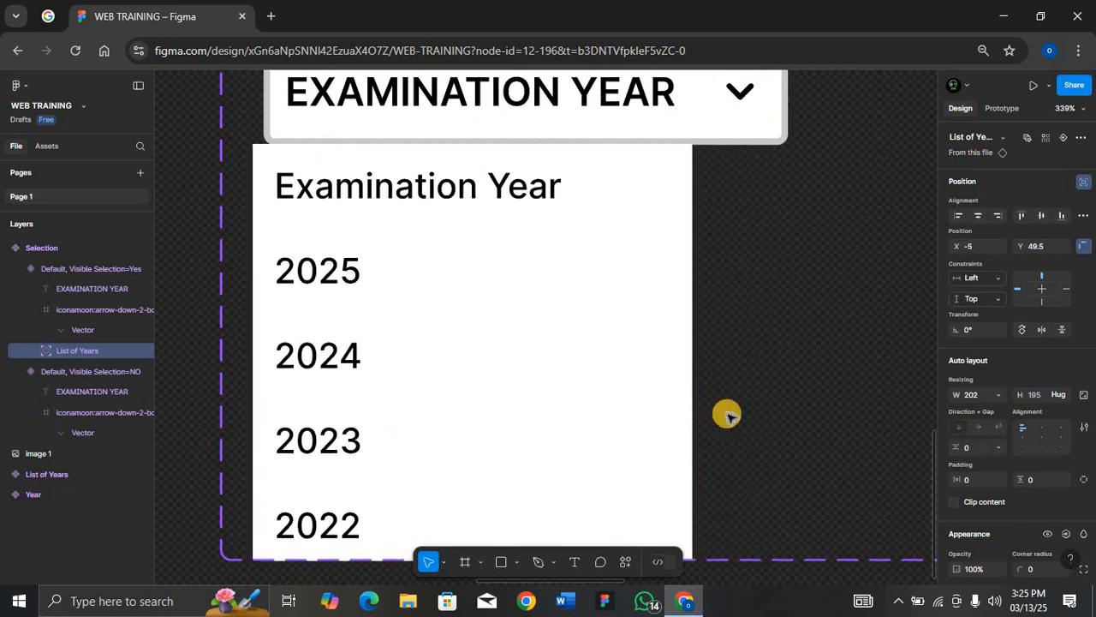
{"action": "key", "text": "Right"}
{"action": "key", "text": "Right"}
{"action": "key", "text": "Right"}
{"action": "key", "text": "Right"}
{"action": "key", "text": "Right"}
{"action": "key", "text": "Right"}
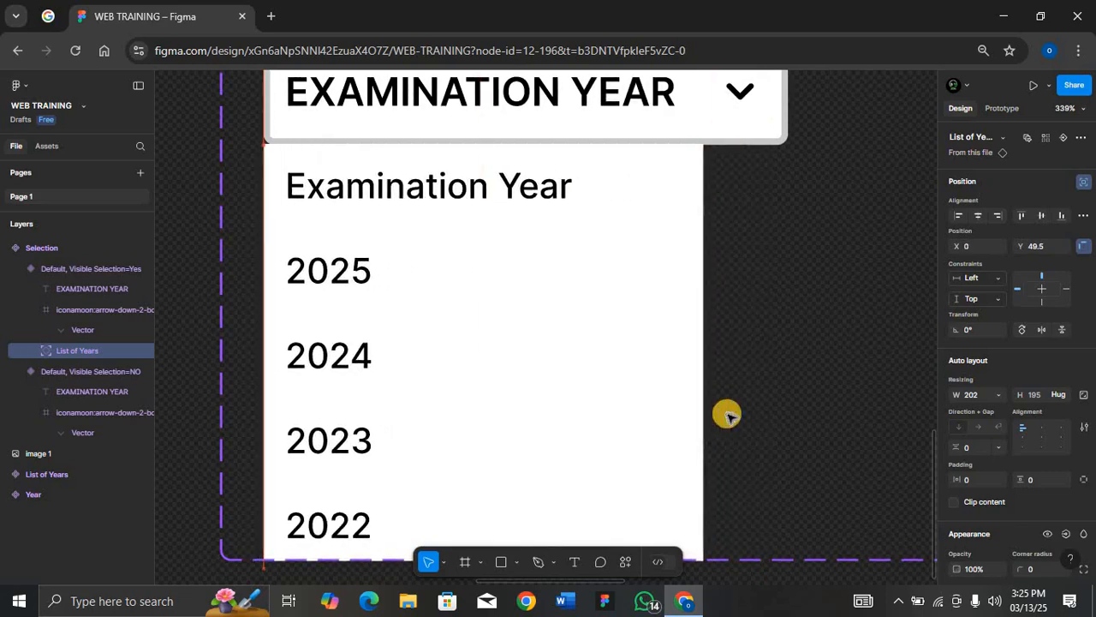
{"action": "key", "text": "Left"}
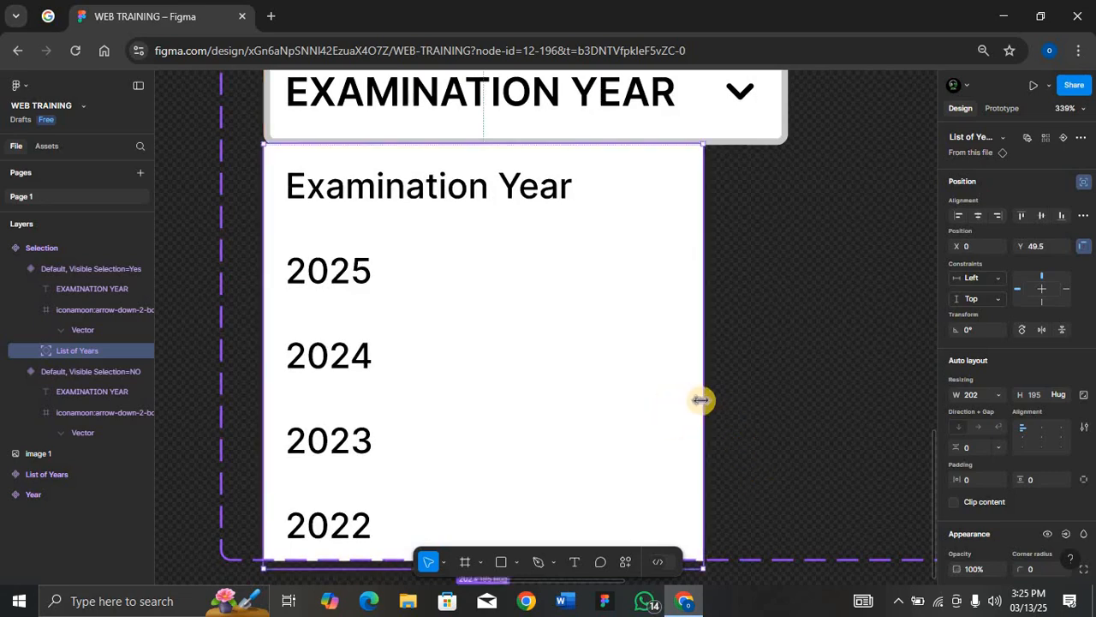
{"action": "left_click_drag", "start_coordinate": [718, 396], "coordinate": [786, 404]}
{"action": "key", "text": "shift+0"}
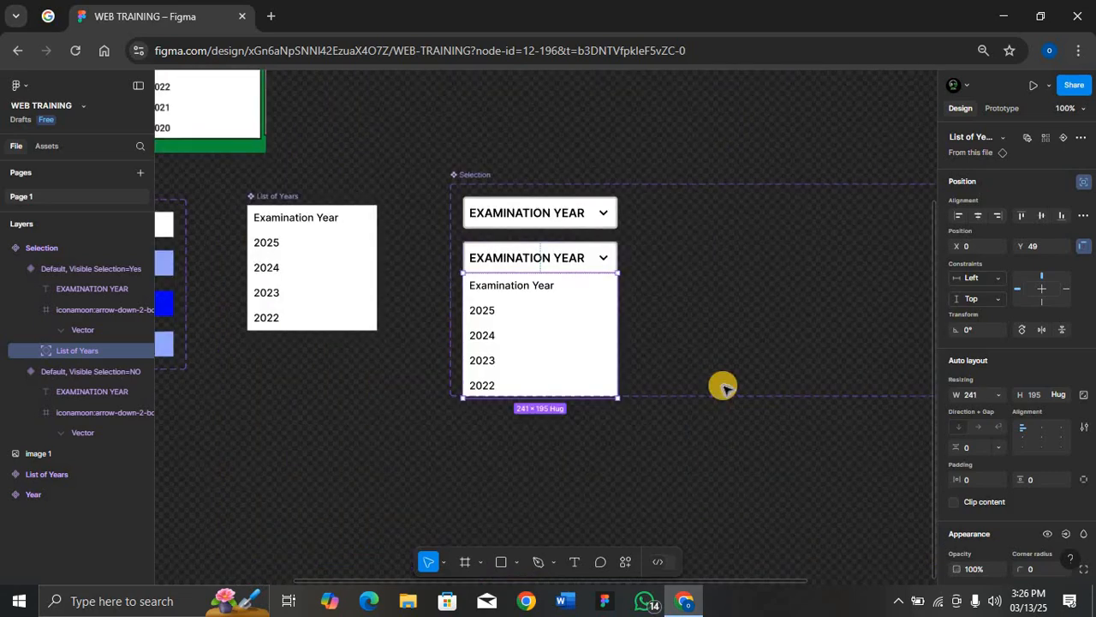
Duplicate the first variant beside itself and set the copy's Selection property to Exam Year
{"action": "left_click", "coordinate": [586, 212]}
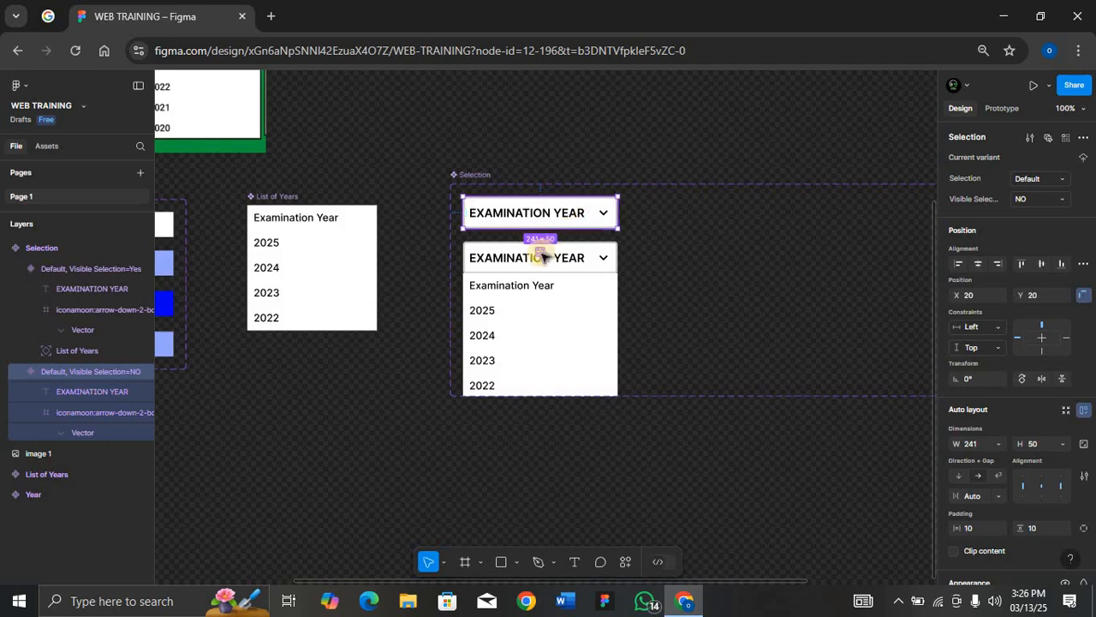
{"action": "scroll", "coordinate": [542, 255], "scroll_direction": "up", "scroll_amount": 10}
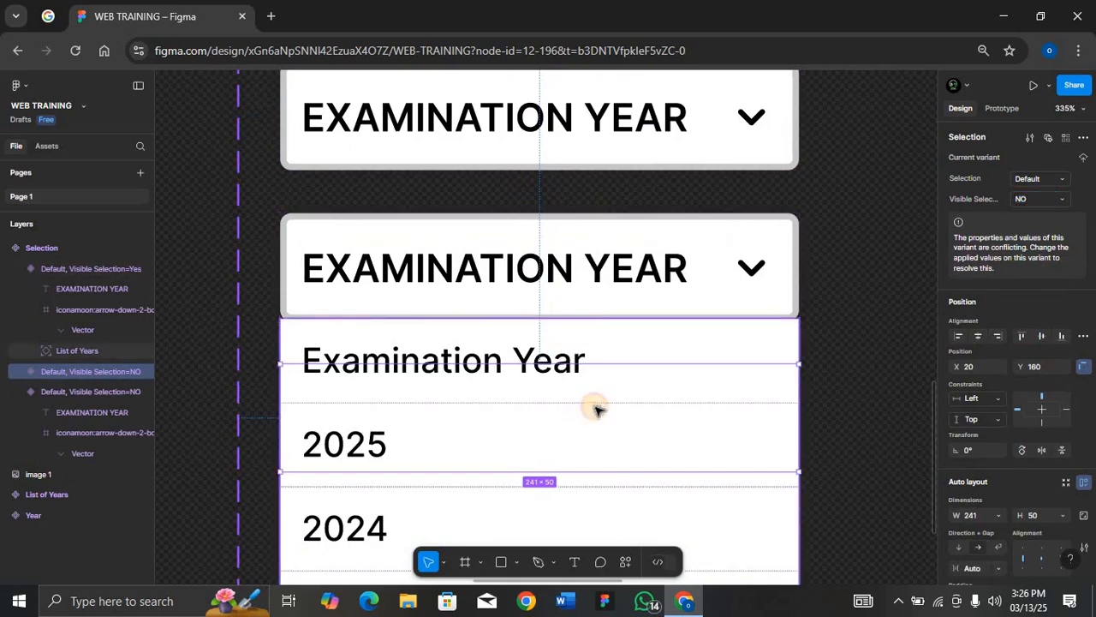
{"action": "left_click_drag", "start_coordinate": [734, 408], "coordinate": [862, 108]}
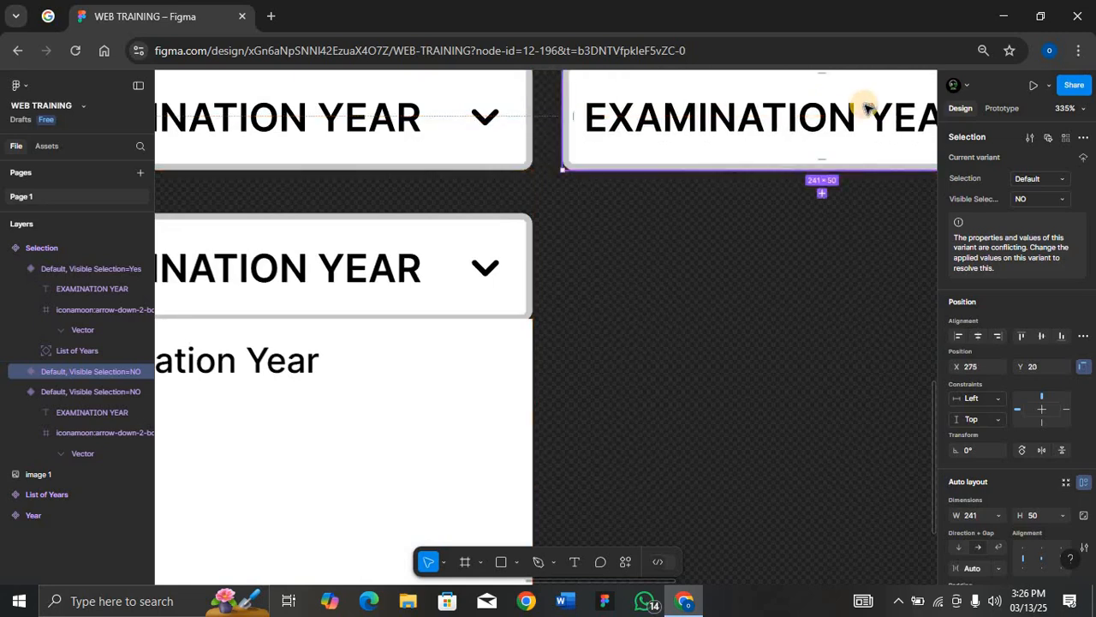
{"action": "key", "text": "shift+0"}
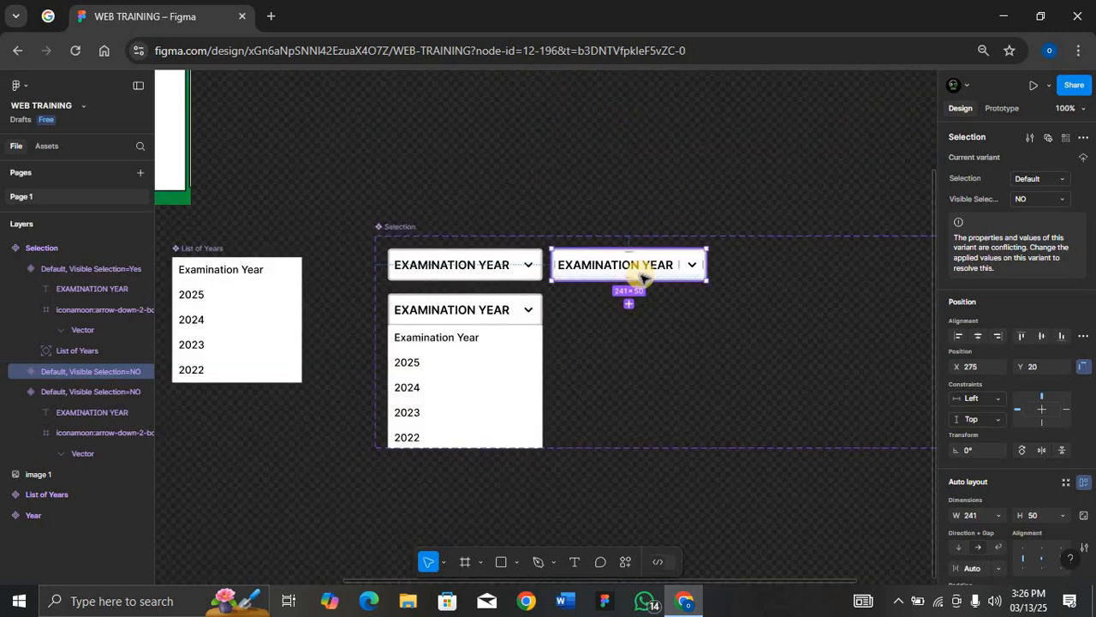
{"action": "scroll", "coordinate": [642, 274], "scroll_direction": "right", "scroll_amount": 5}
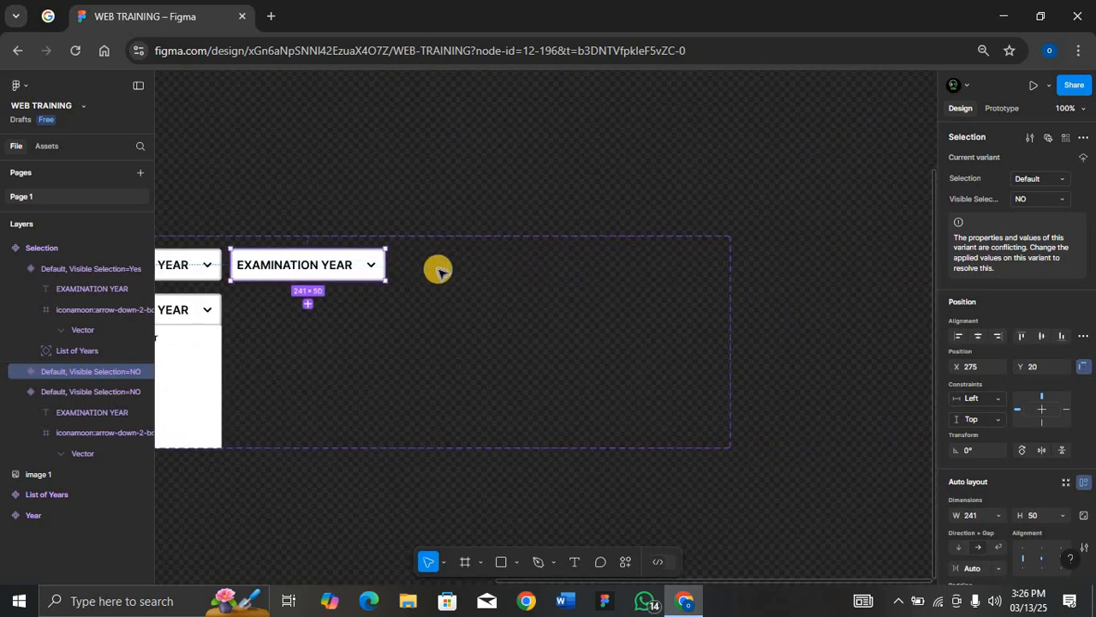
{"action": "scroll", "coordinate": [438, 271], "scroll_direction": "left", "scroll_amount": 2}
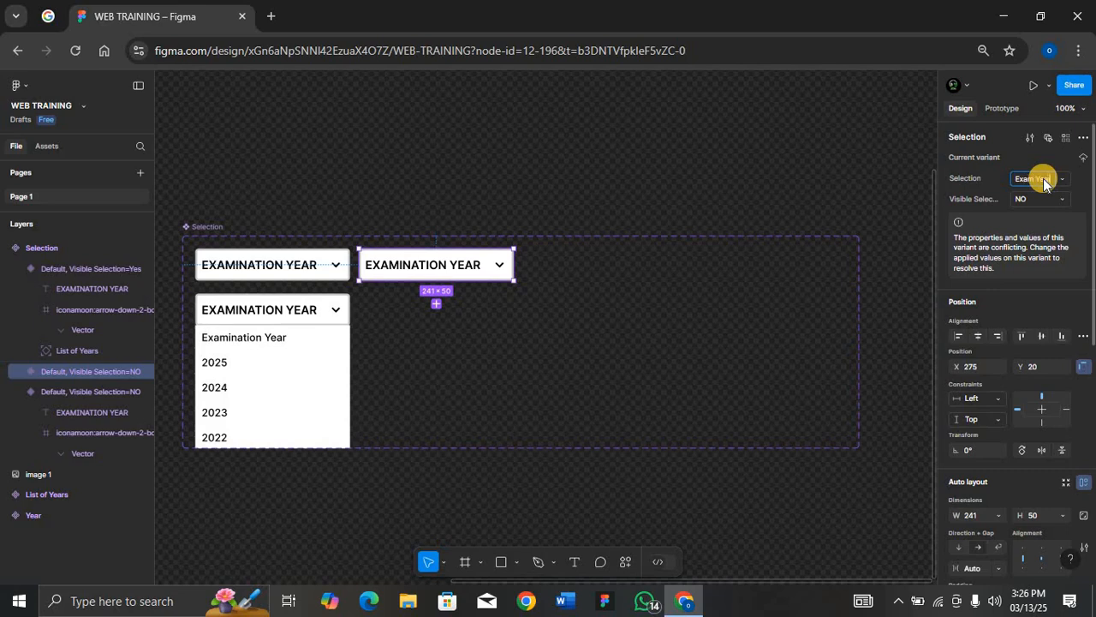
{"action": "key", "text": "Return"}
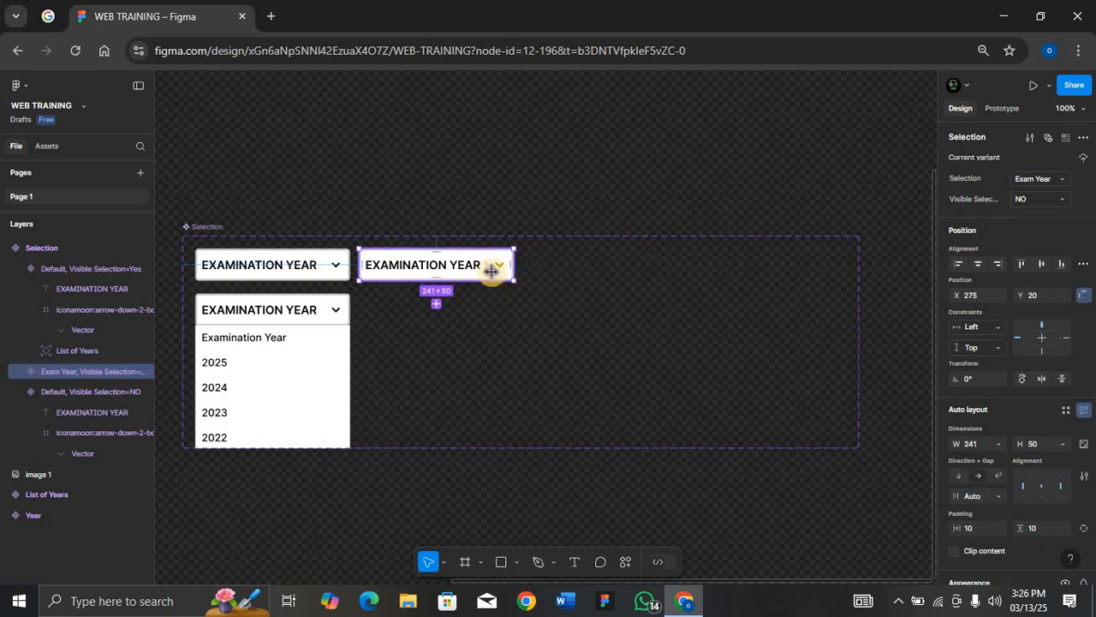
Duplicate the Exam Year variant four more times in a row to the right
{"action": "left_click_drag", "start_coordinate": [482, 271], "coordinate": [634, 263]}
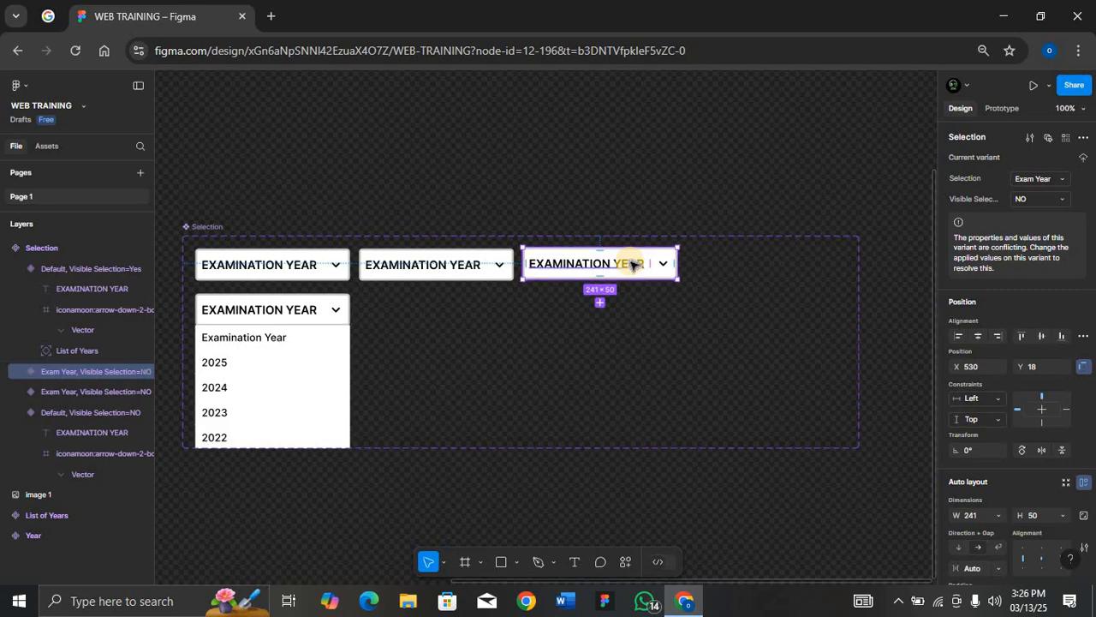
{"action": "key", "text": "ctrl+d"}
{"action": "key", "text": "ctrl+d"}
{"action": "key", "text": "ctrl+d"}
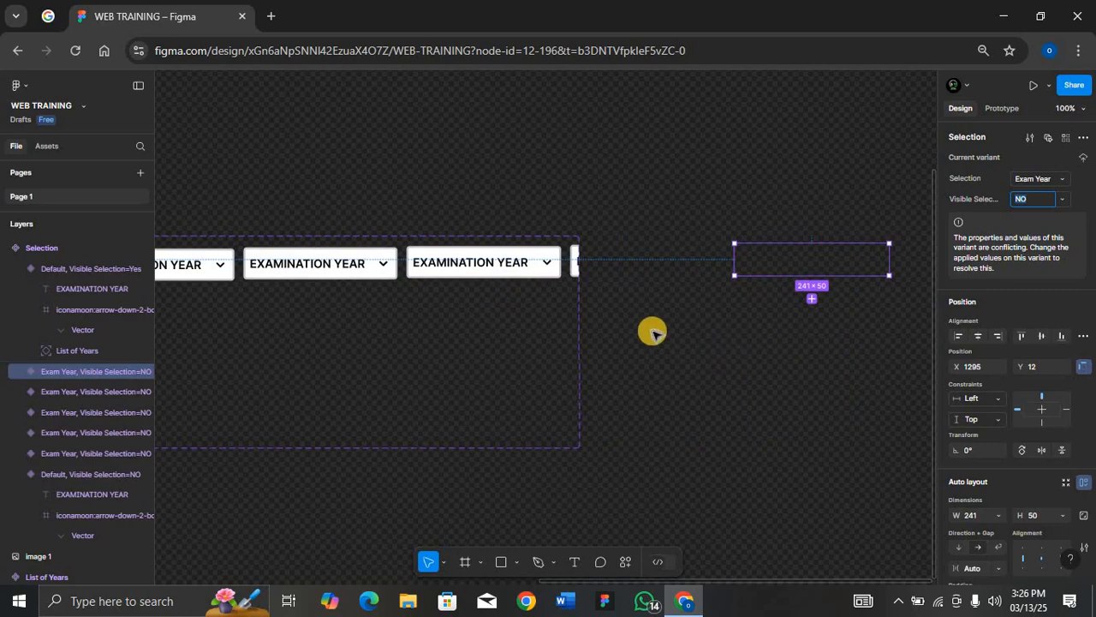
{"action": "left_click", "coordinate": [561, 341]}
Turn off clip content on the Selection component set and widen it to about 1556
{"action": "key", "text": "ctrl+minus"}
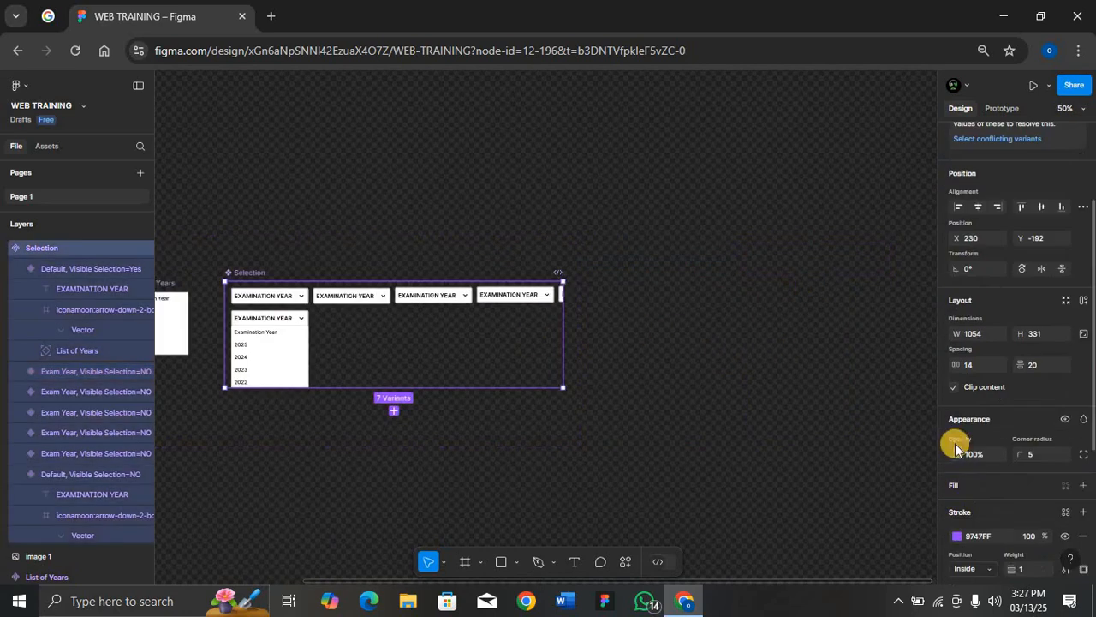
{"action": "left_click", "coordinate": [955, 384]}
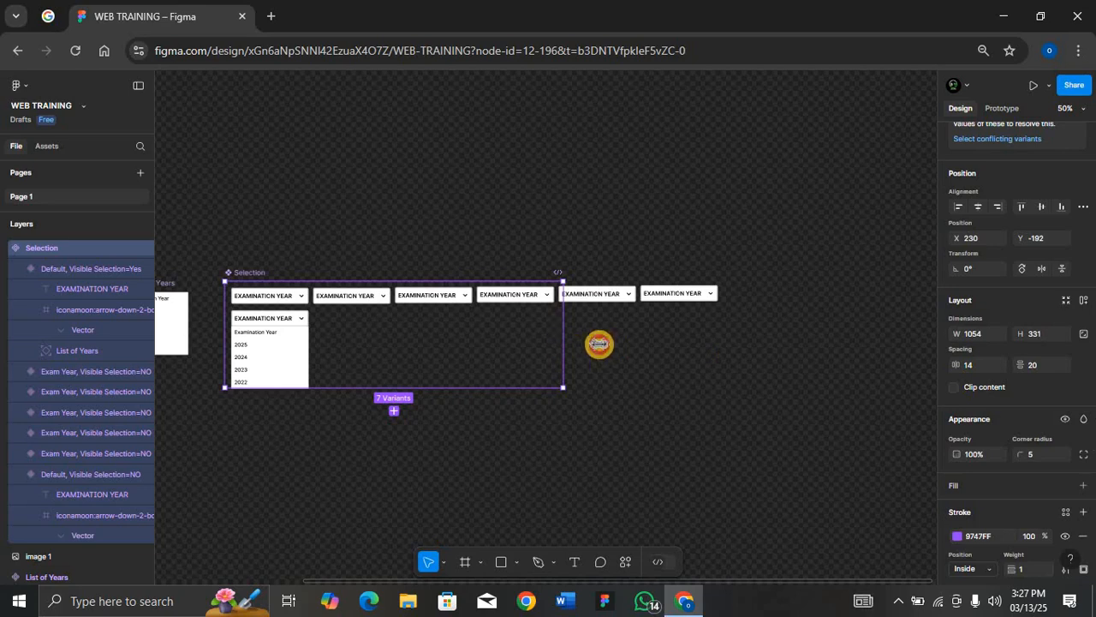
{"action": "left_click_drag", "start_coordinate": [598, 344], "coordinate": [725, 345]}
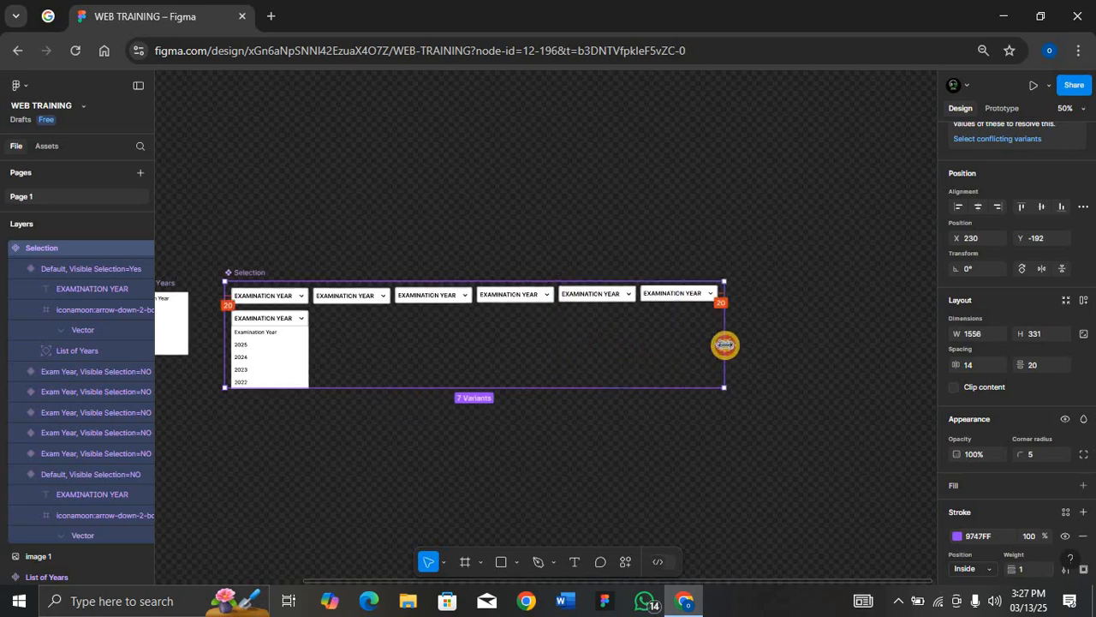
Change the third variant's label text to 2025
{"action": "key", "text": "shift+2"}
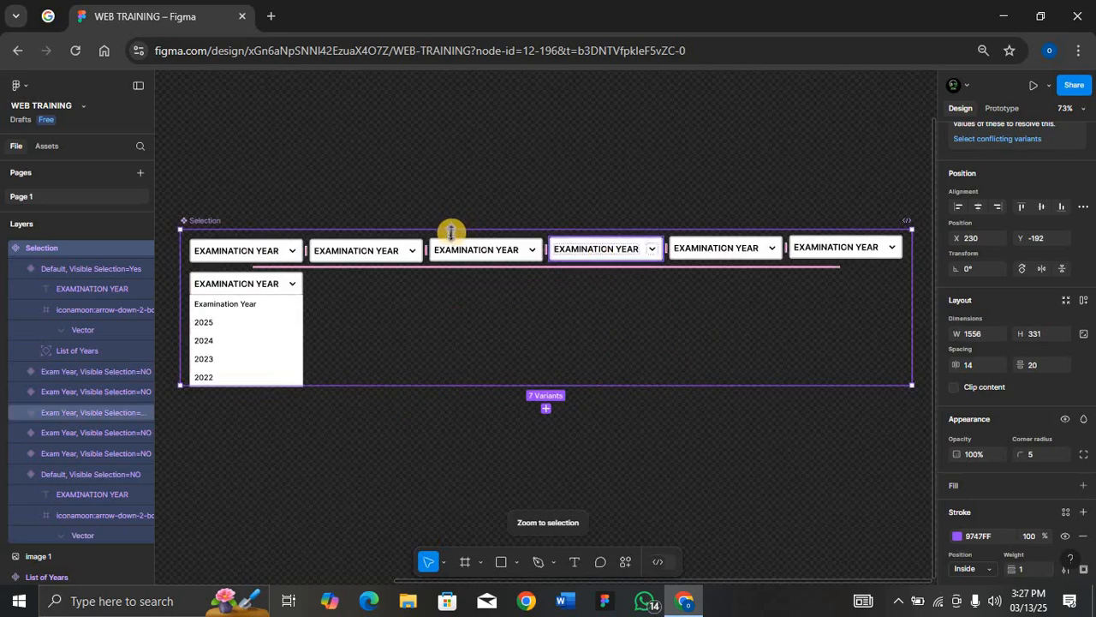
{"action": "double_click", "coordinate": [460, 249]}
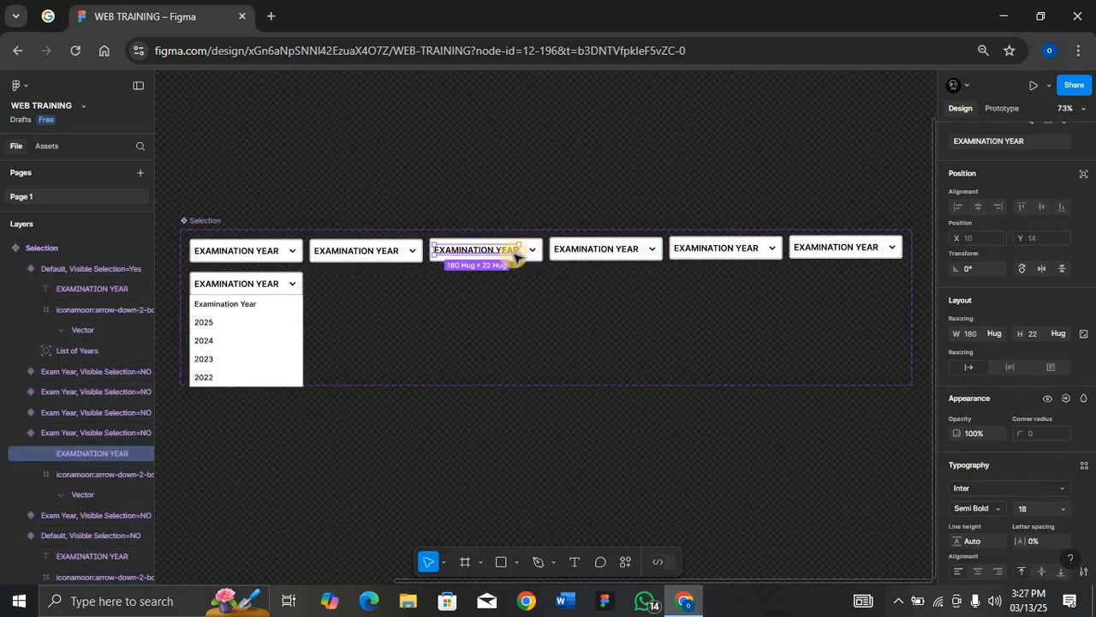
{"action": "key", "text": "2"}
{"action": "key", "text": "0"}
{"action": "double_click", "coordinate": [501, 247]}
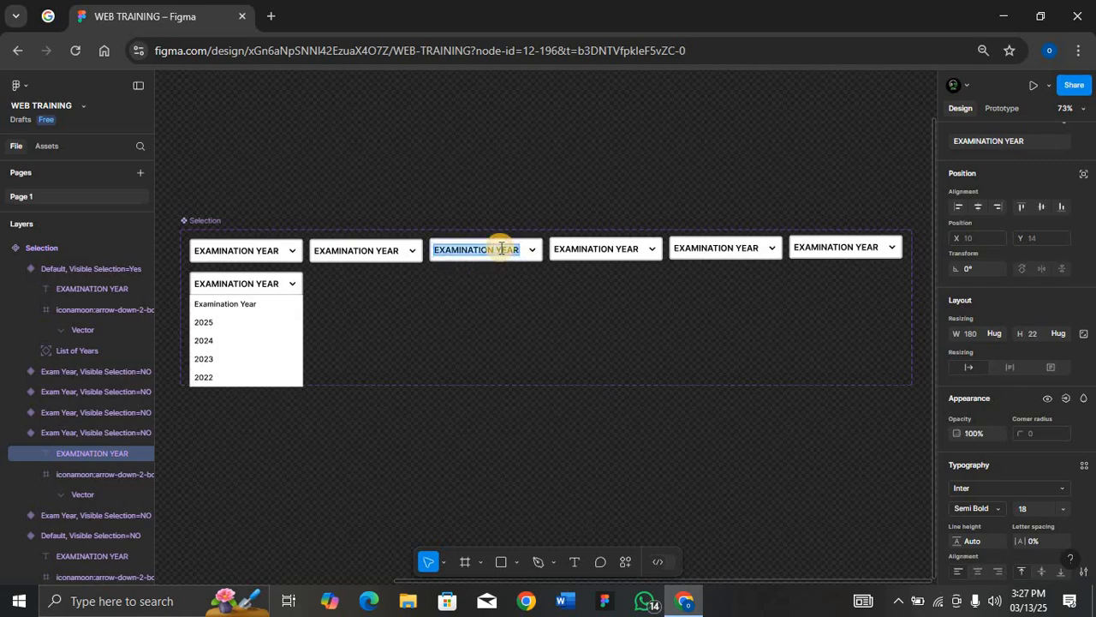
{"action": "type", "text": "2025"}
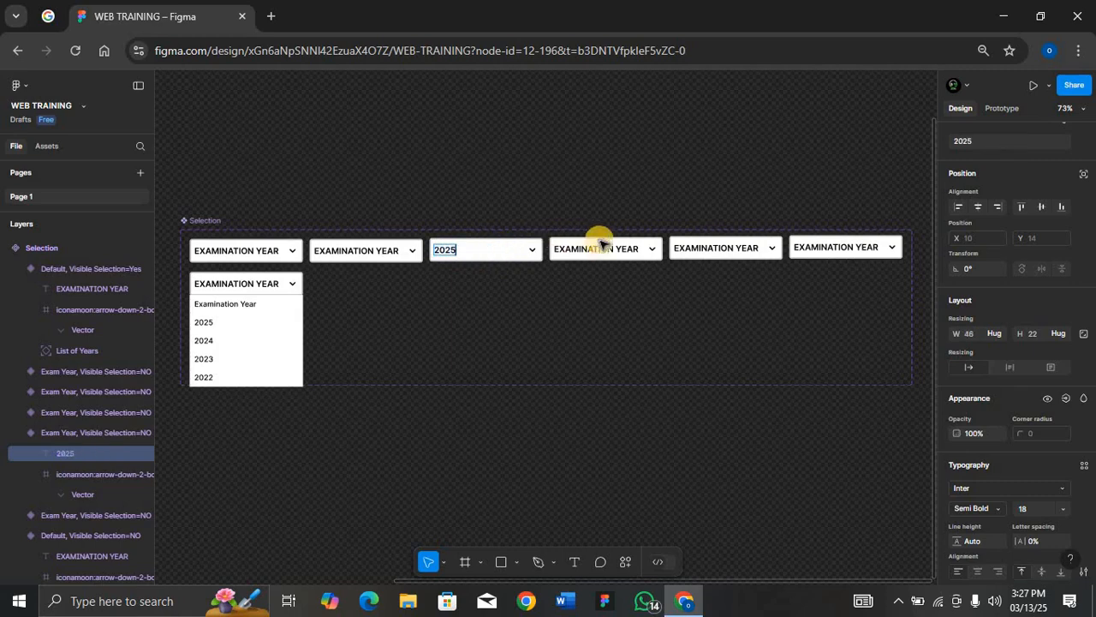
Change the following variants' label texts to 2024, 2023 and 2022
{"action": "double_click", "coordinate": [600, 249]}
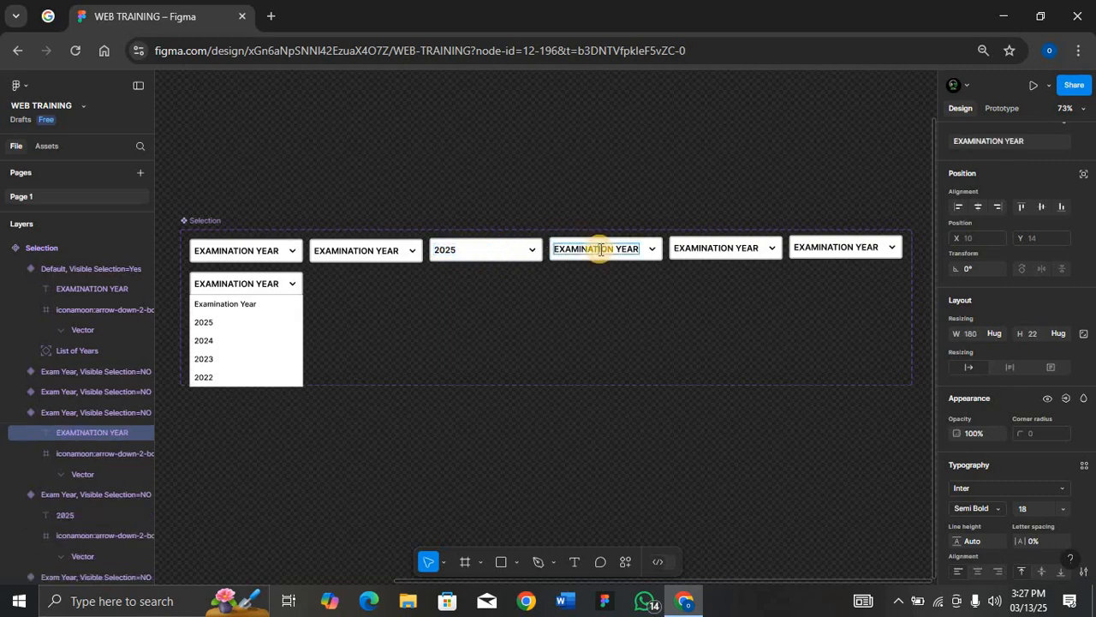
{"action": "type", "text": "2"}
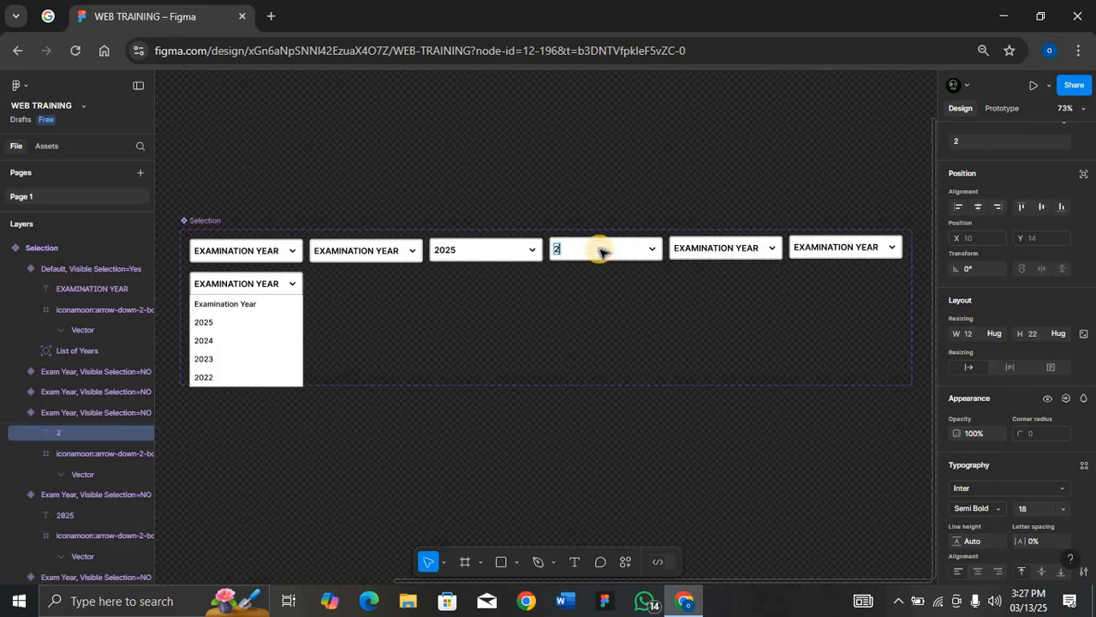
{"action": "type", "text": "024"}
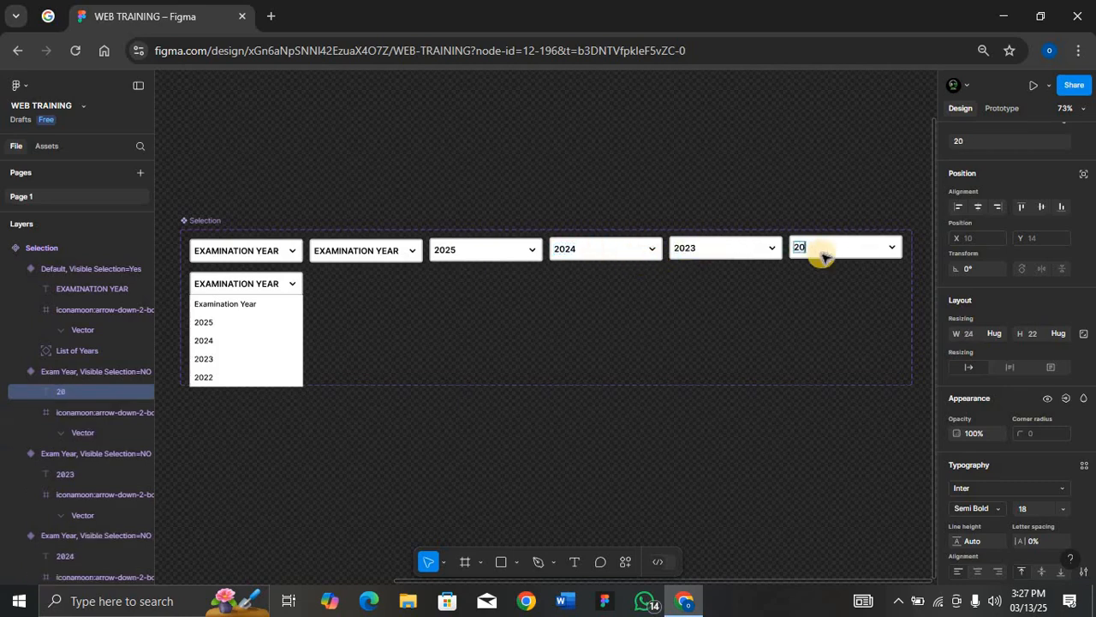
{"action": "type", "text": "22"}
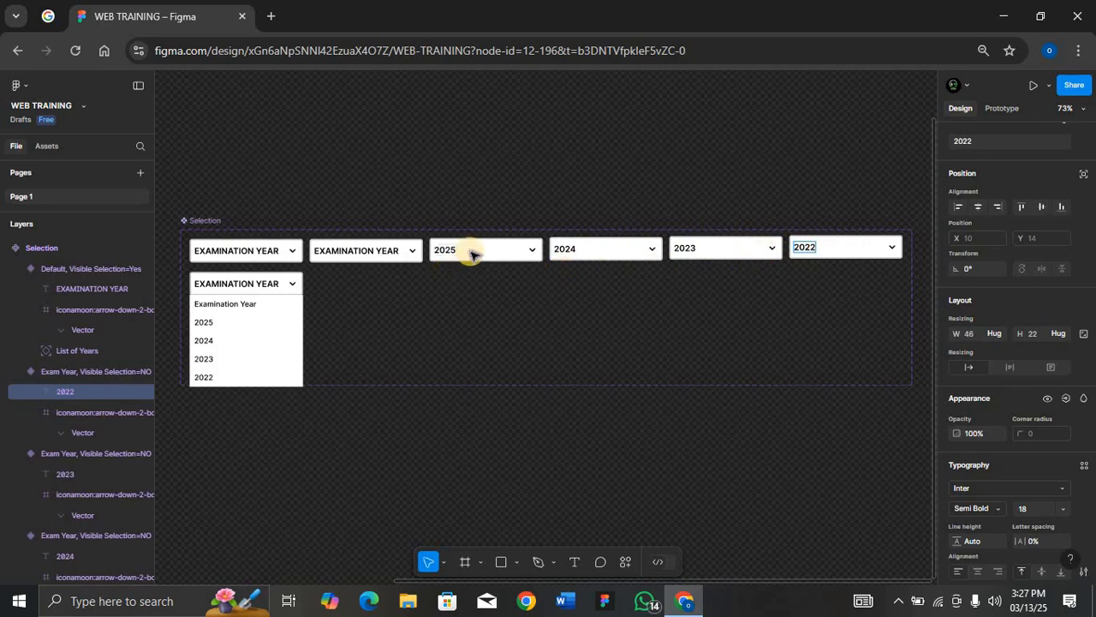
{"action": "key", "text": "Escape"}
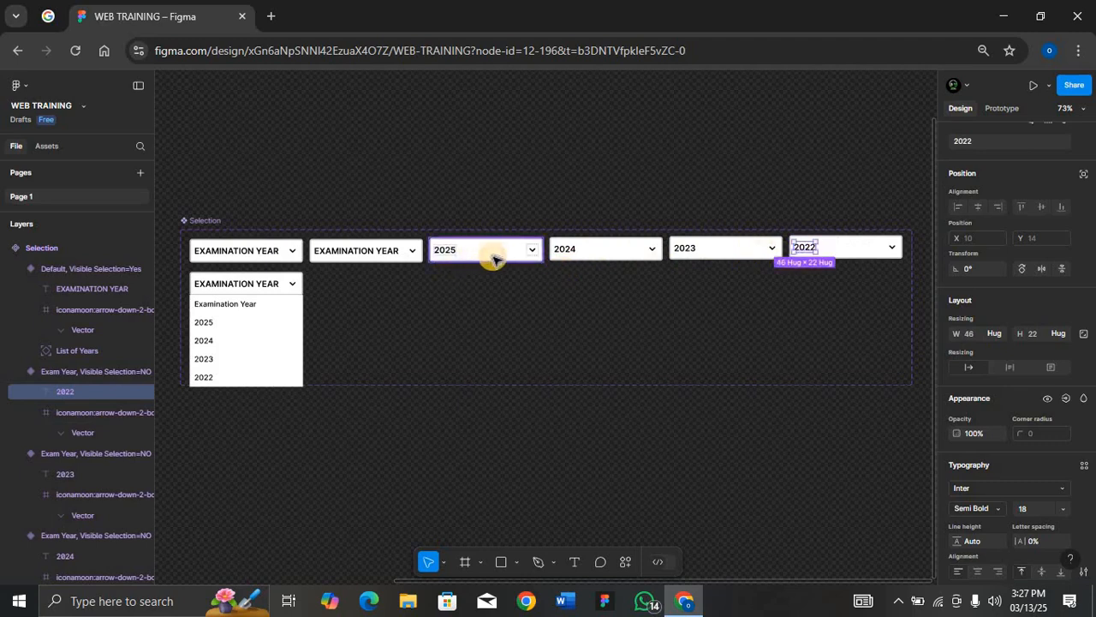
{"action": "left_click", "coordinate": [597, 263]}
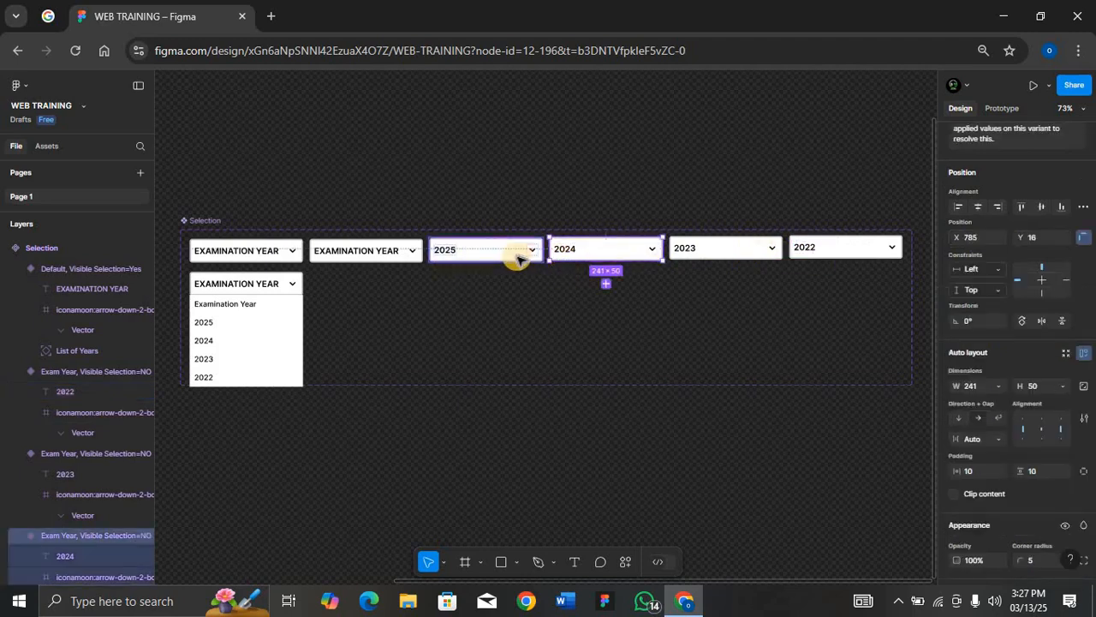
Set the Selection property of the 2025 and 2024 variants to 2025 and 2024
{"action": "scroll", "coordinate": [966, 294], "scroll_direction": "up", "scroll_amount": 2}
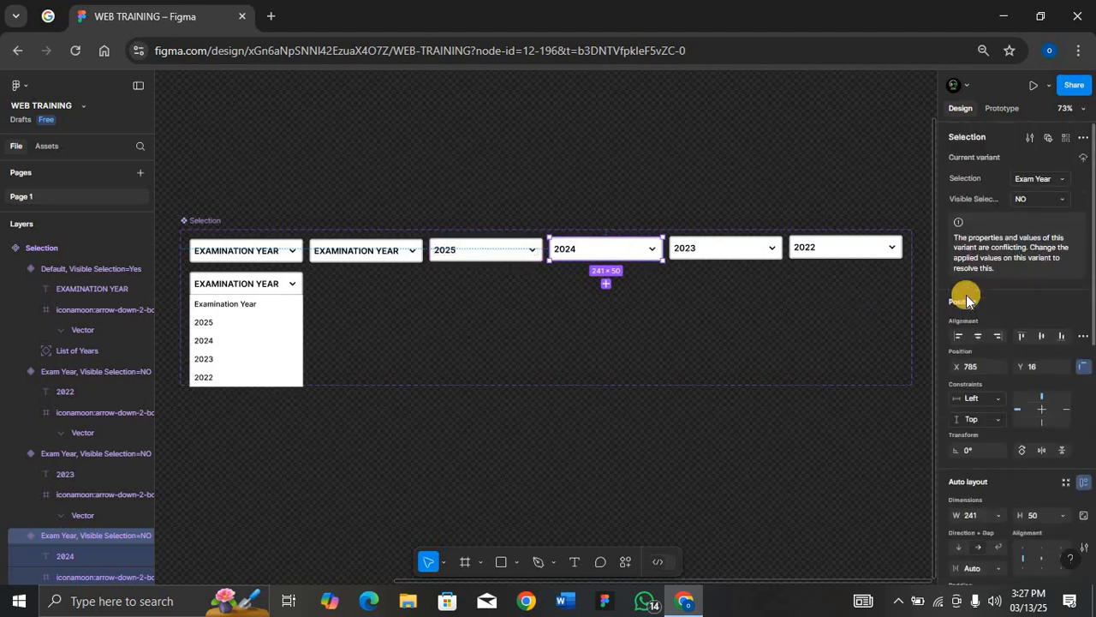
{"action": "left_click", "coordinate": [504, 252]}
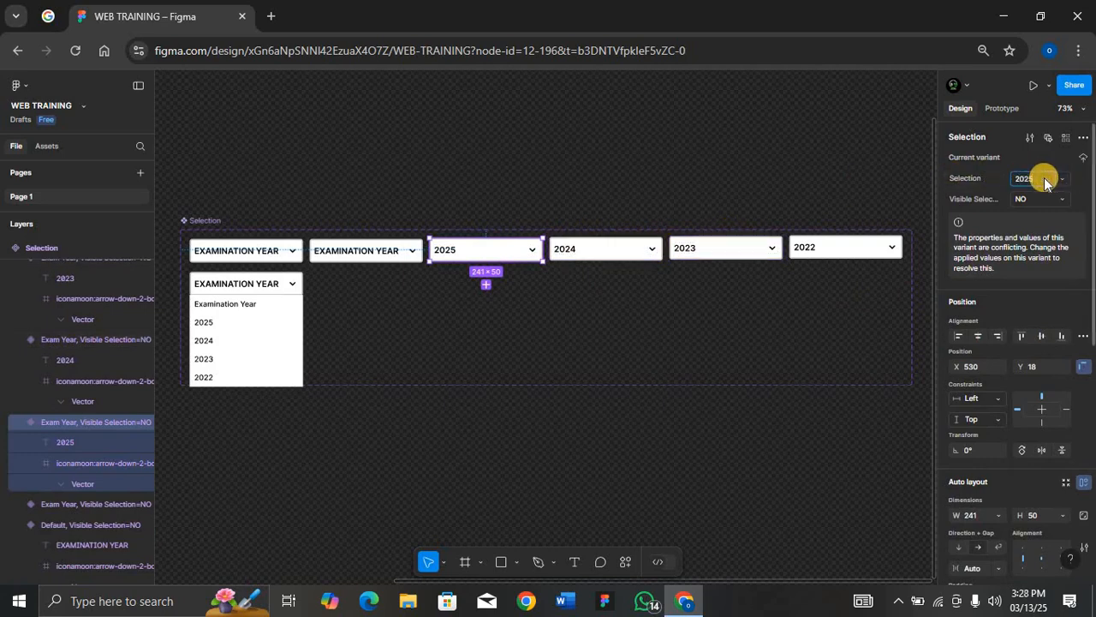
{"action": "left_click", "coordinate": [640, 248]}
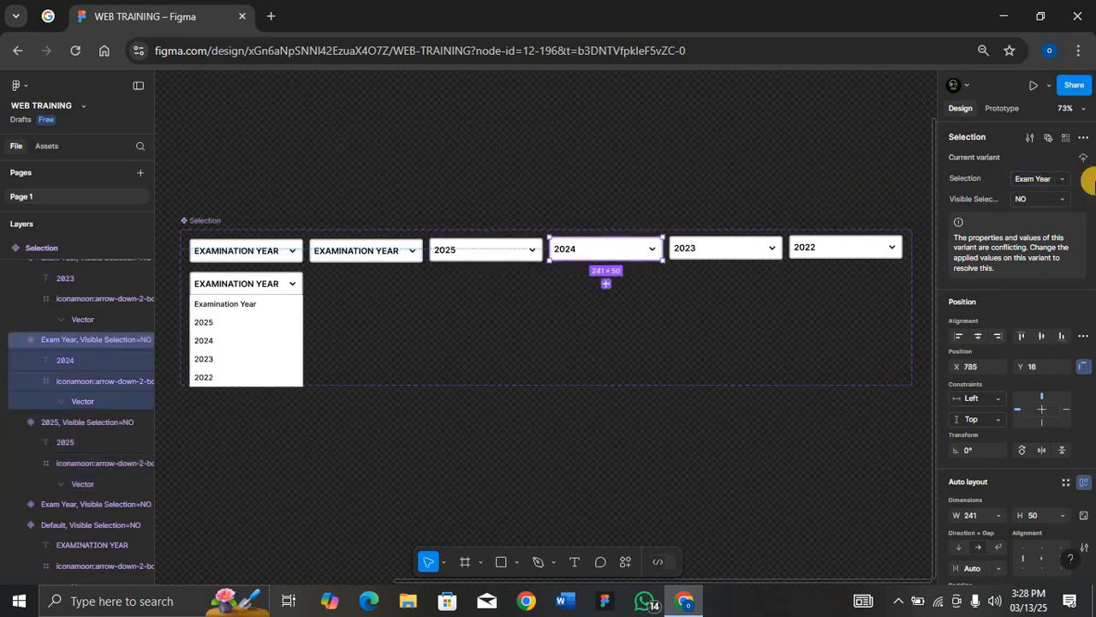
{"action": "left_click", "coordinate": [1035, 178]}
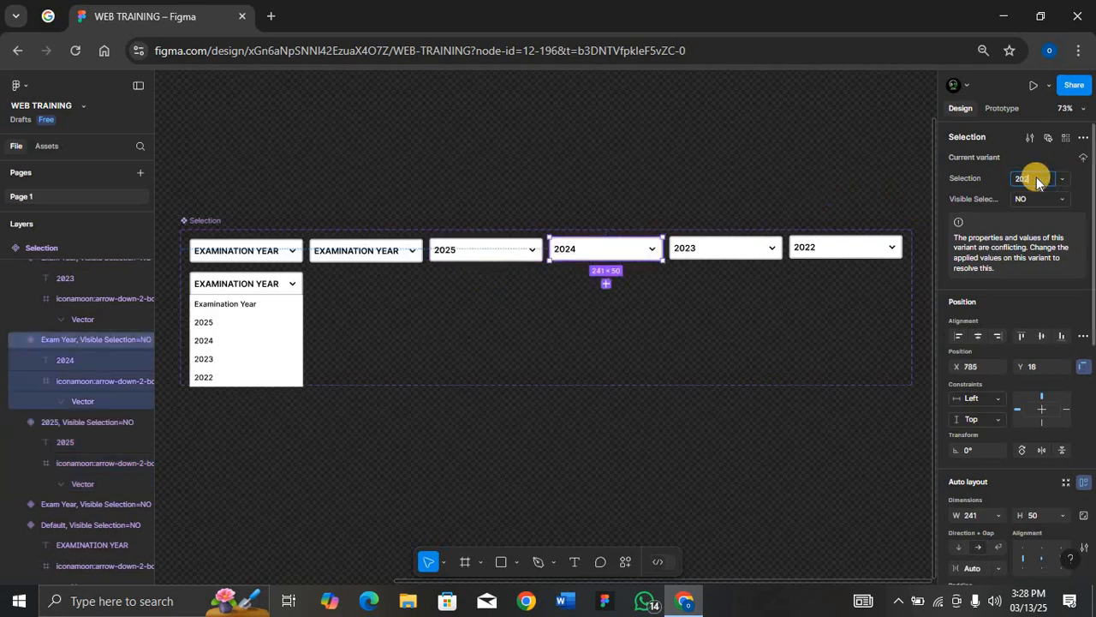
{"action": "type", "text": "2024"}
{"action": "left_click", "coordinate": [727, 250]}
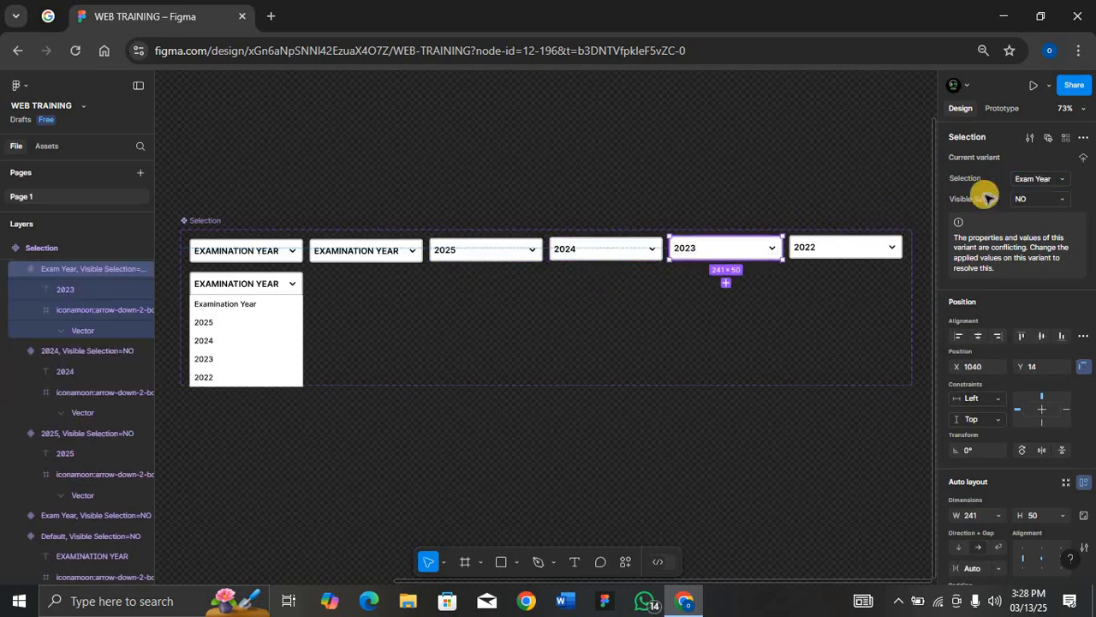
Set the Selection property of the 2023 and 2022 variants to 2023 and 2022
{"action": "left_click", "coordinate": [1037, 177]}
{"action": "type", "text": "202"}
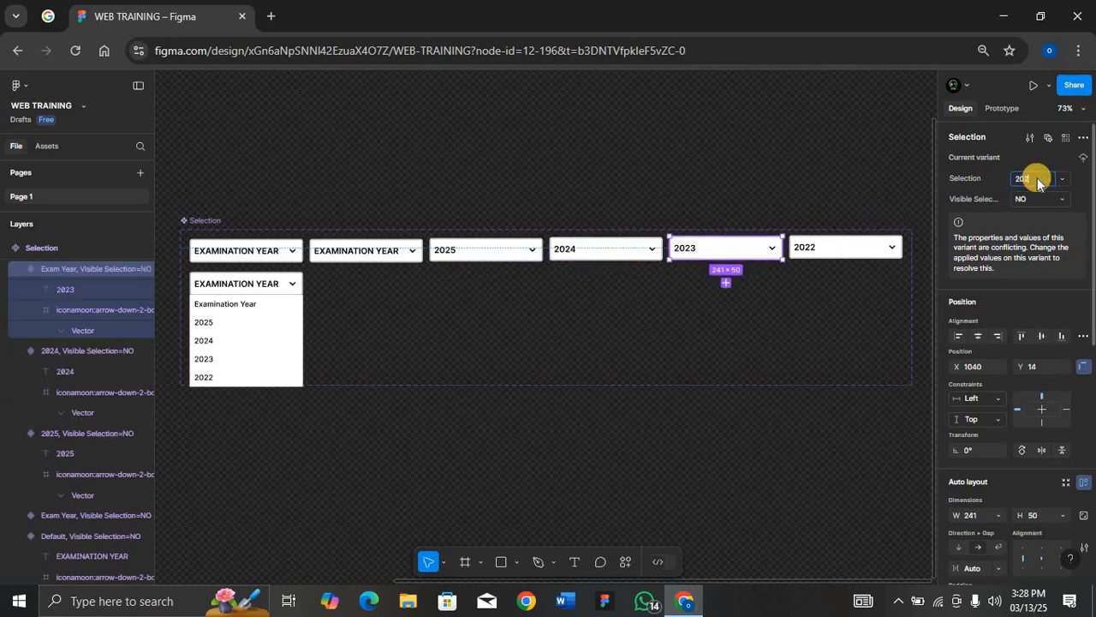
{"action": "type", "text": "3"}
{"action": "left_click", "coordinate": [849, 247]}
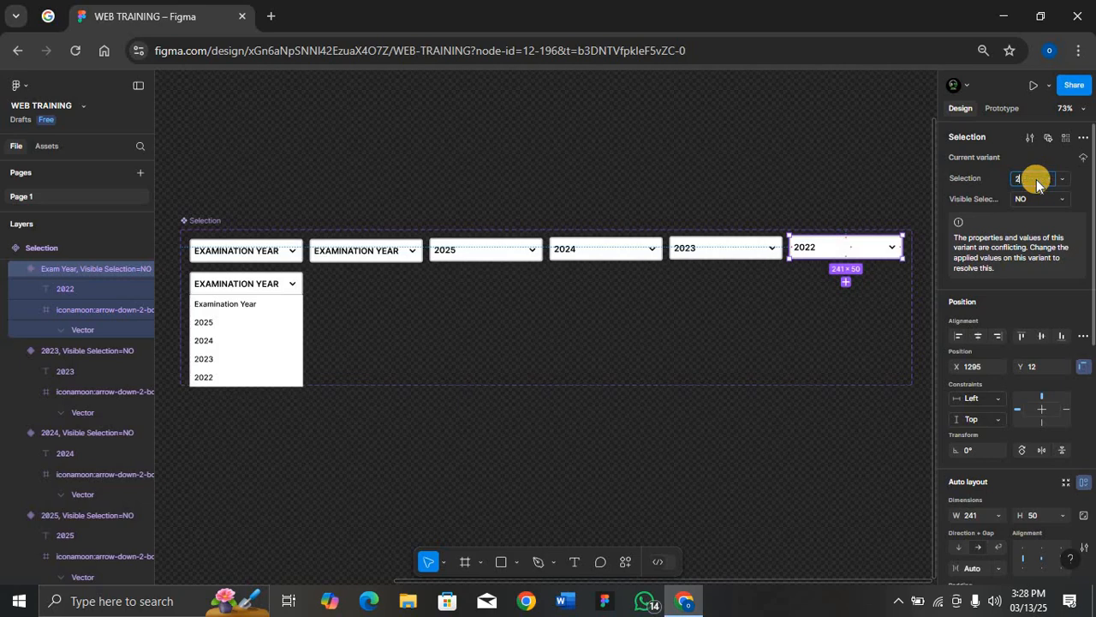
{"action": "left_click", "coordinate": [715, 276]}
{"action": "left_click", "coordinate": [807, 248]}
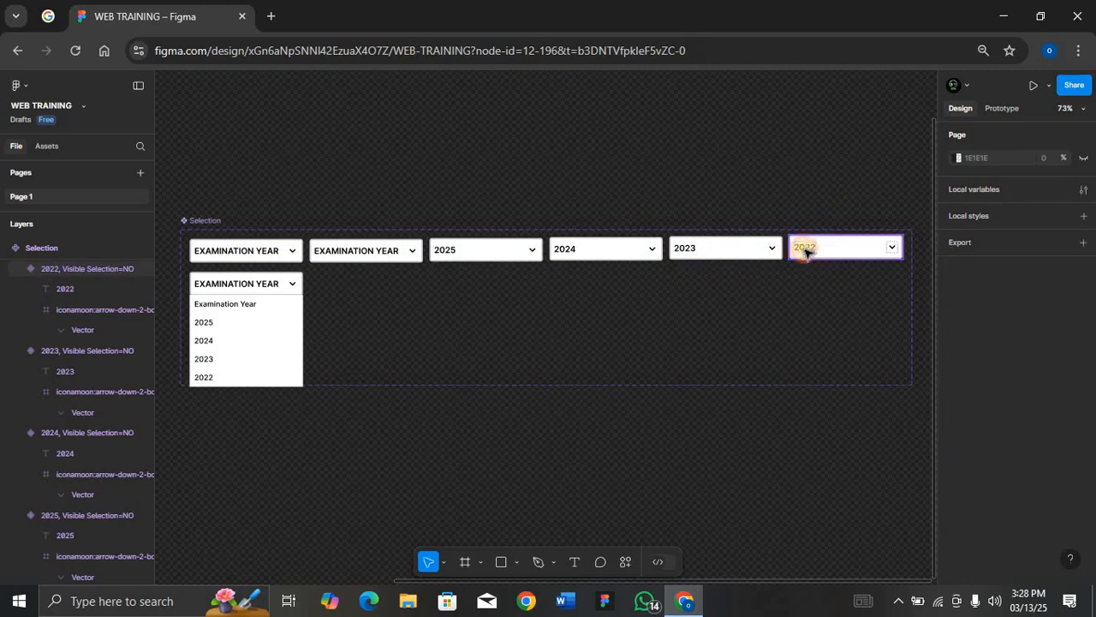
Duplicate the second through sixth variants into a new row directly below them
{"action": "left_click", "coordinate": [394, 251]}
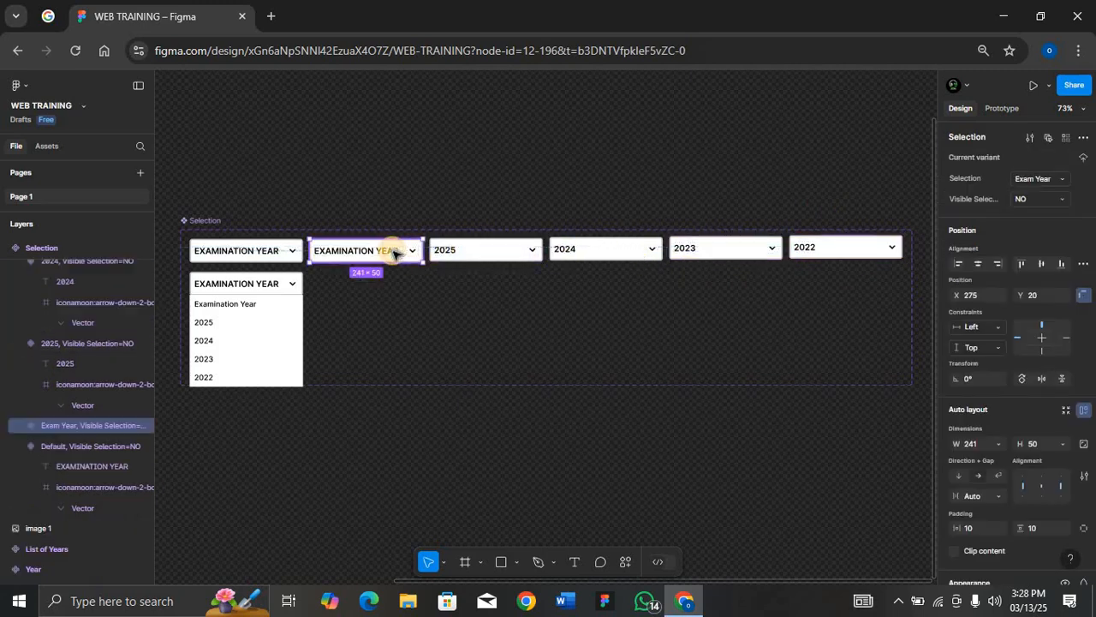
{"action": "left_click", "coordinate": [502, 249], "text": "shift"}
{"action": "left_click", "coordinate": [590, 249], "text": "shift"}
{"action": "left_click", "coordinate": [670, 251], "text": "shift"}
{"action": "left_click", "coordinate": [813, 248], "text": "shift"}
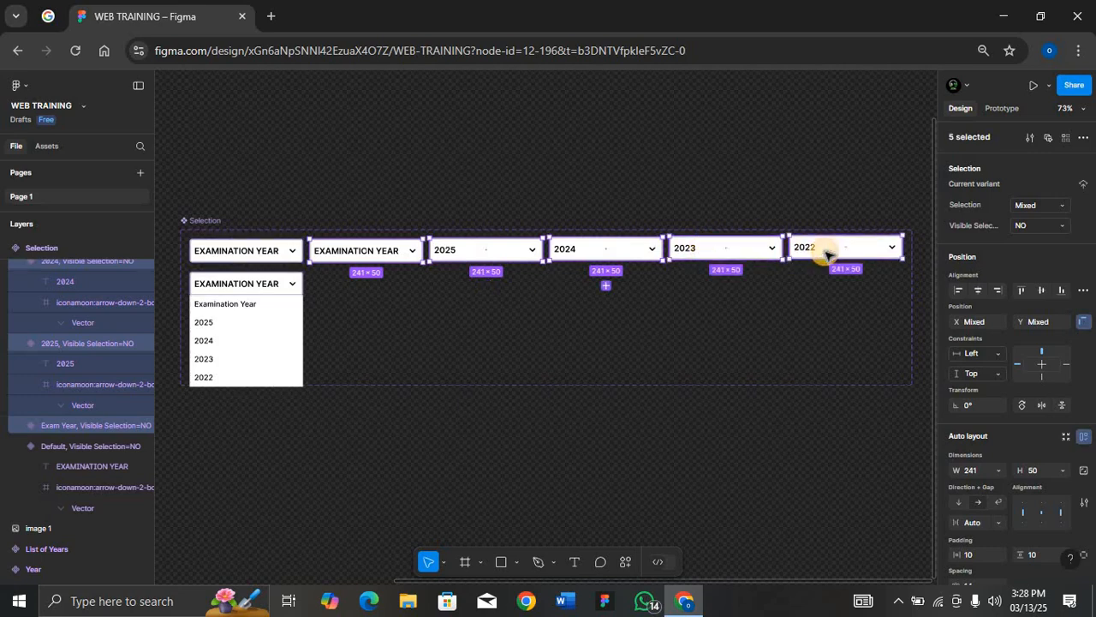
{"action": "left_click_drag", "start_coordinate": [827, 254], "coordinate": [733, 286]}
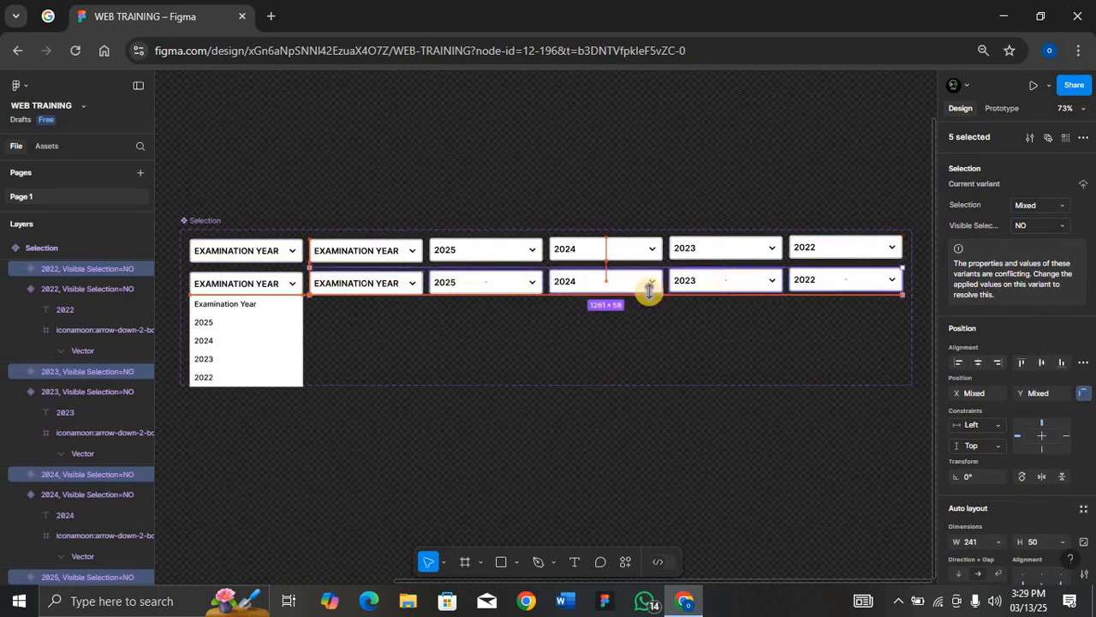
Rotate the arrow icons of the five duplicated lower-row variants by 180°
{"action": "left_click", "coordinate": [413, 288]}
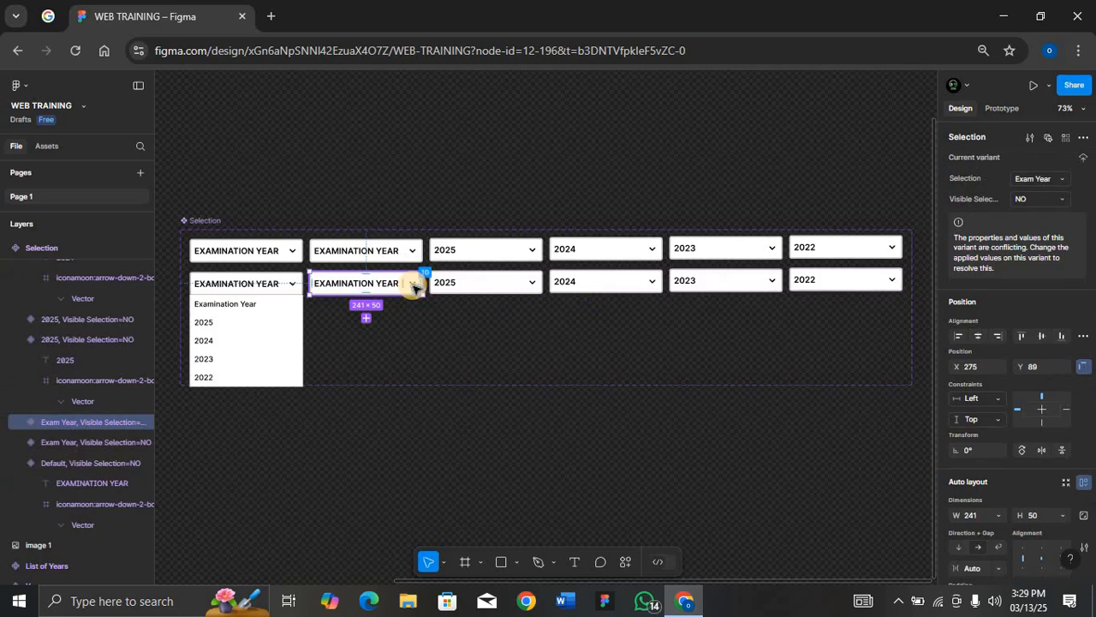
{"action": "double_click", "coordinate": [412, 283]}
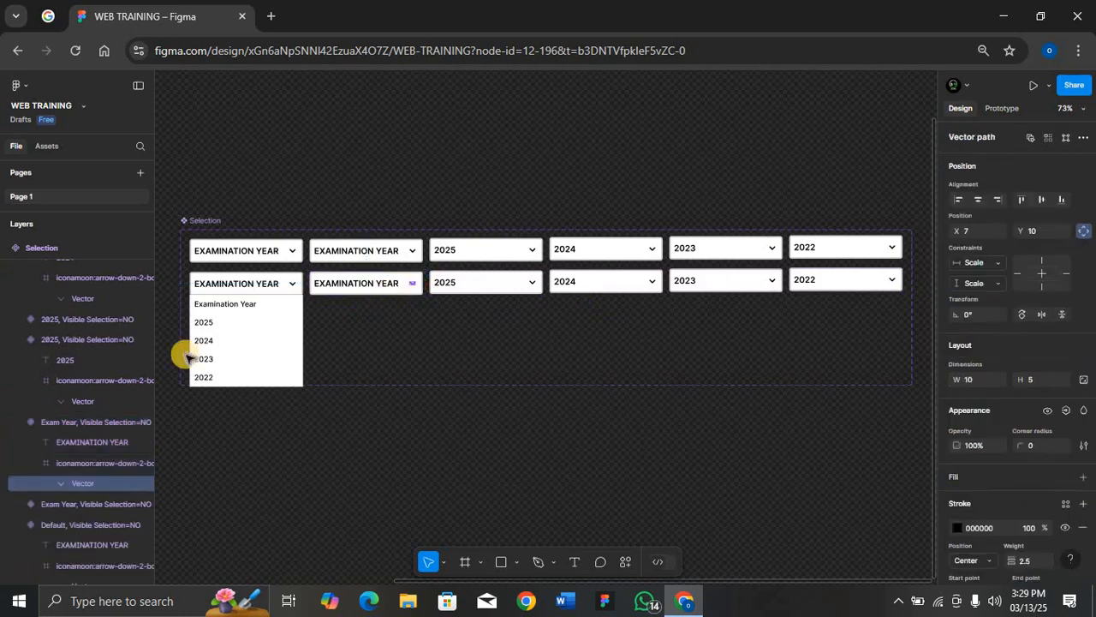
{"action": "left_click", "coordinate": [68, 462]}
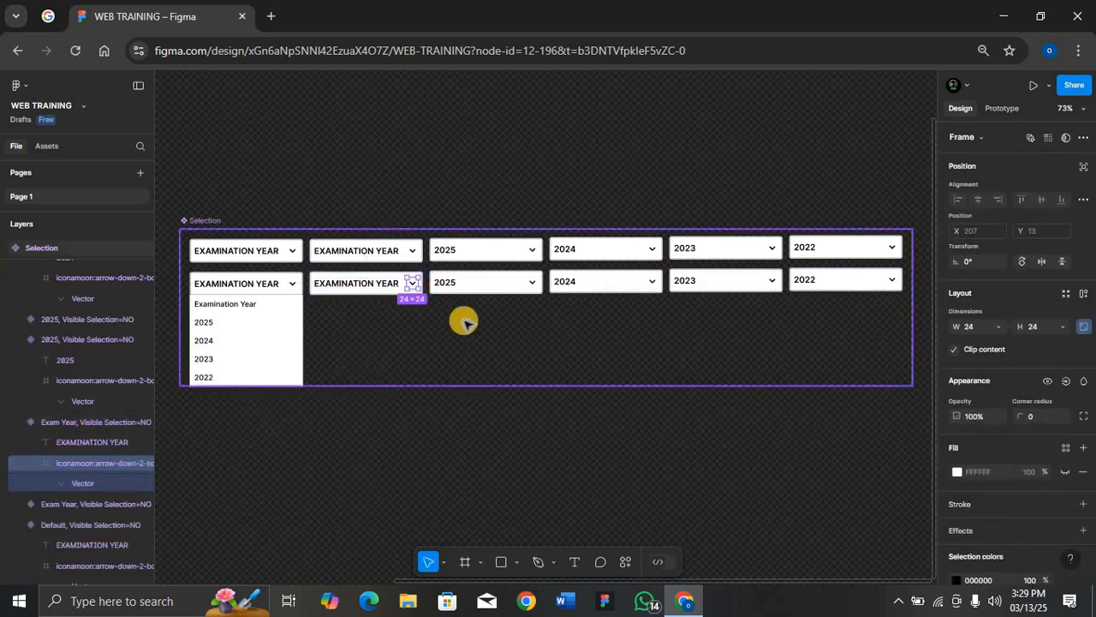
{"action": "left_click", "coordinate": [533, 283], "text": "ctrl+shift"}
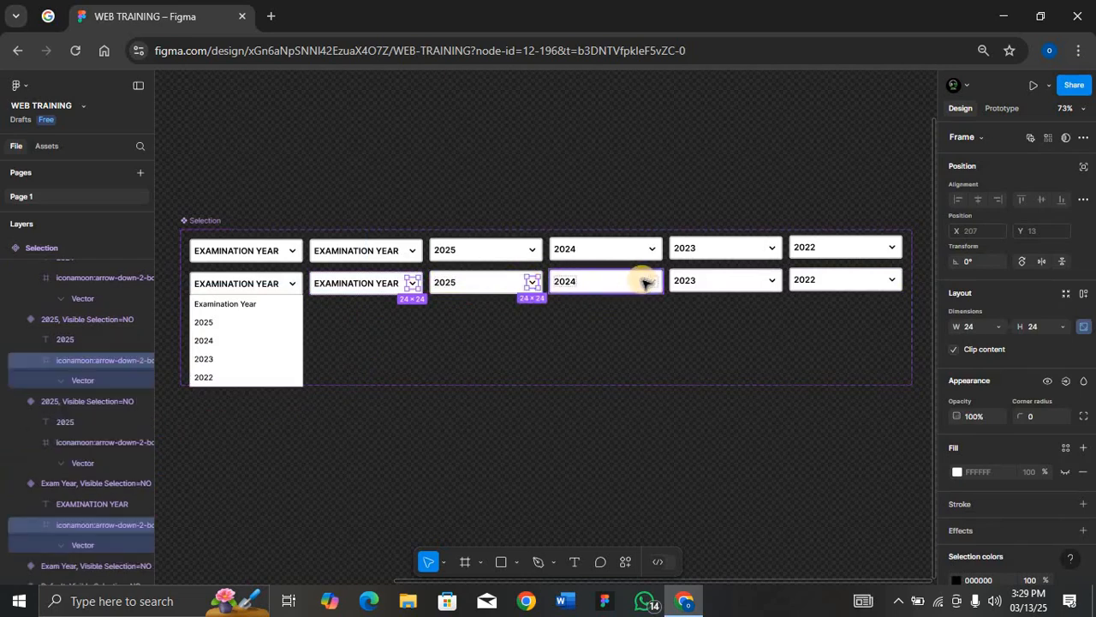
{"action": "left_click", "coordinate": [652, 283], "text": "ctrl+shift"}
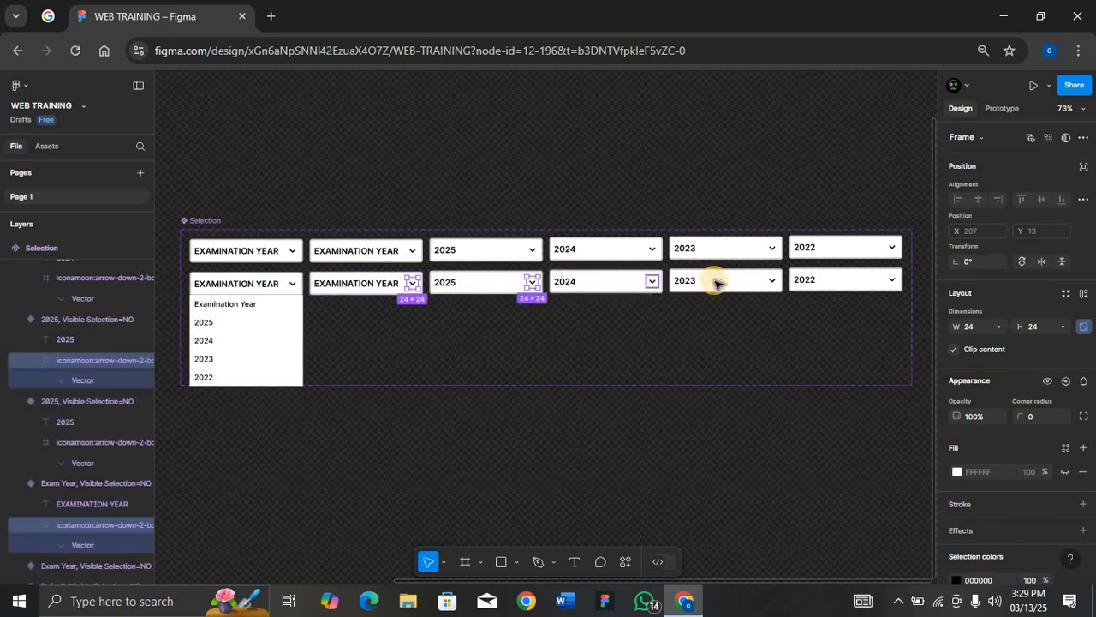
{"action": "left_click", "coordinate": [772, 283], "text": "ctrl+shift"}
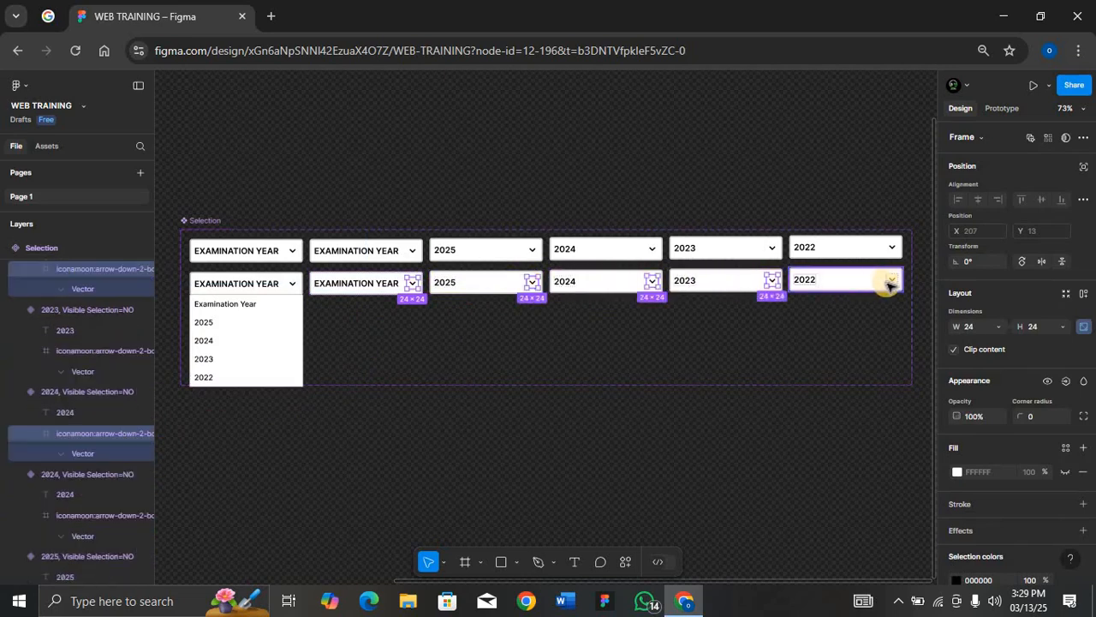
{"action": "left_click", "coordinate": [891, 282], "text": "ctrl+shift"}
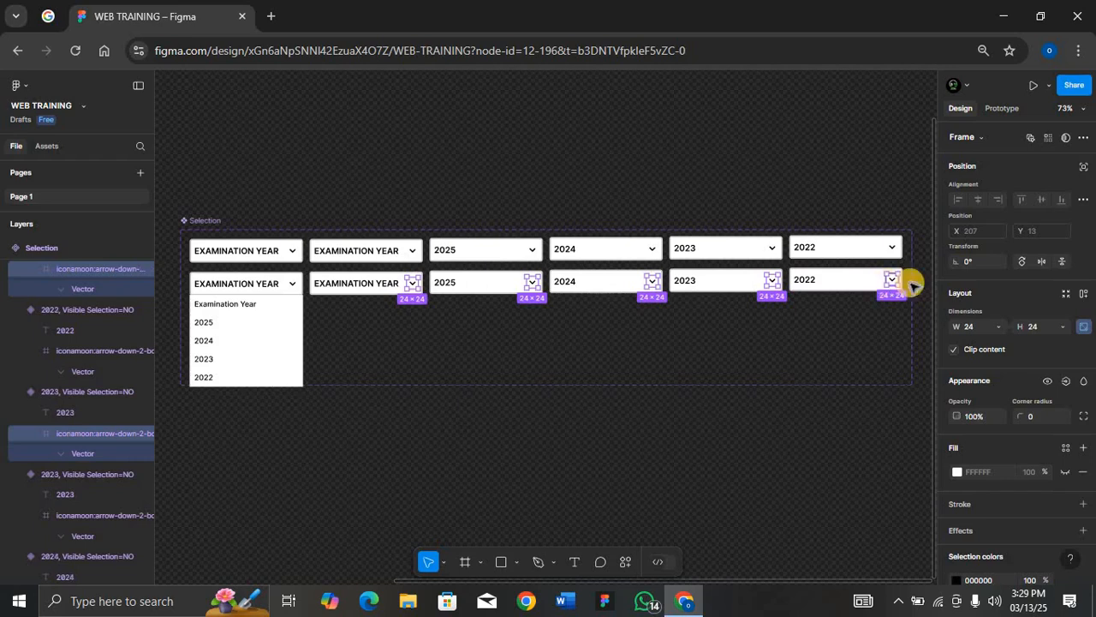
{"action": "left_click", "coordinate": [977, 264]}
{"action": "type", "text": "180"}
{"action": "key", "text": "Return"}
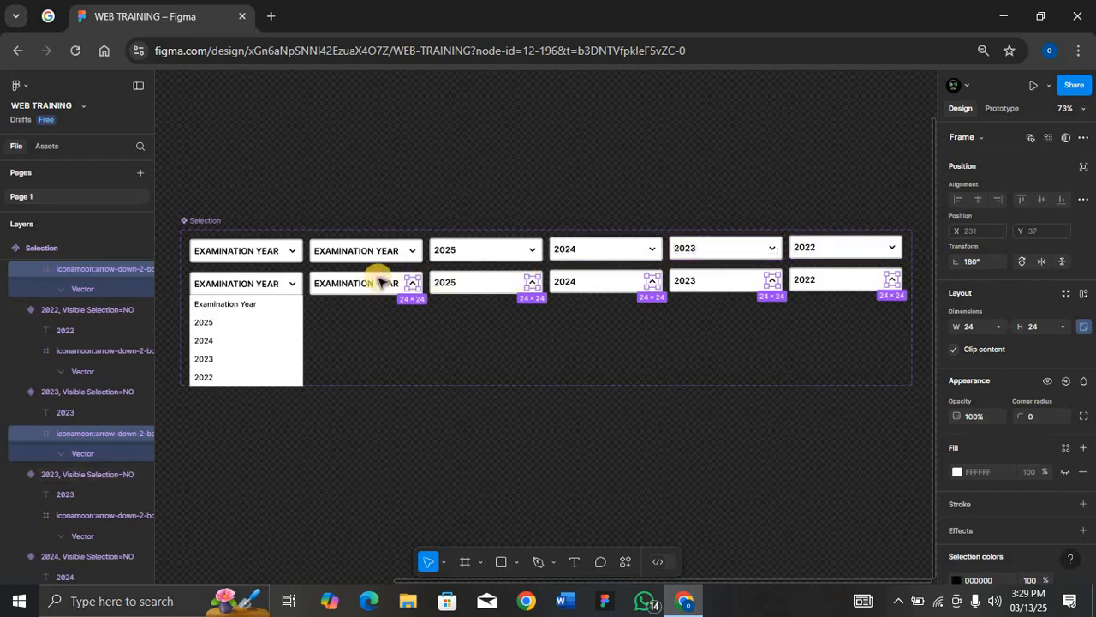
Set Visible Selection to Yes for the five duplicated lower-row variants
{"action": "left_click", "coordinate": [377, 285]}
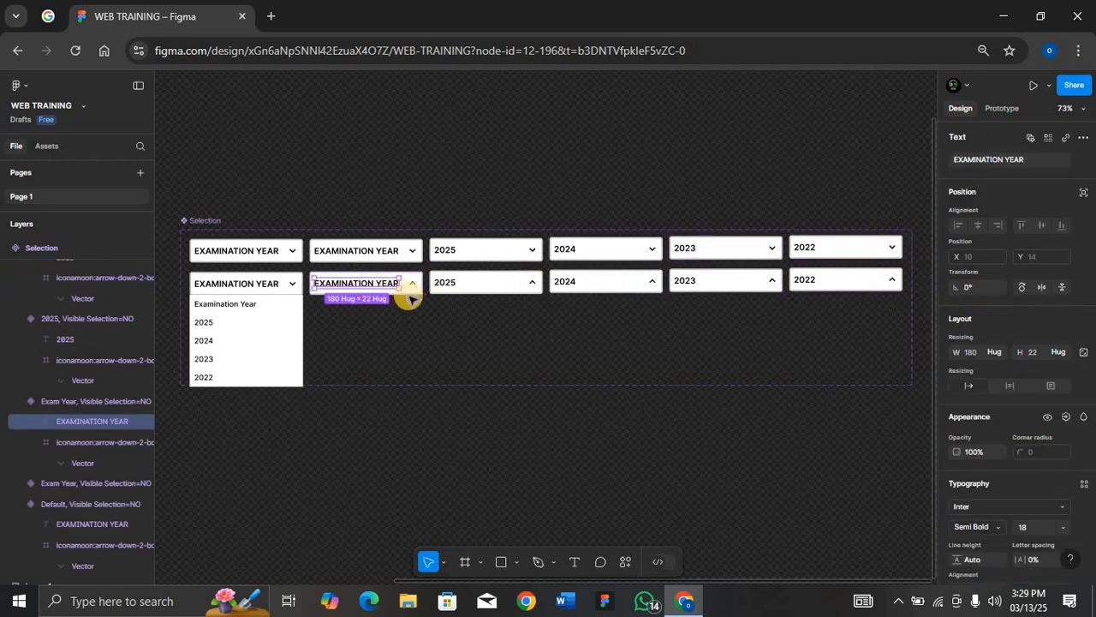
{"action": "key", "text": "Escape"}
{"action": "key", "text": "Escape"}
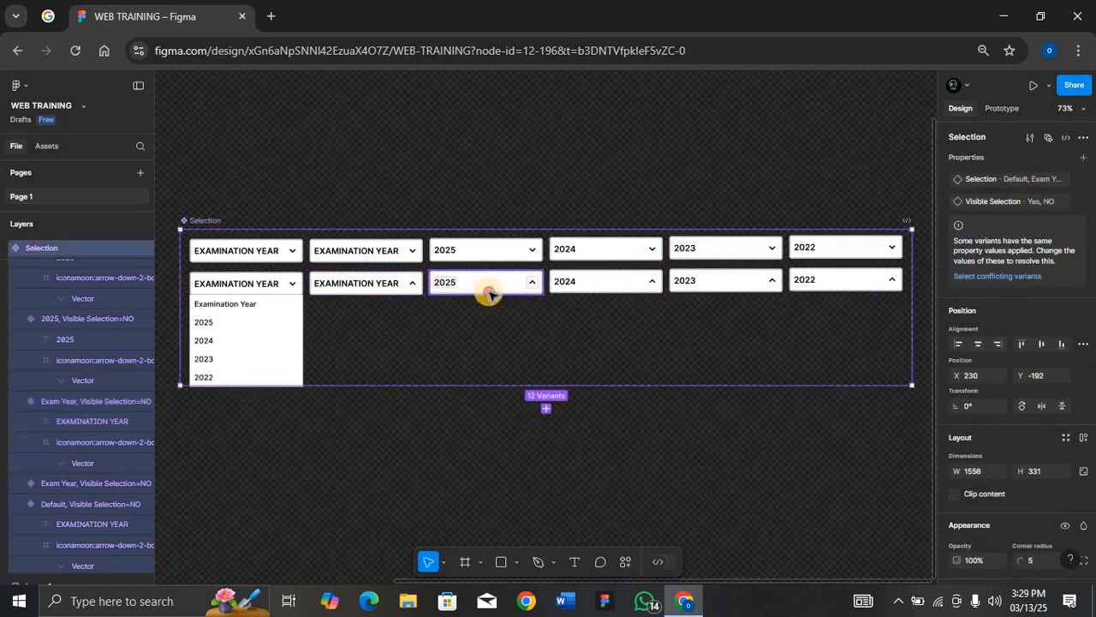
{"action": "left_click", "coordinate": [440, 283]}
{"action": "left_click", "coordinate": [413, 294], "text": "shift"}
{"action": "left_click", "coordinate": [606, 287], "text": "shift"}
{"action": "left_click", "coordinate": [726, 287], "text": "shift"}
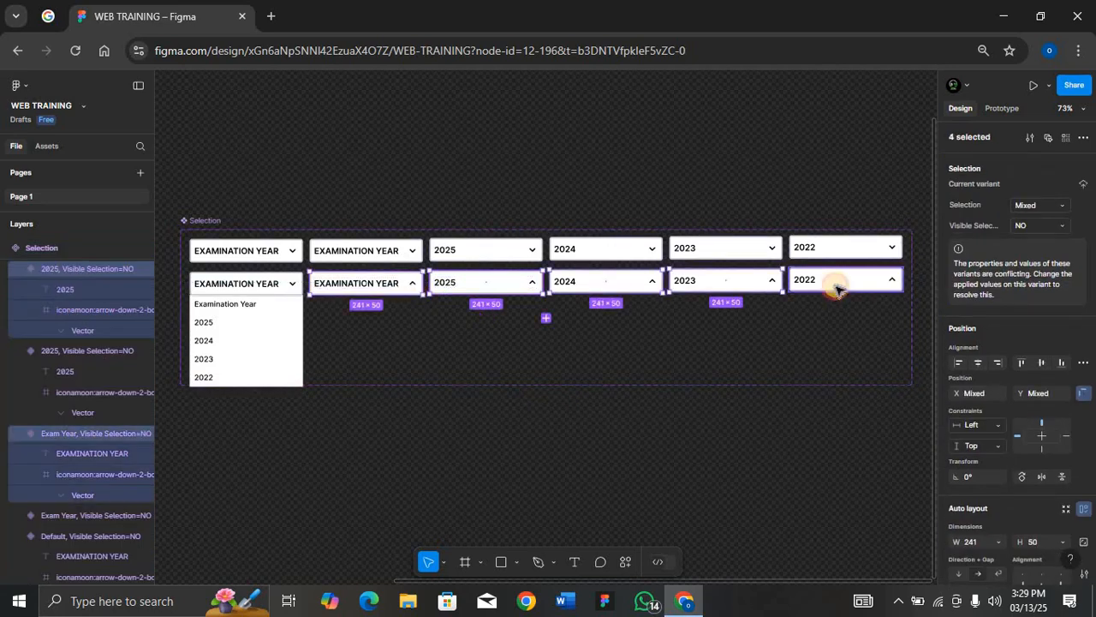
{"action": "left_click", "coordinate": [839, 286], "text": "shift"}
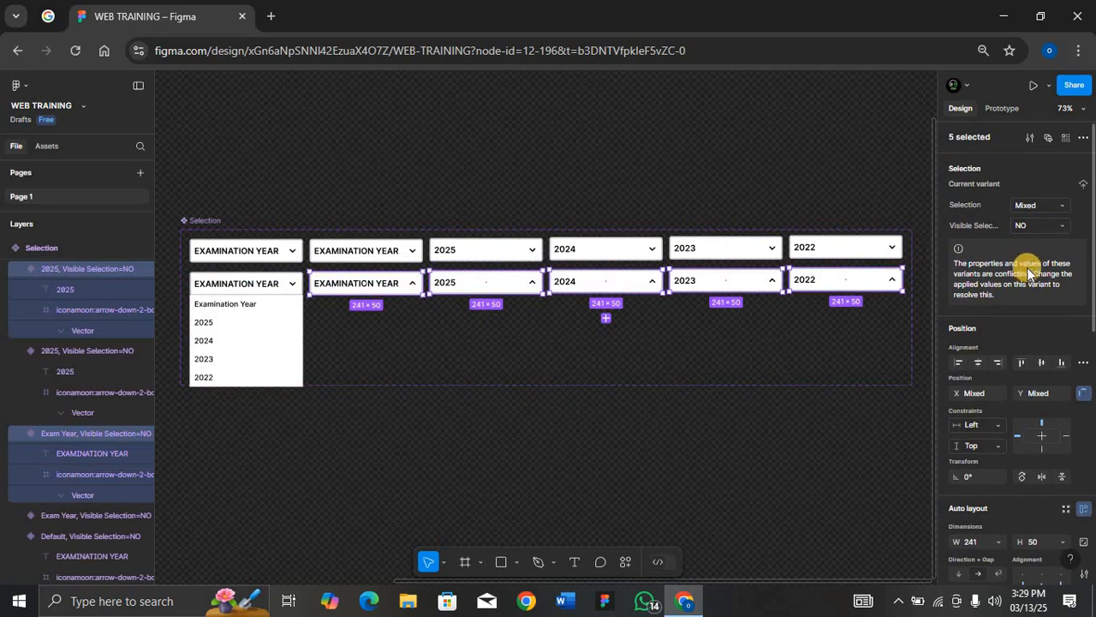
{"action": "left_click", "coordinate": [1060, 227]}
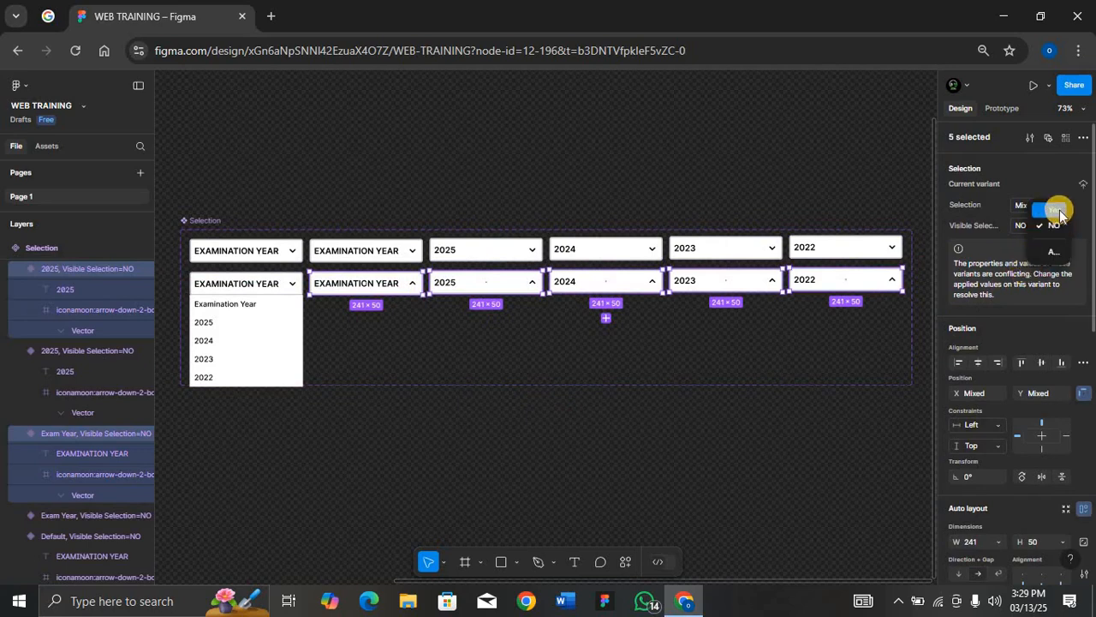
{"action": "left_click", "coordinate": [1059, 212]}
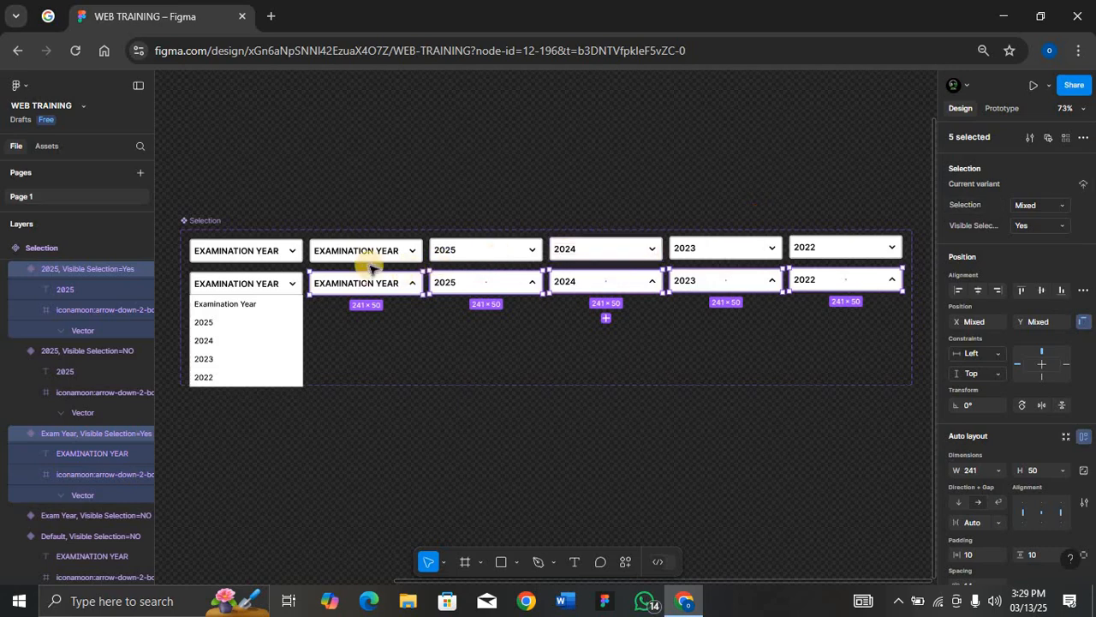
In prototype mode, link the Examination Year list item on click to change to the Exam Year variant
{"action": "double_click", "coordinate": [287, 310]}
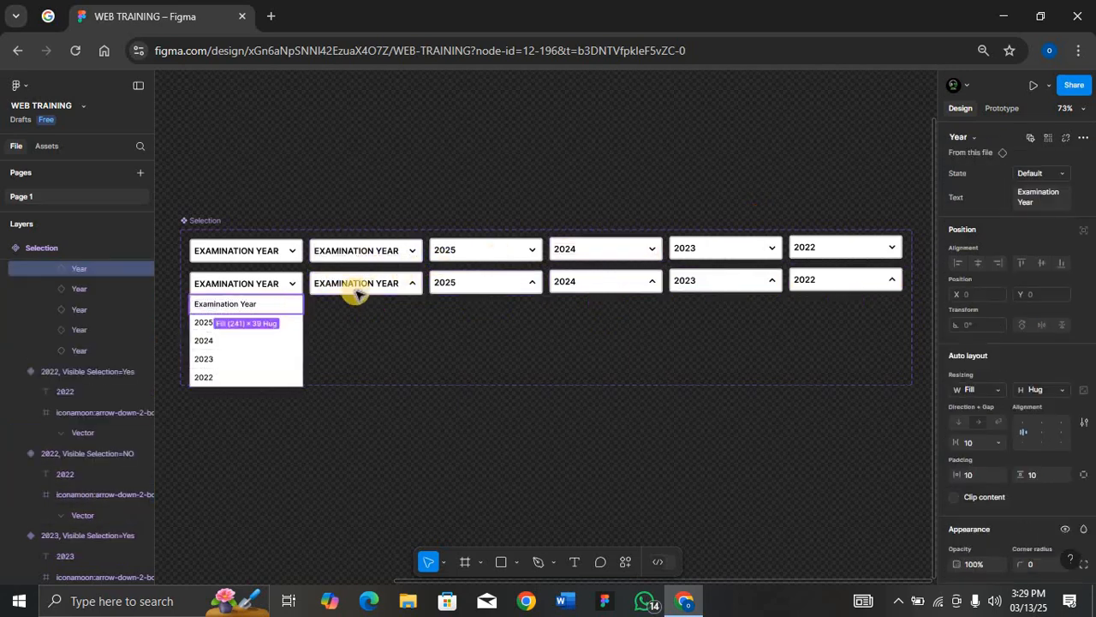
{"action": "key", "text": "alt+9"}
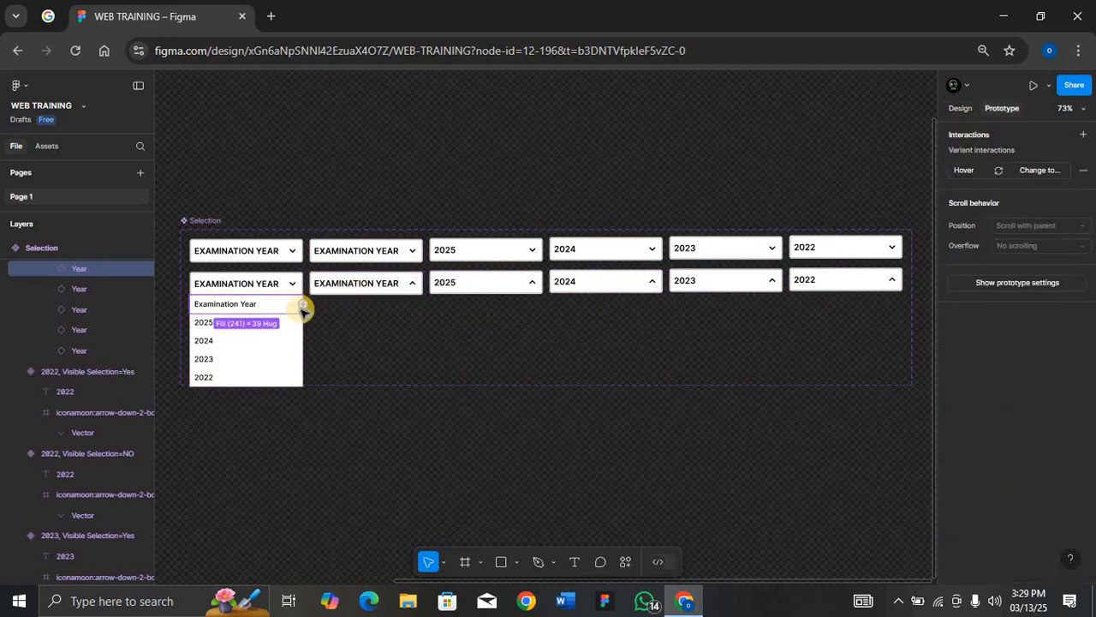
{"action": "left_click_drag", "start_coordinate": [304, 304], "coordinate": [360, 262]}
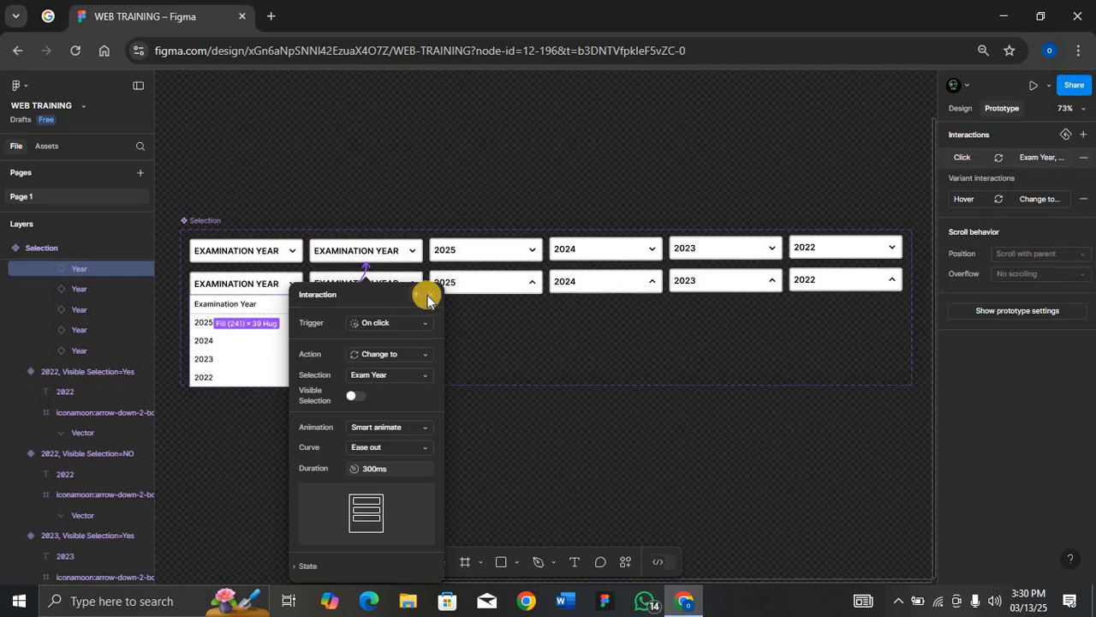
{"action": "left_click", "coordinate": [430, 297]}
Link the 2025 and 2024 list items on click to change to the 2025 and 2024 variants
{"action": "left_click", "coordinate": [286, 323]}
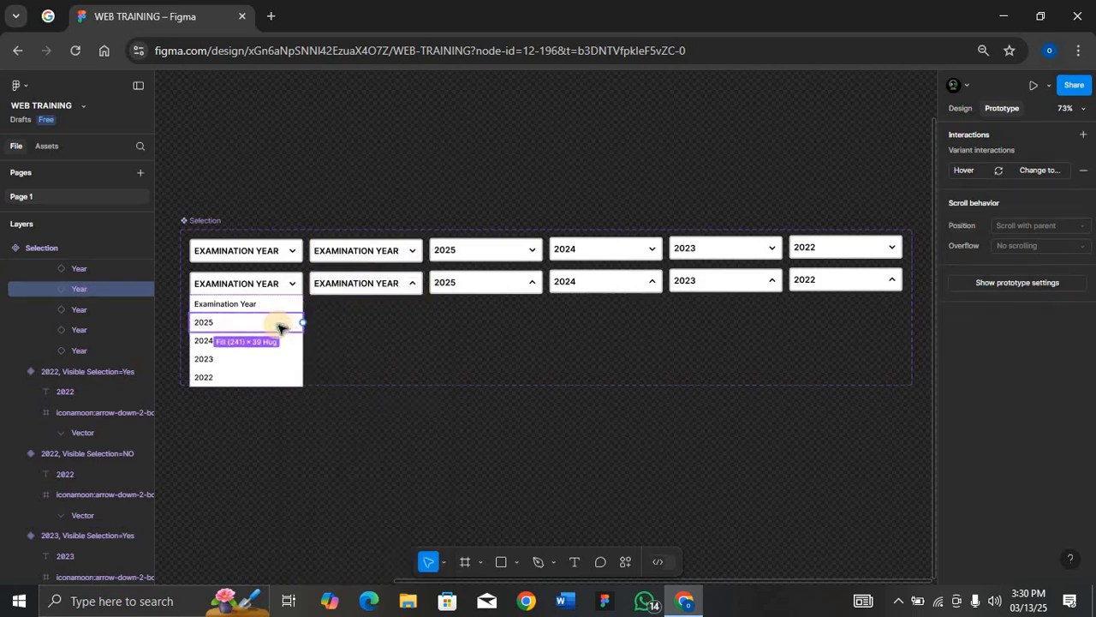
{"action": "left_click_drag", "start_coordinate": [306, 326], "coordinate": [465, 263]}
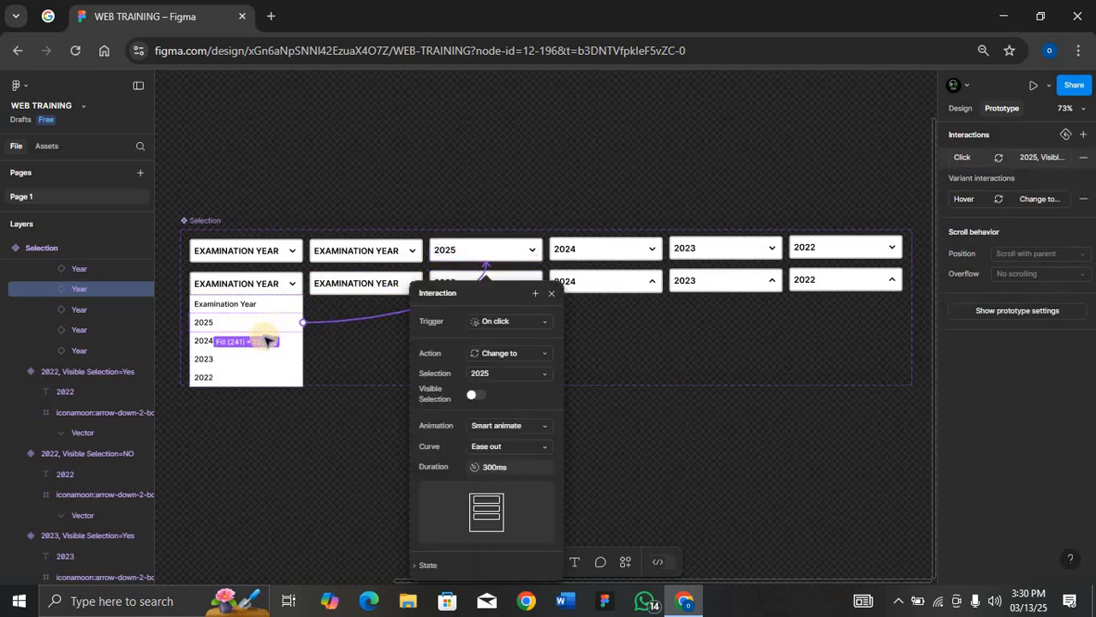
{"action": "left_click", "coordinate": [301, 341]}
{"action": "left_click_drag", "start_coordinate": [320, 340], "coordinate": [597, 255]}
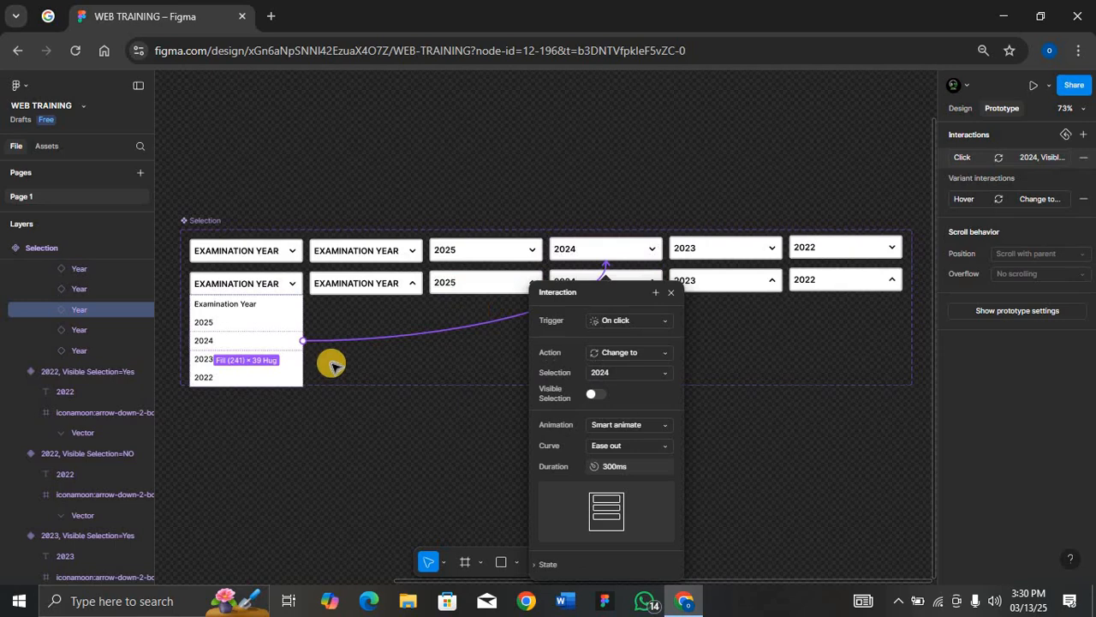
Link the 2023 and 2022 list items on click to change to the 2023 and 2022 variants
{"action": "left_click", "coordinate": [302, 359]}
{"action": "left_click_drag", "start_coordinate": [321, 358], "coordinate": [712, 255]}
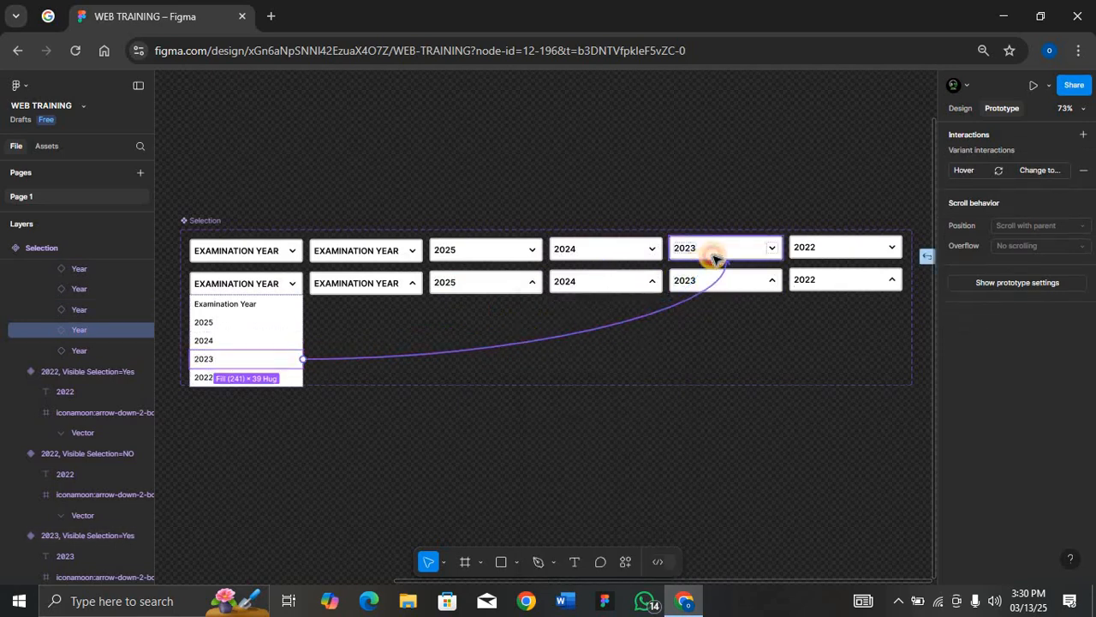
{"action": "left_click", "coordinate": [292, 379]}
{"action": "left_click_drag", "start_coordinate": [303, 374], "coordinate": [835, 250]}
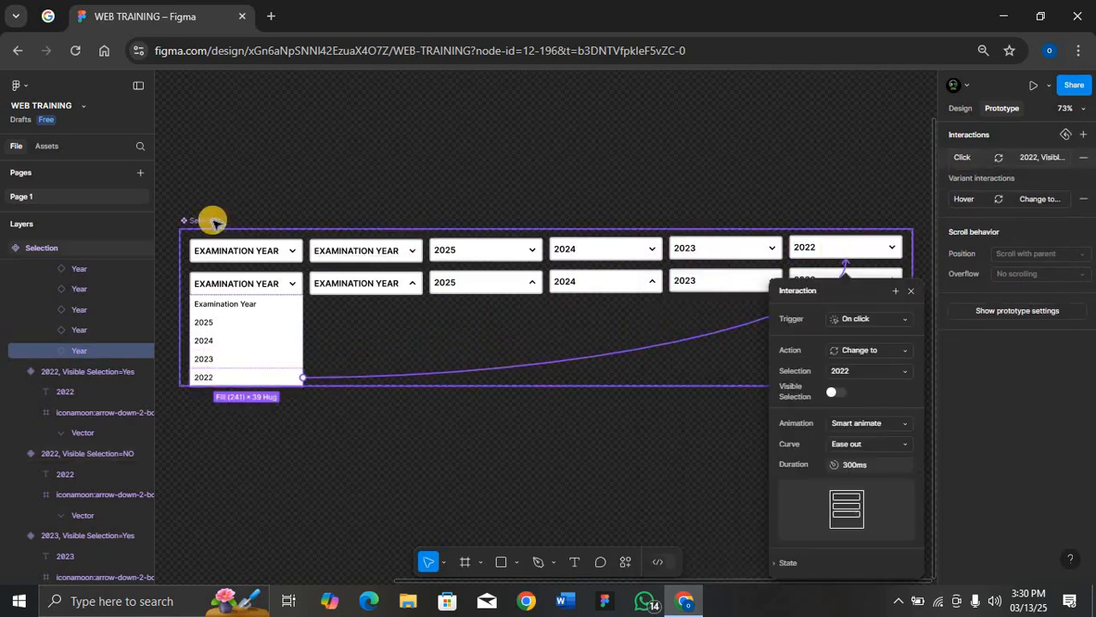
{"action": "left_click", "coordinate": [240, 221]}
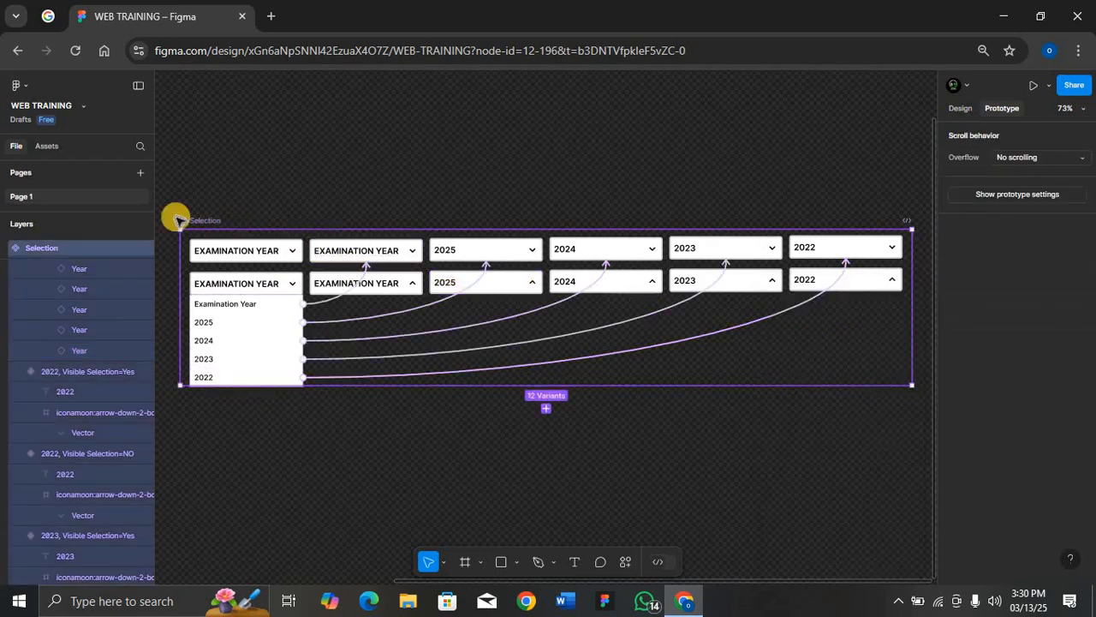
{"action": "left_click", "coordinate": [232, 255]}
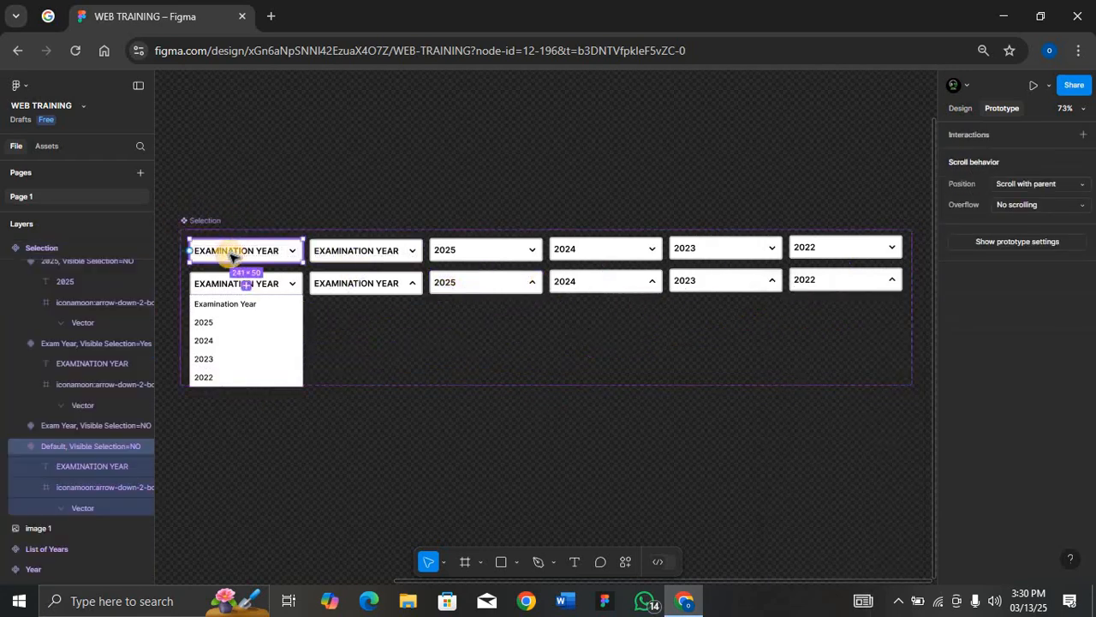
Link the closed and open Default variants to each other on click, opening with Visible Selection on and closing with it off
{"action": "scroll", "coordinate": [232, 255], "scroll_direction": "up", "scroll_amount": 5, "text": "ctrl"}
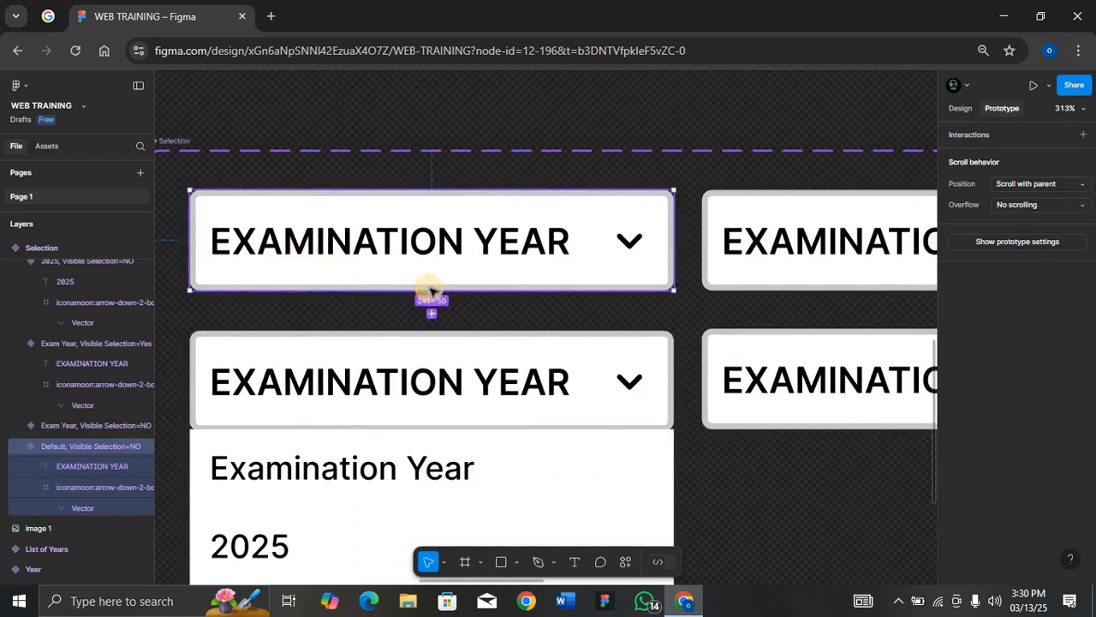
{"action": "left_click_drag", "start_coordinate": [432, 314], "coordinate": [444, 349]}
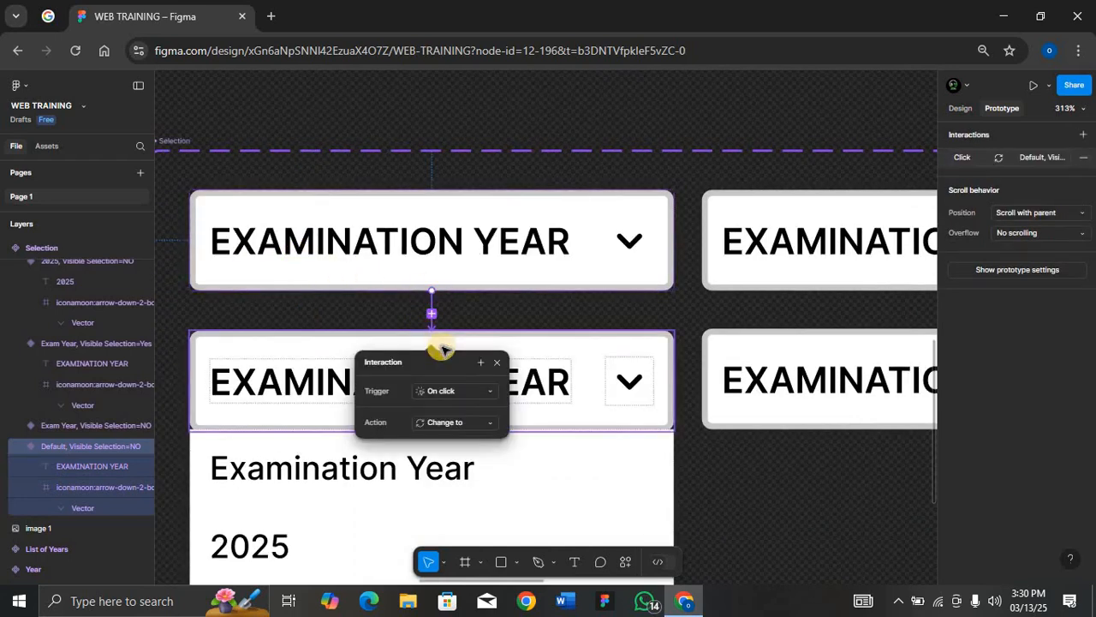
{"action": "left_click", "coordinate": [495, 364]}
{"action": "left_click", "coordinate": [429, 349]}
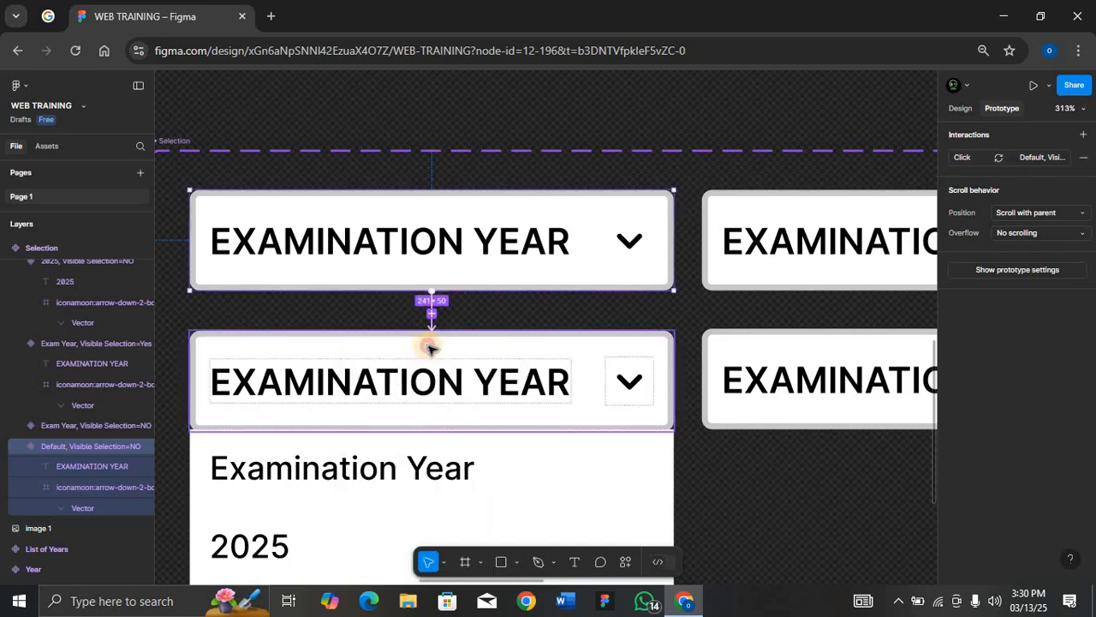
{"action": "left_click_drag", "start_coordinate": [456, 304], "coordinate": [447, 287]}
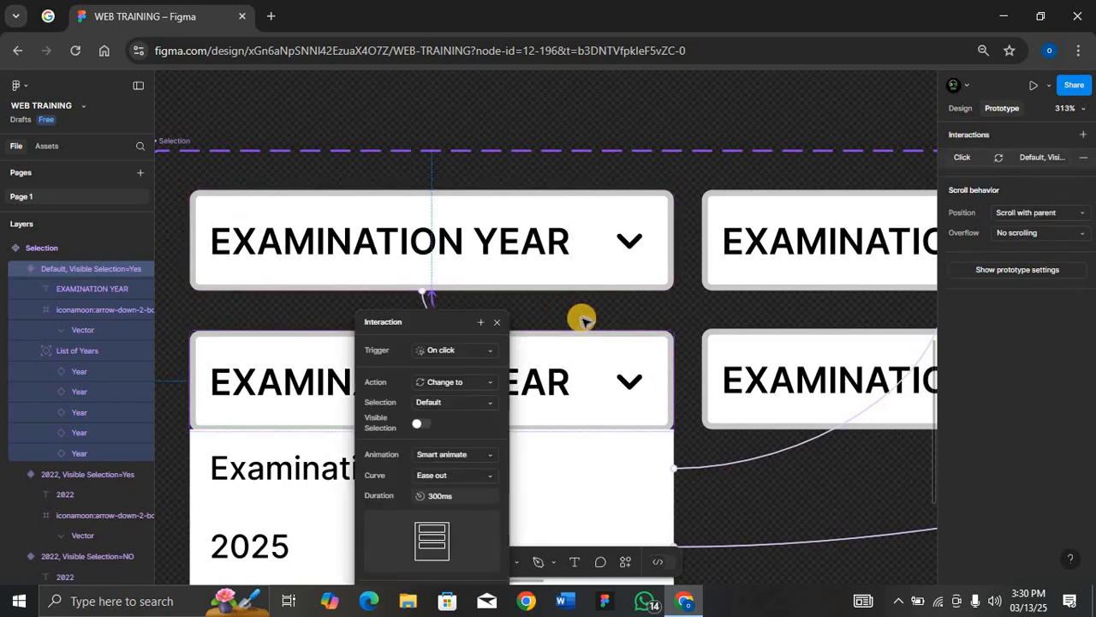
Link the closed and open Exam Year variants to each other on click to open and close the dropdown
{"action": "scroll", "coordinate": [583, 319], "scroll_direction": "right", "scroll_amount": 5}
{"action": "left_click", "coordinate": [660, 294]}
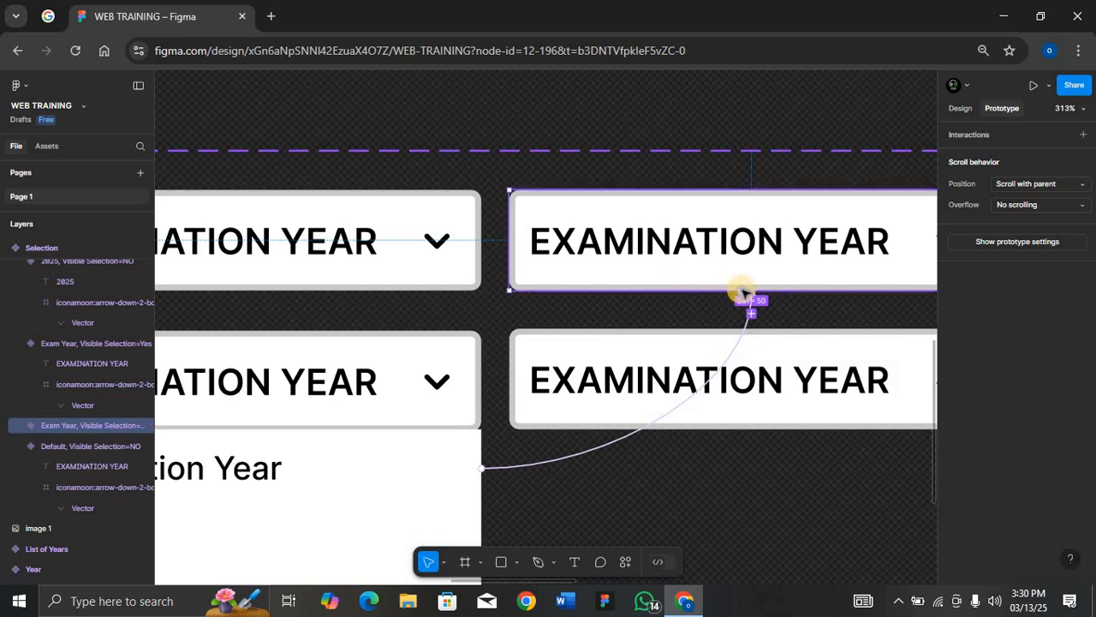
{"action": "left_click_drag", "start_coordinate": [732, 334], "coordinate": [761, 330]}
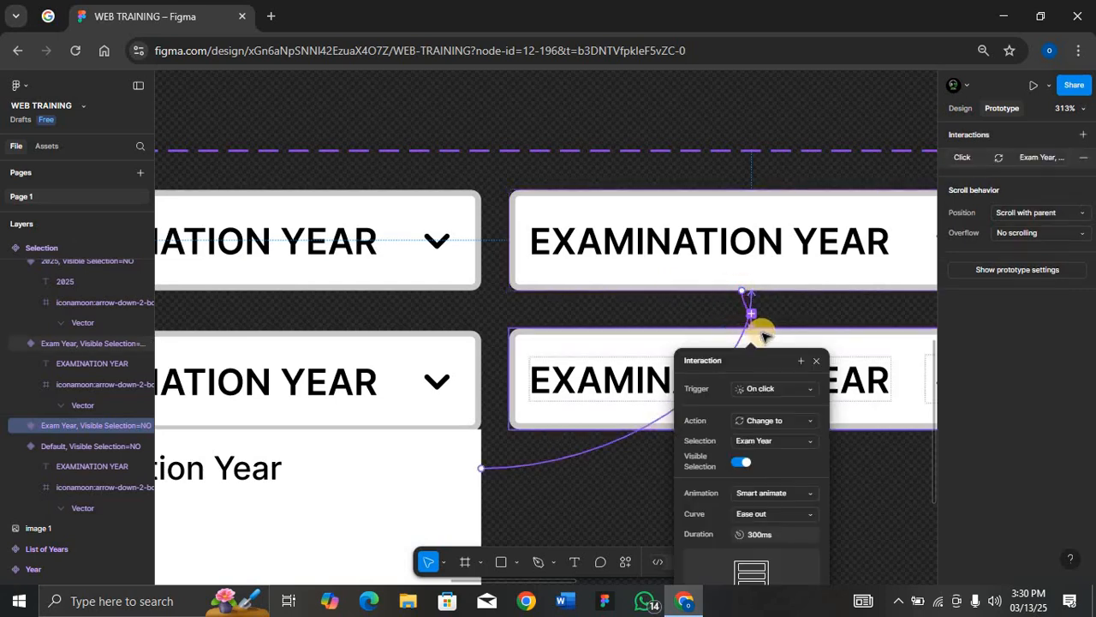
{"action": "left_click", "coordinate": [768, 326]}
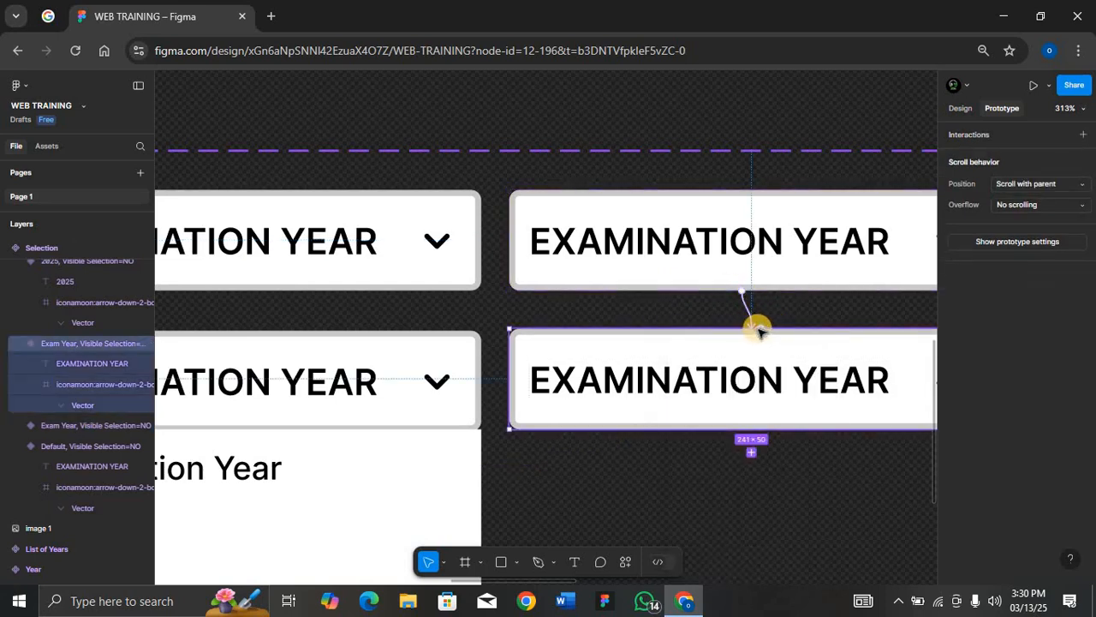
{"action": "left_click", "coordinate": [730, 289]}
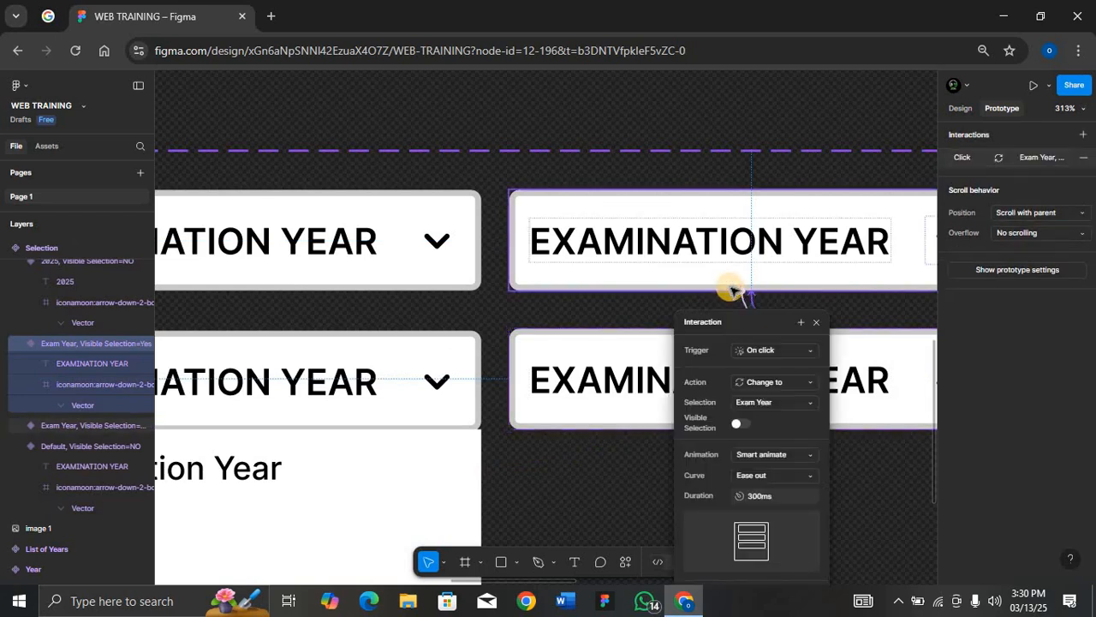
Link the closed and open 2025 variants to each other on click to open and close the dropdown
{"action": "scroll", "coordinate": [732, 288], "scroll_direction": "right", "scroll_amount": 9}
{"action": "left_click", "coordinate": [710, 282]}
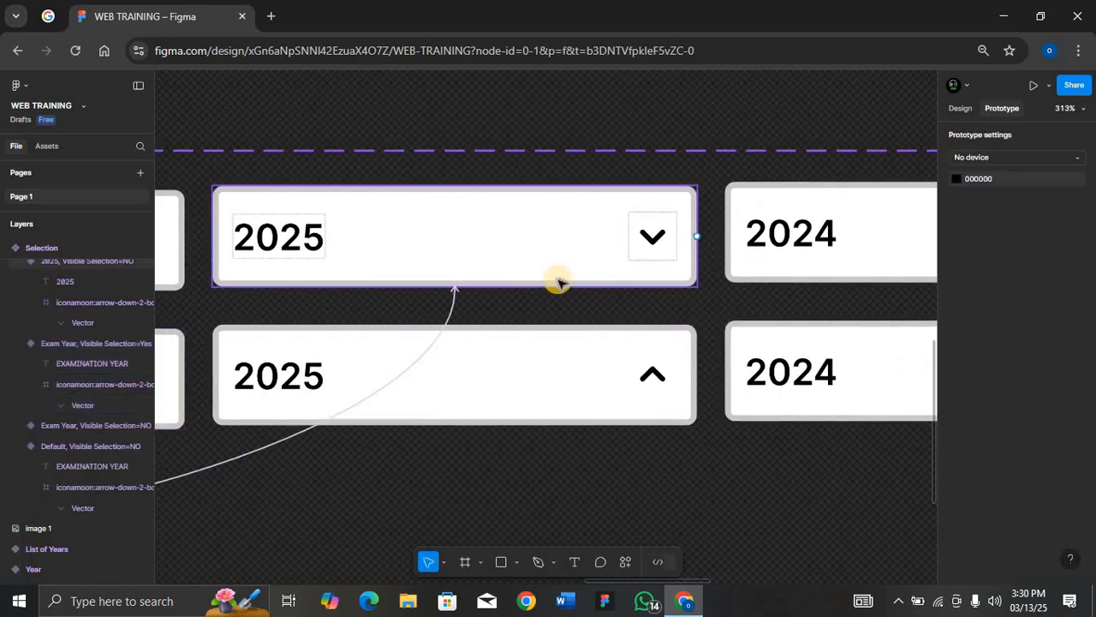
{"action": "left_click", "coordinate": [445, 286]}
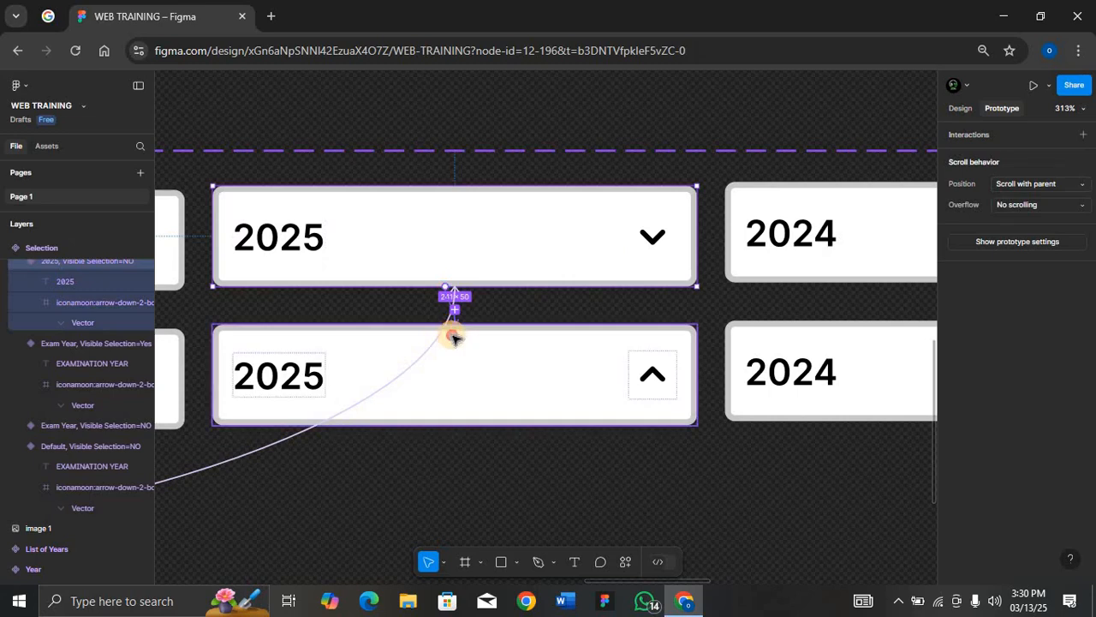
{"action": "left_click_drag", "start_coordinate": [453, 337], "coordinate": [470, 341]}
{"action": "left_click", "coordinate": [469, 341]}
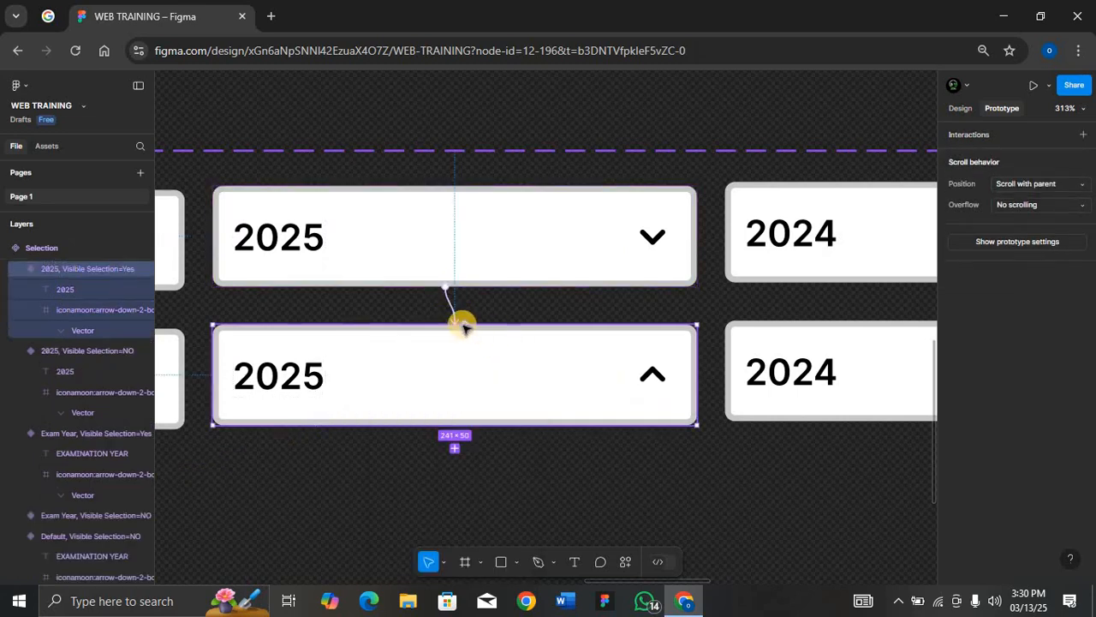
{"action": "left_click_drag", "start_coordinate": [460, 286], "coordinate": [459, 284]}
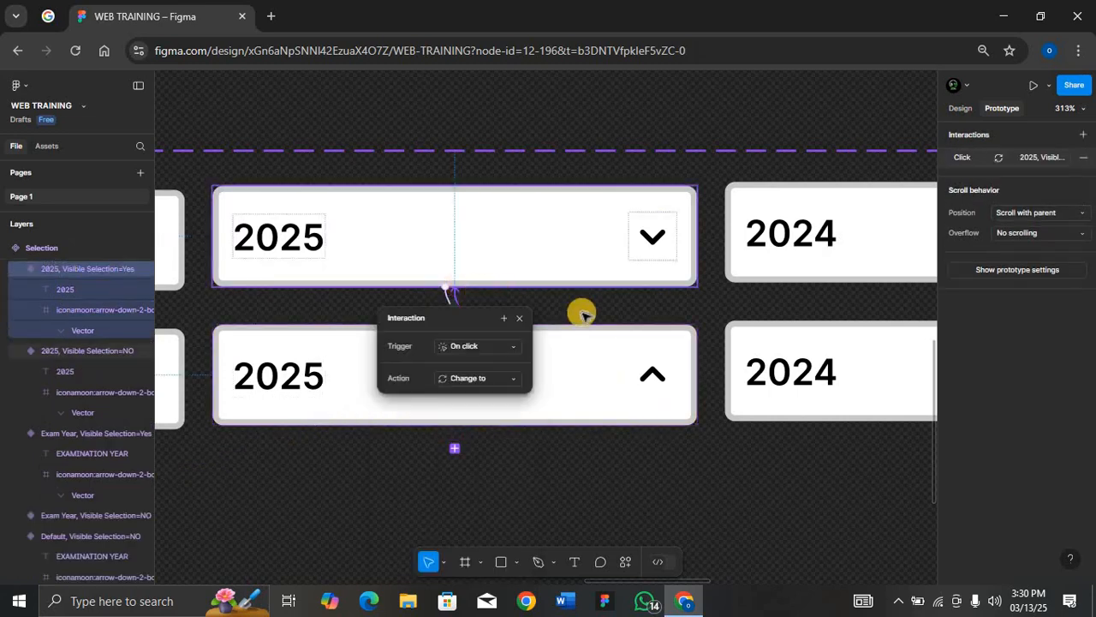
Link the closed and open variants of the remaining years, 2024 through 2022, to each other on click
{"action": "scroll", "coordinate": [582, 311], "scroll_direction": "right", "scroll_amount": 5}
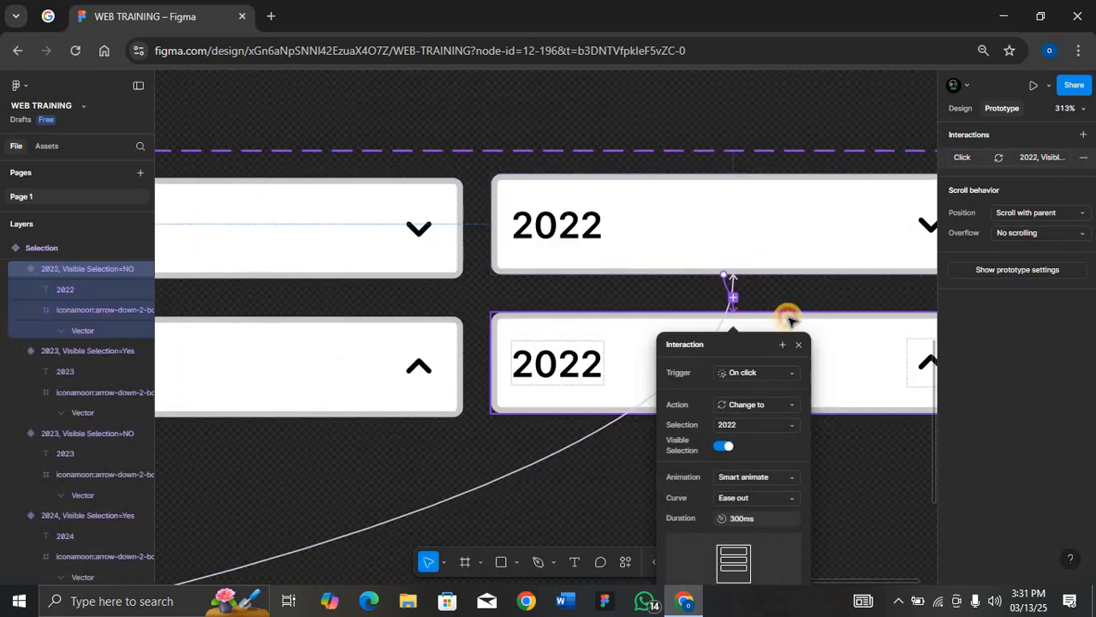
{"action": "left_click", "coordinate": [752, 309]}
{"action": "left_click_drag", "start_coordinate": [746, 311], "coordinate": [743, 311]}
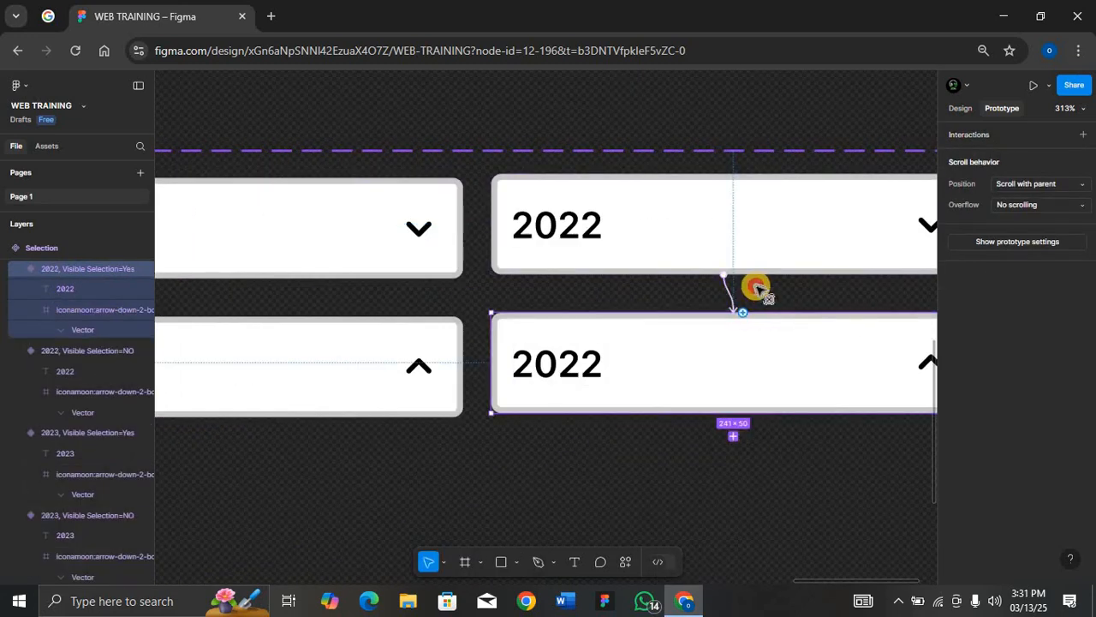
{"action": "left_click", "coordinate": [734, 270]}
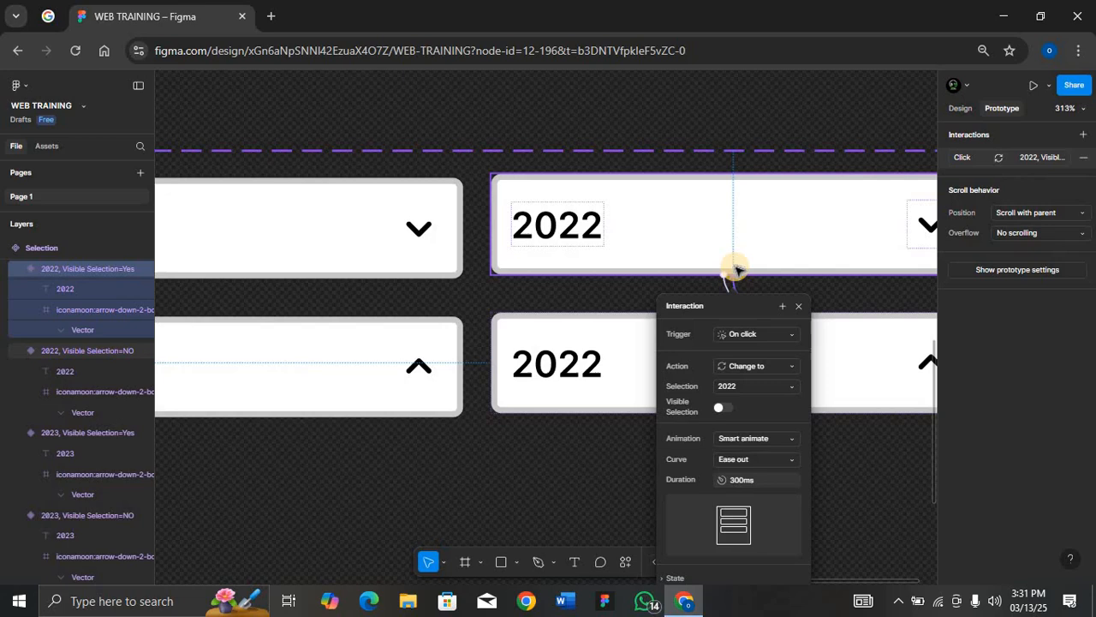
Paste the open Default variant's List of Years into the open Exam Year, 2025, 2024, 2023 and 2022 variants
{"action": "key", "text": "shift+0"}
{"action": "key", "text": "ctrl+minus"}
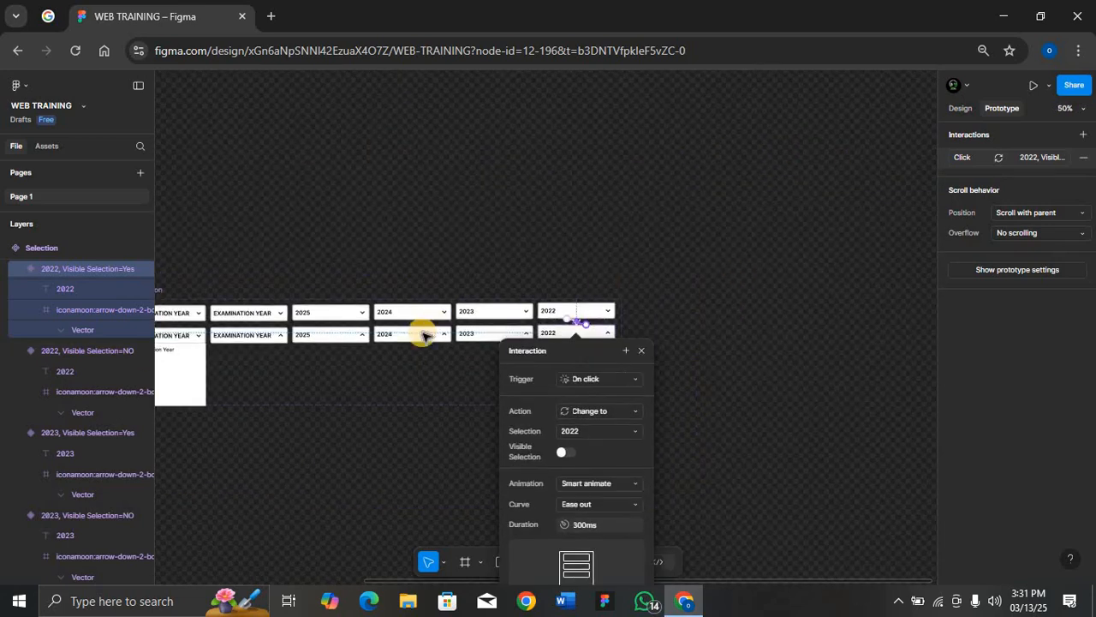
{"action": "scroll", "coordinate": [423, 335], "scroll_direction": "left", "scroll_amount": 5}
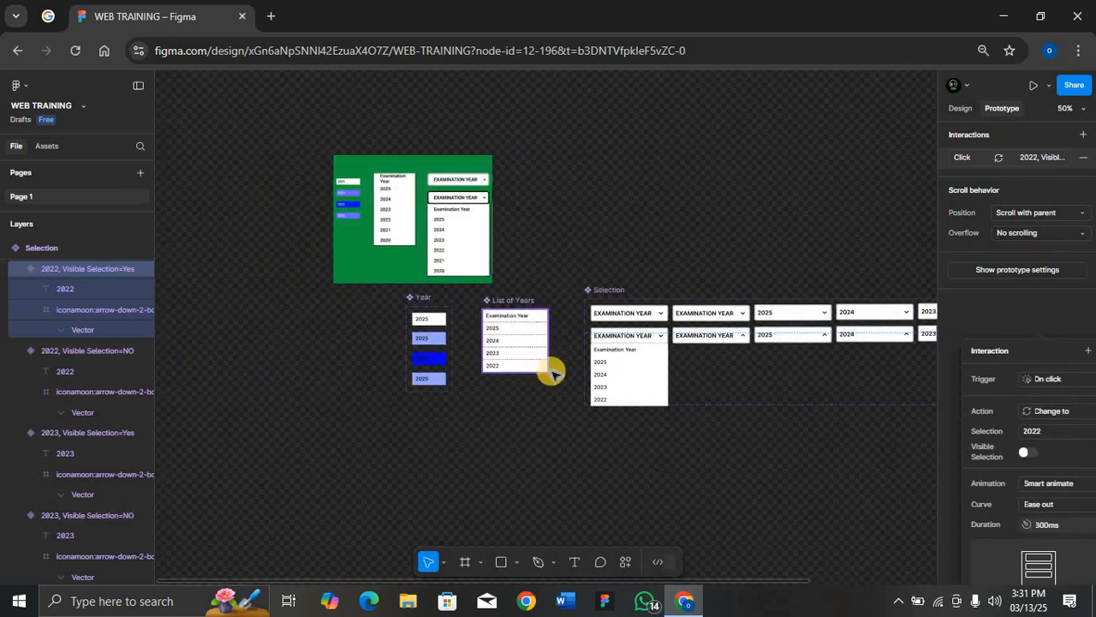
{"action": "left_click", "coordinate": [633, 374]}
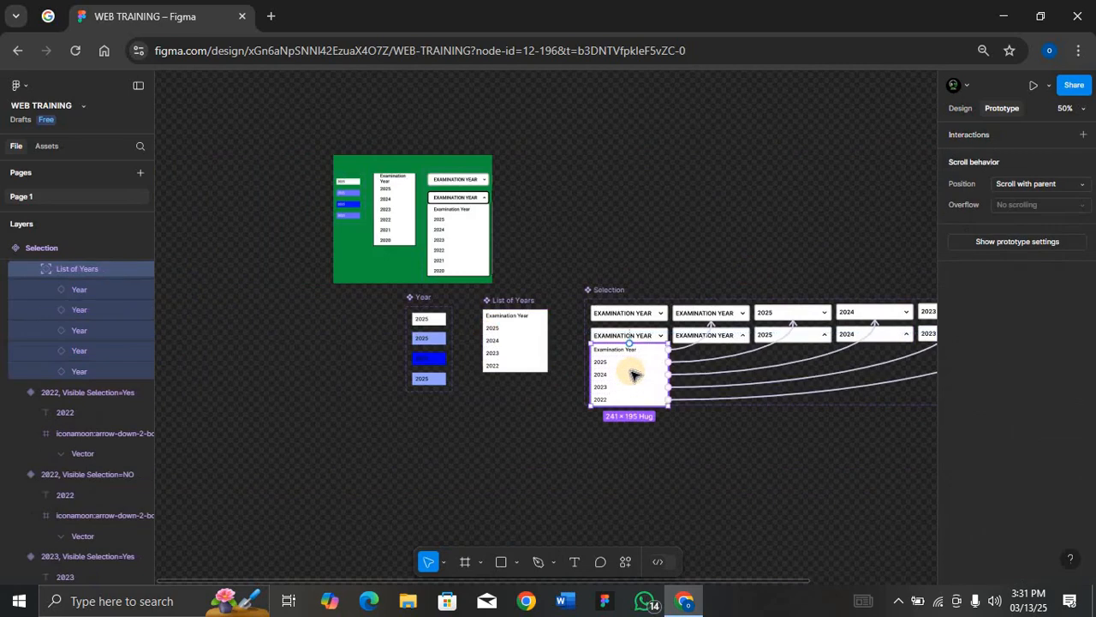
{"action": "key", "text": "shift+2"}
{"action": "key", "text": "ctrl+minus"}
{"action": "key", "text": "ctrl+minus"}
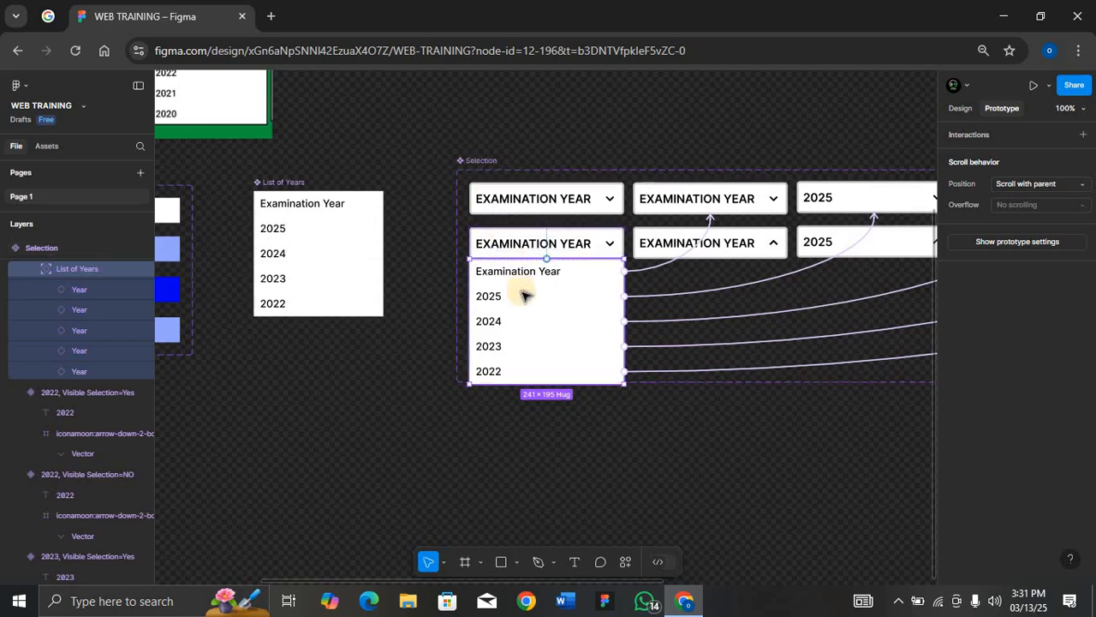
{"action": "key", "text": "shift+e"}
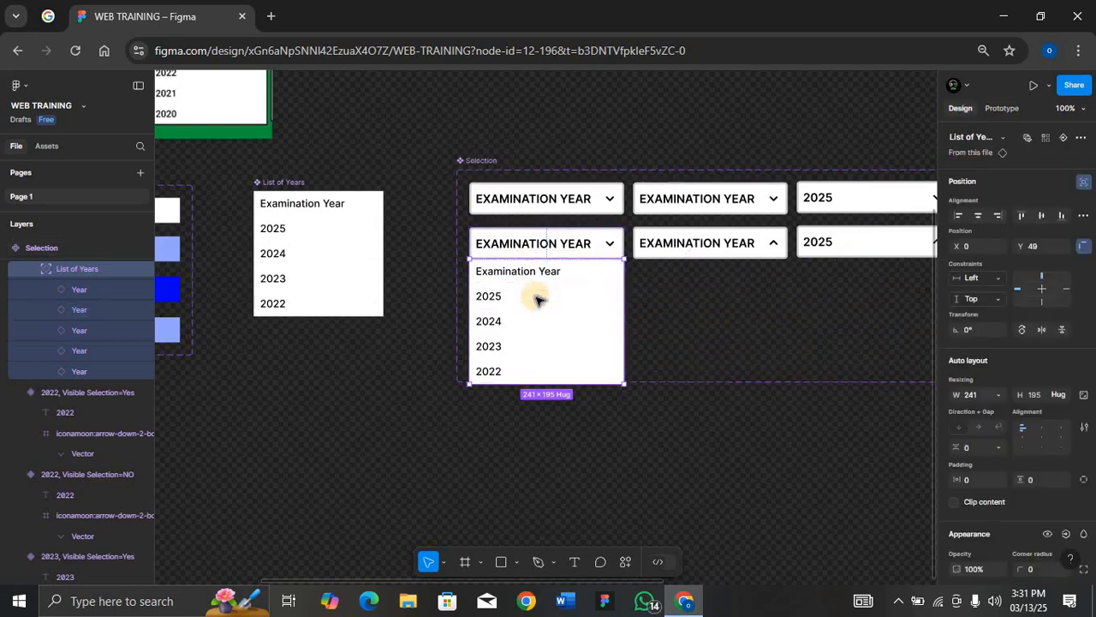
{"action": "scroll", "coordinate": [648, 270], "scroll_direction": "right", "scroll_amount": 4}
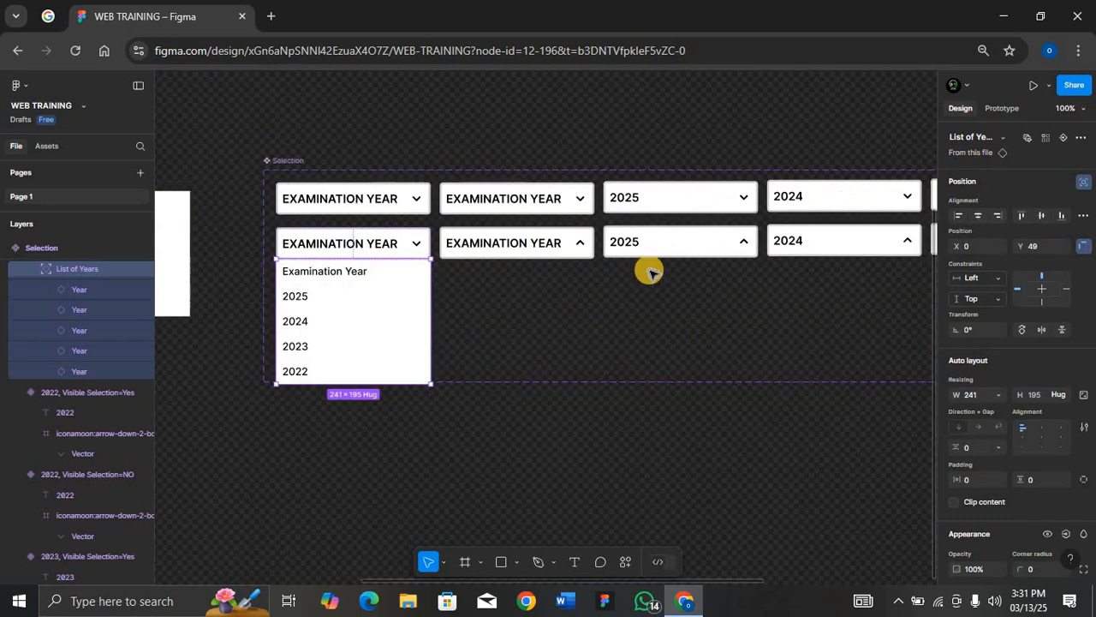
{"action": "key", "text": "minus"}
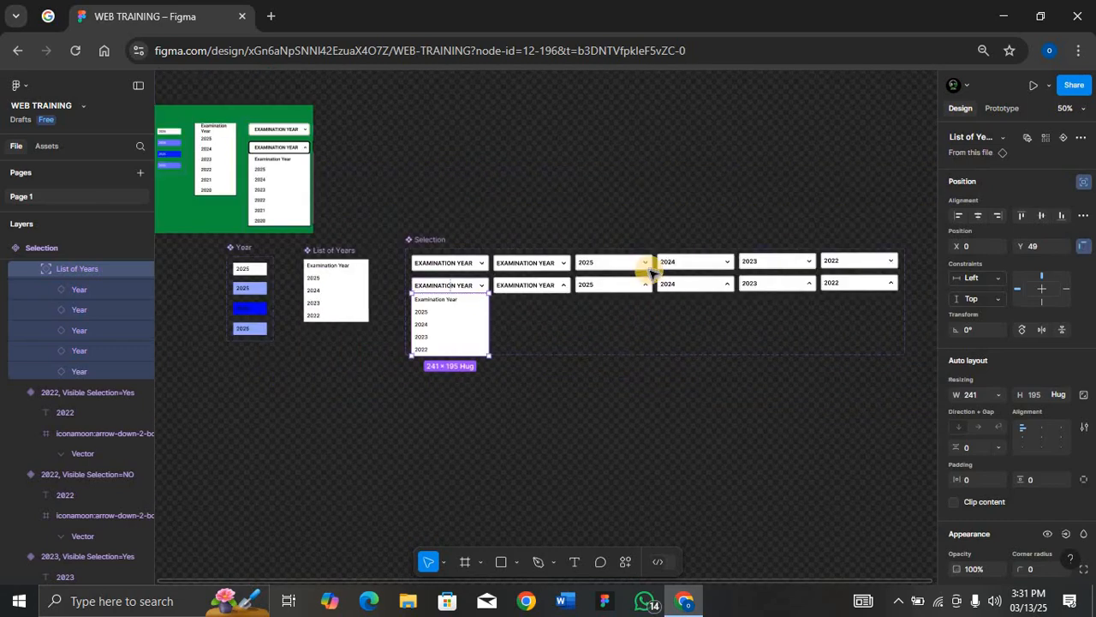
{"action": "left_click", "coordinate": [558, 284]}
{"action": "left_click", "coordinate": [597, 288], "text": "shift"}
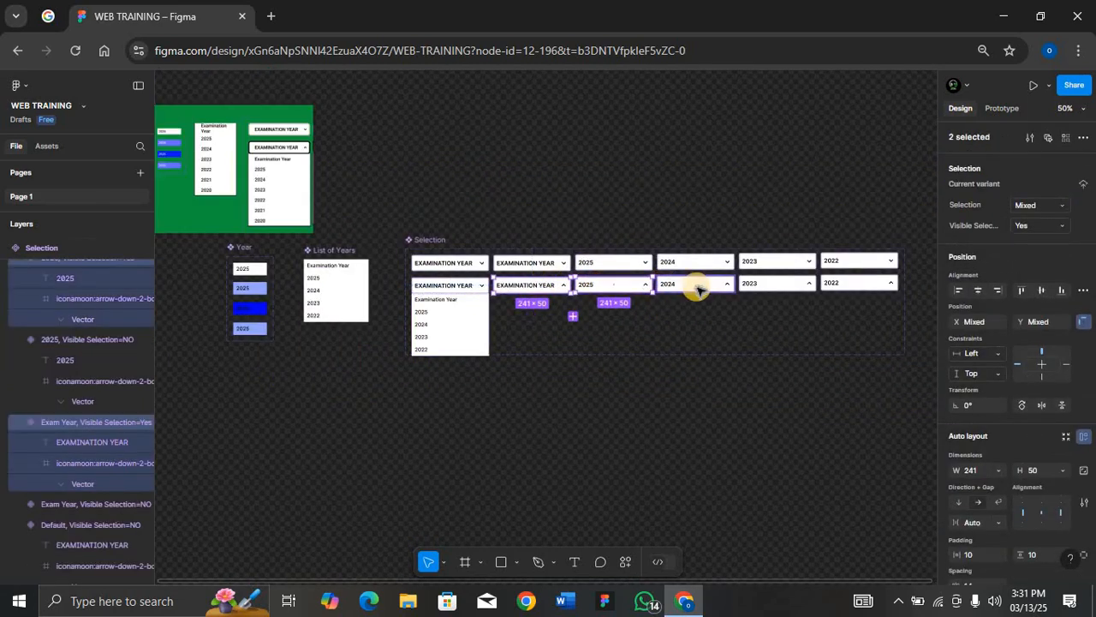
{"action": "left_click", "coordinate": [694, 286], "text": "shift"}
{"action": "left_click", "coordinate": [770, 285], "text": "shift"}
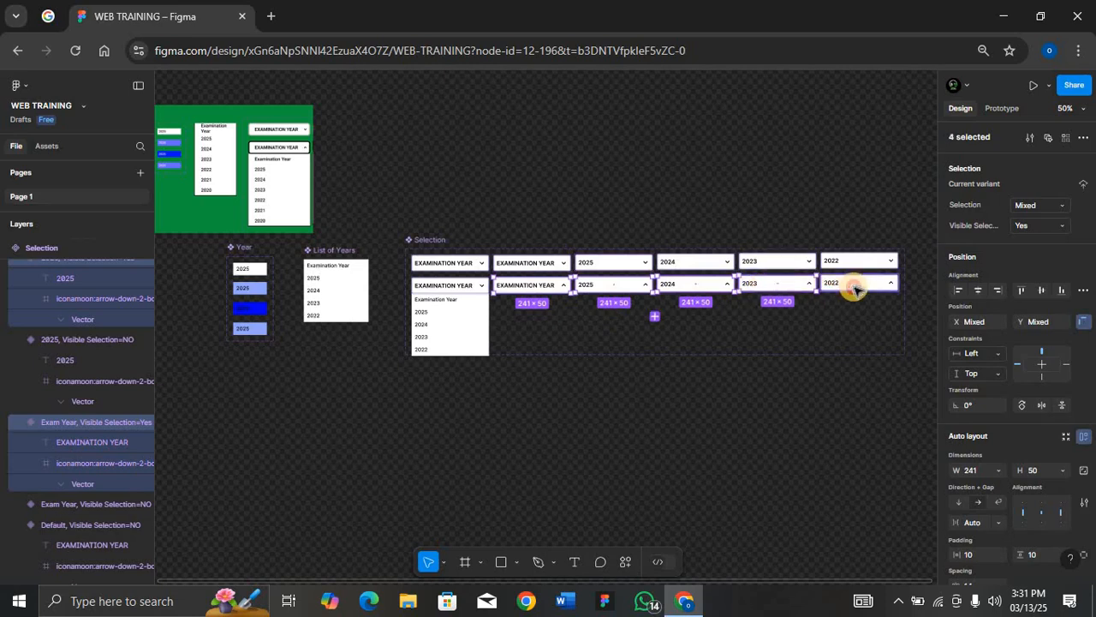
{"action": "left_click", "coordinate": [853, 288], "text": "shift"}
{"action": "key", "text": "ctrl+v"}
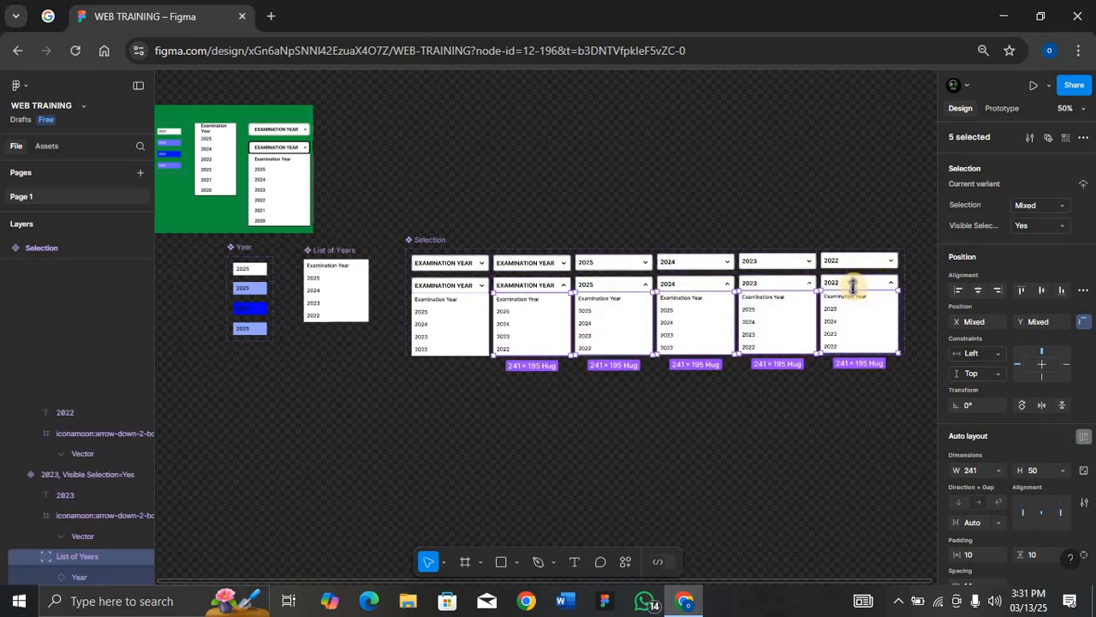
Set the matching list item in each open variant (Examination Year, 2025, 2024, 2023, 2022) to the Selected state
{"action": "left_click", "coordinate": [434, 237]}
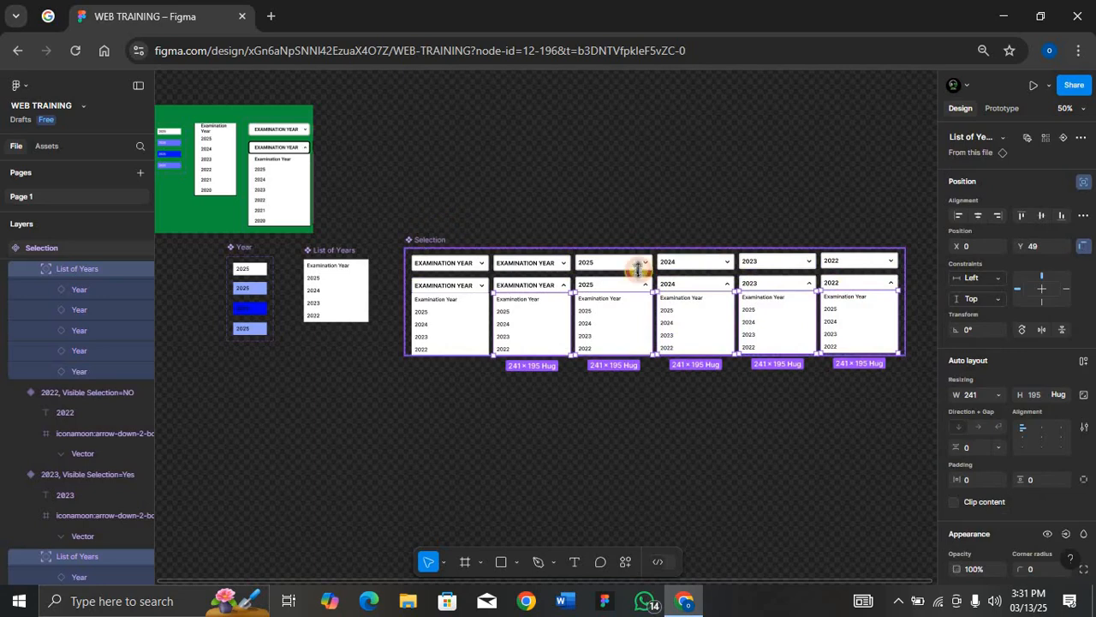
{"action": "left_click", "coordinate": [1067, 362]}
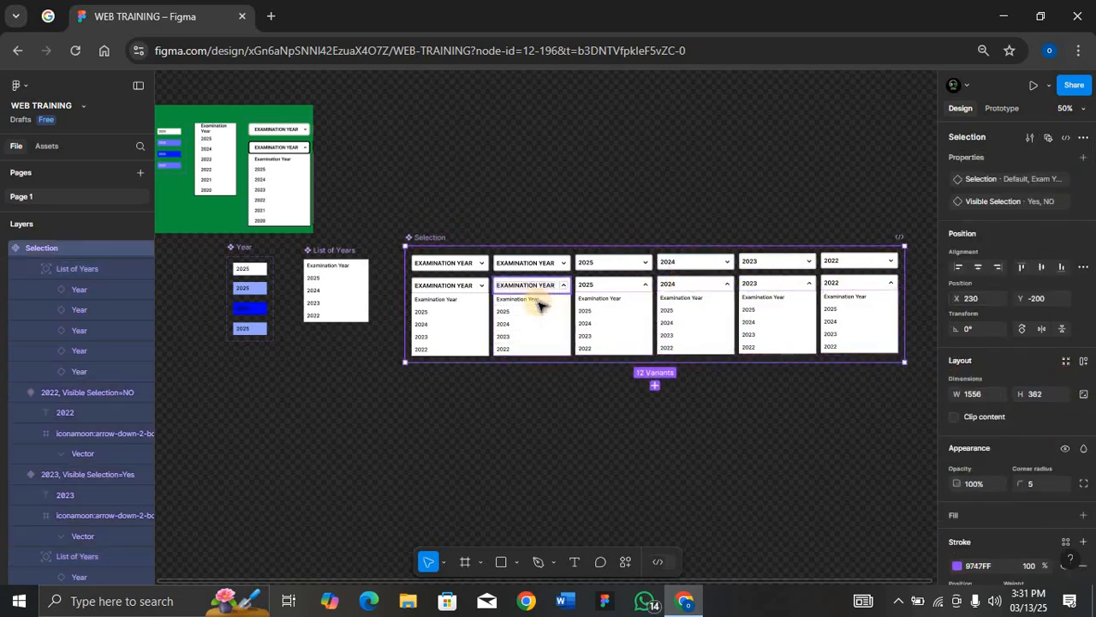
{"action": "double_click", "coordinate": [540, 305]}
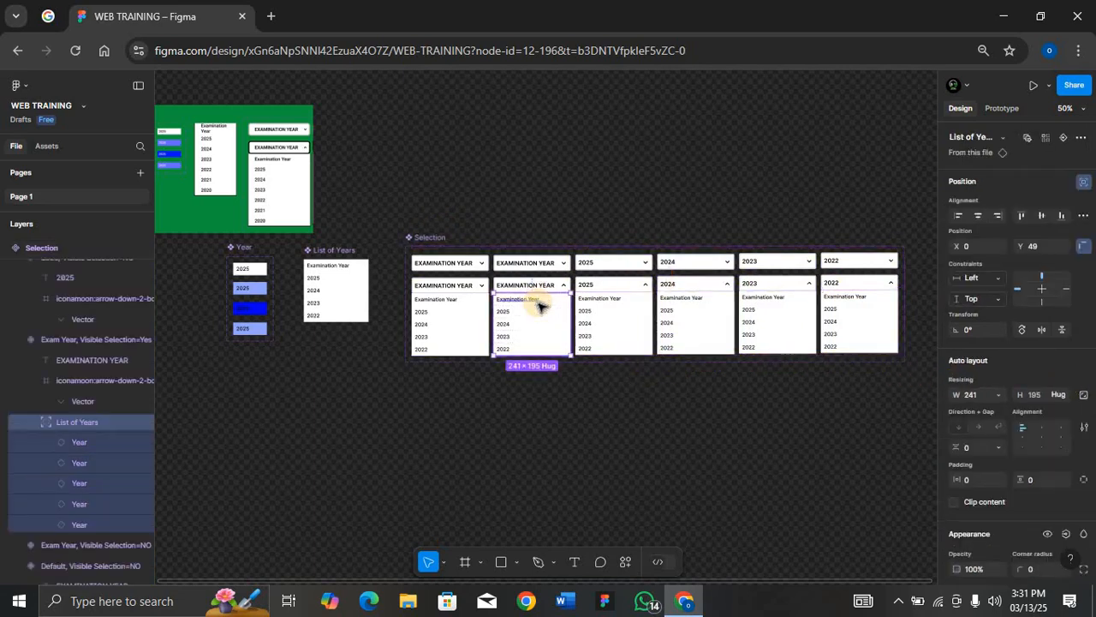
{"action": "scroll", "coordinate": [536, 301], "scroll_direction": "up", "scroll_amount": 5}
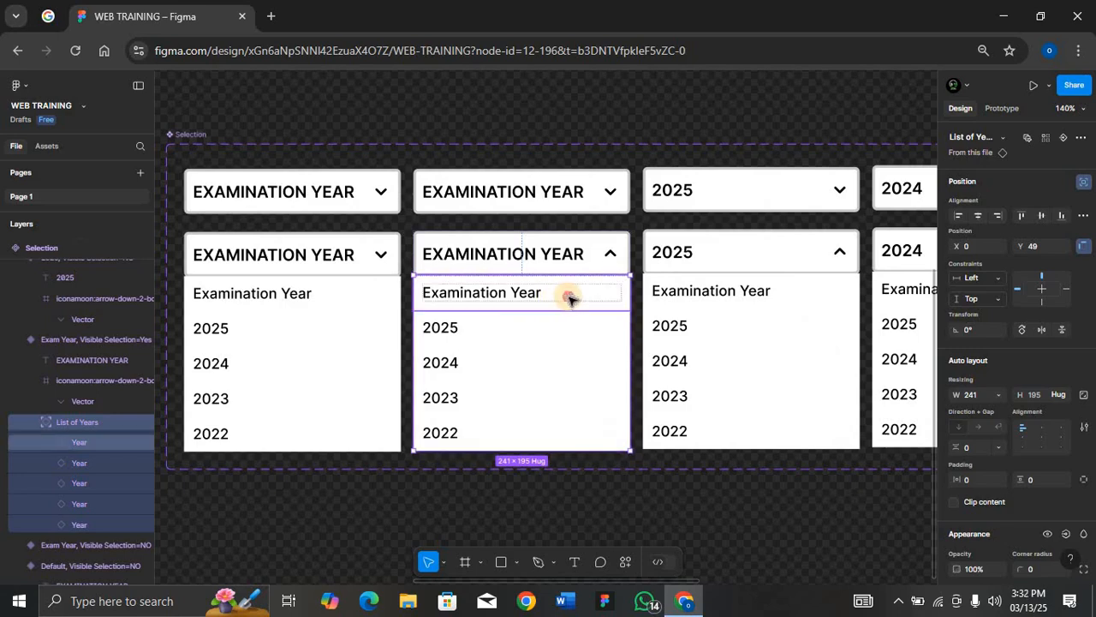
{"action": "double_click", "coordinate": [571, 298]}
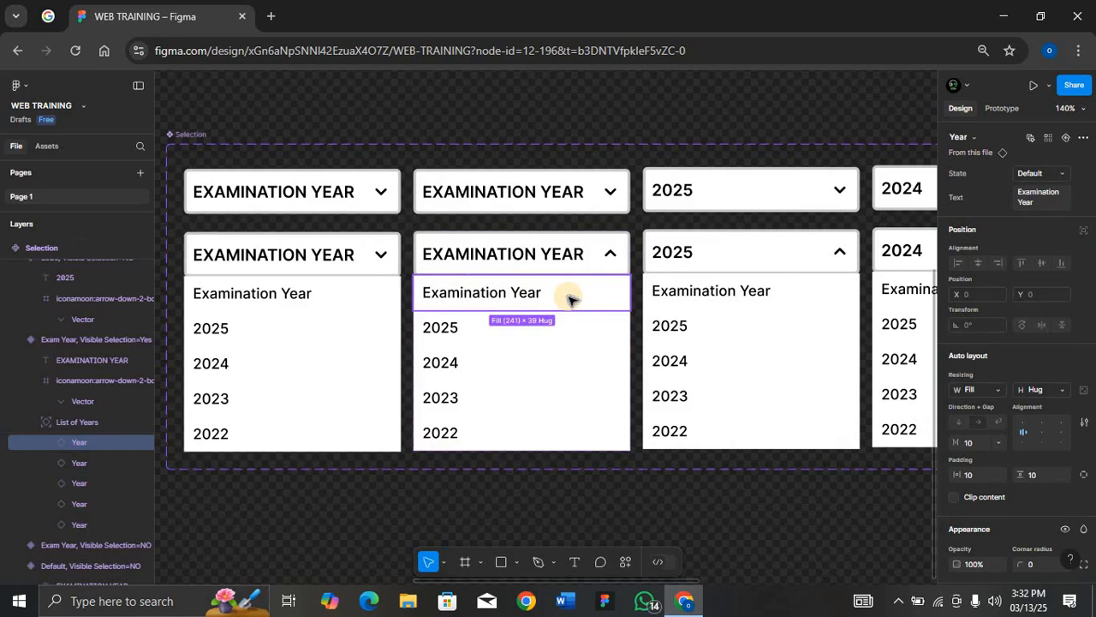
{"action": "scroll", "coordinate": [571, 298], "scroll_direction": "down", "scroll_amount": 5}
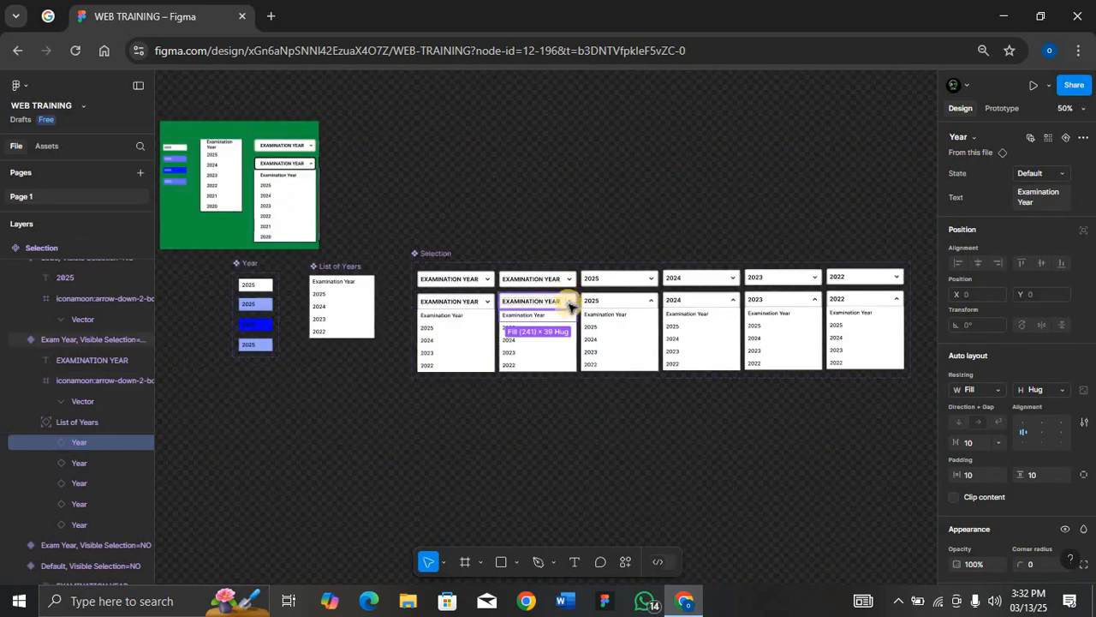
{"action": "left_click", "coordinate": [613, 332], "text": "shift"}
{"action": "left_click", "coordinate": [682, 339], "text": "shift"}
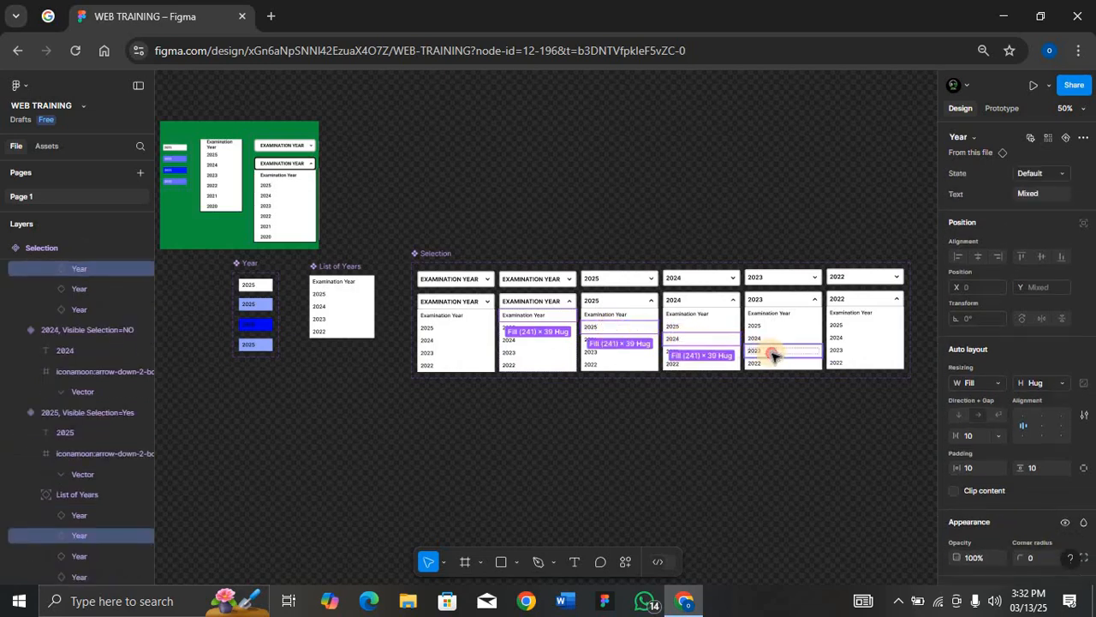
{"action": "left_click", "coordinate": [773, 353], "text": "shift"}
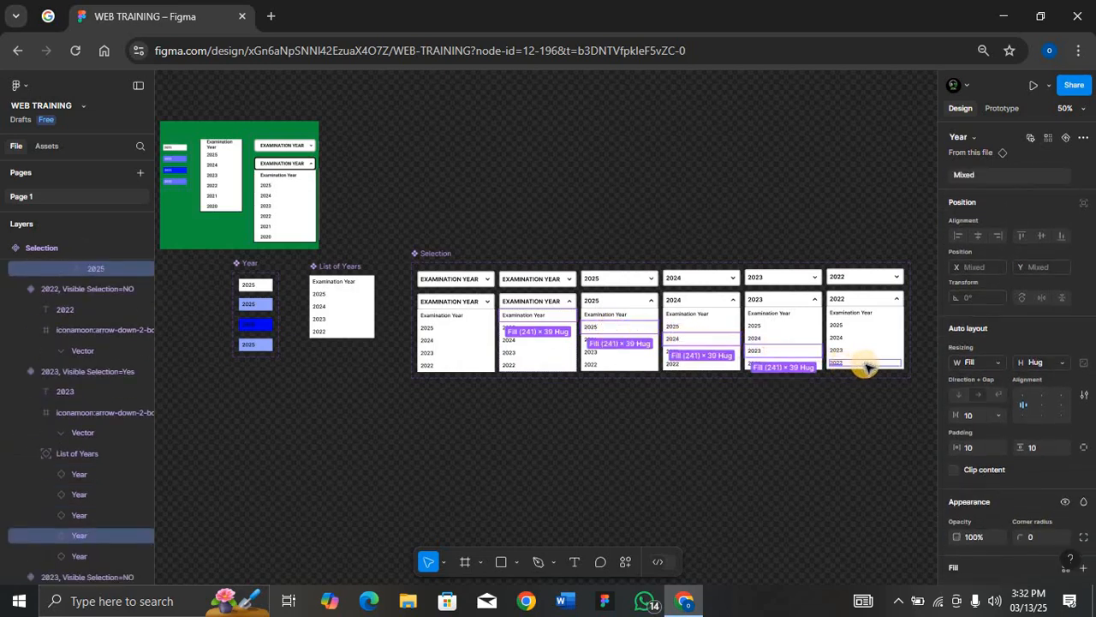
{"action": "left_click", "coordinate": [865, 363], "text": "shift"}
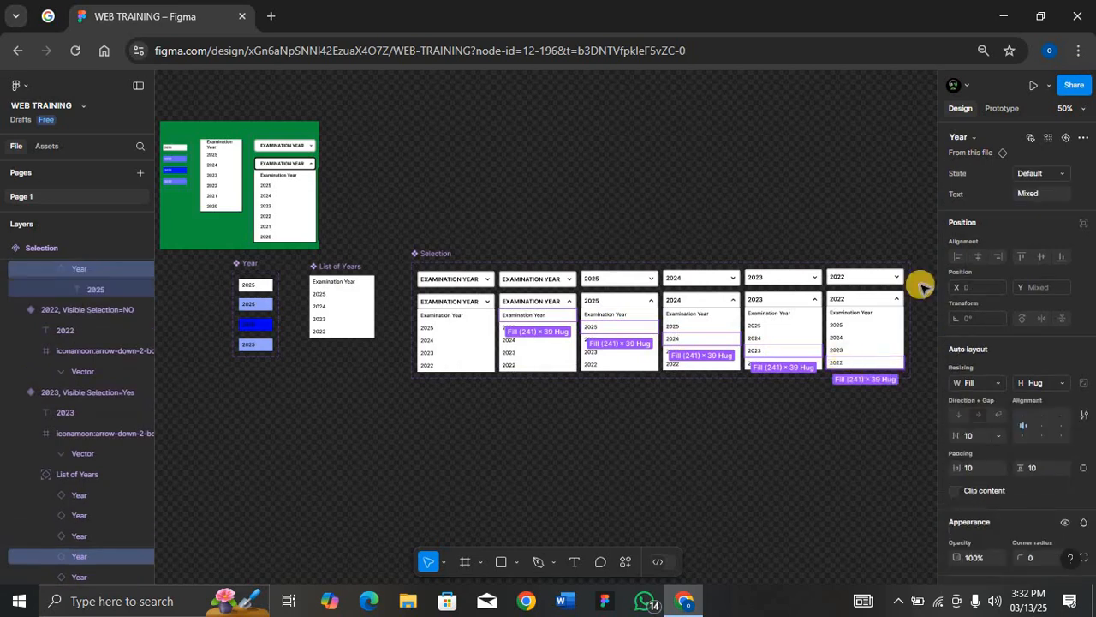
{"action": "left_click", "coordinate": [1066, 175]}
{"action": "left_click", "coordinate": [1030, 203]}
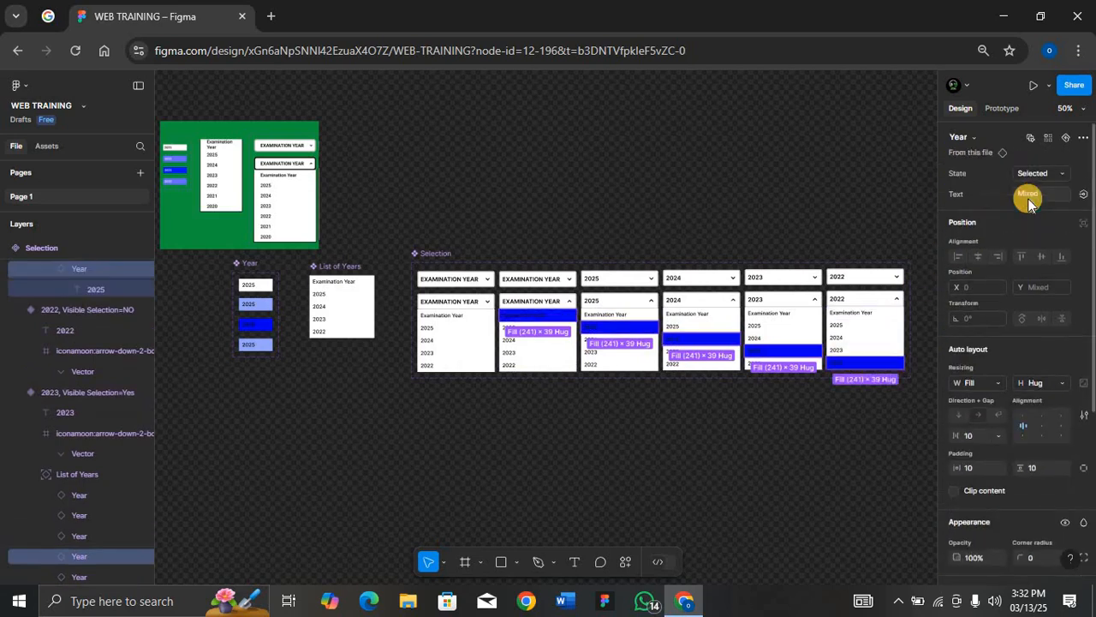
Place an instance of the Selection component from the assets on the canvas above the component set
{"action": "left_click", "coordinate": [650, 399]}
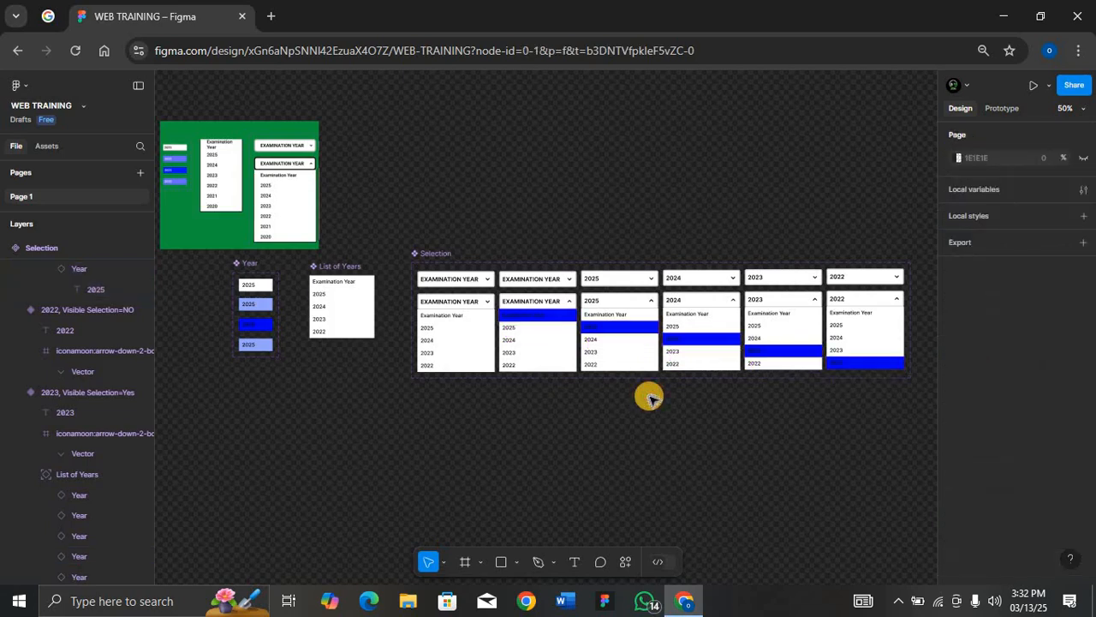
{"action": "left_click", "coordinate": [435, 253]}
{"action": "key", "text": "shift+2"}
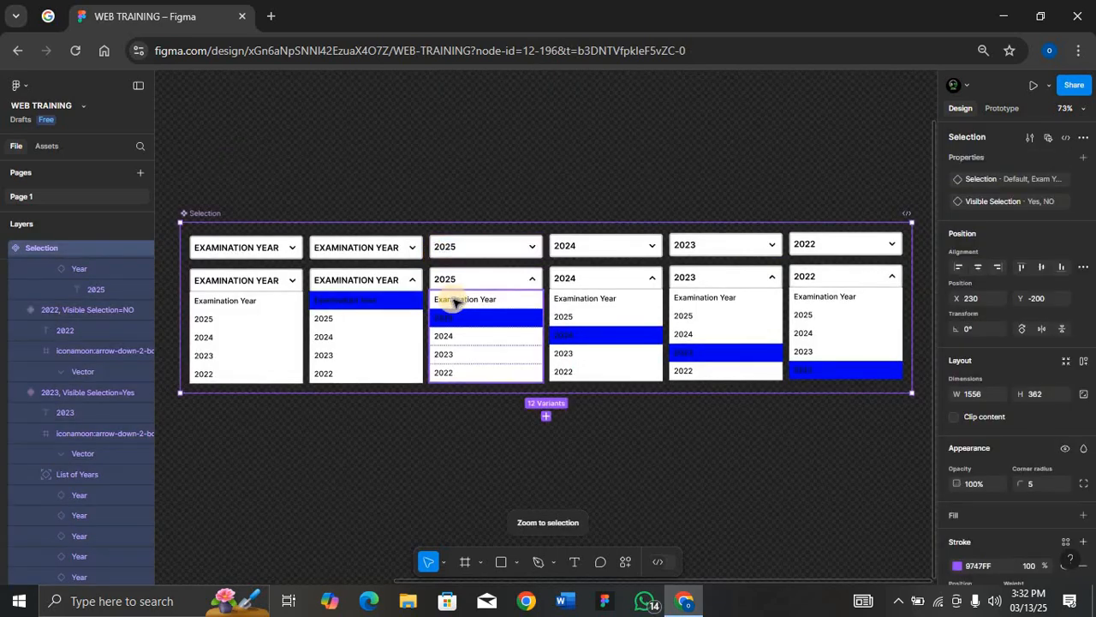
{"action": "left_click", "coordinate": [47, 147]}
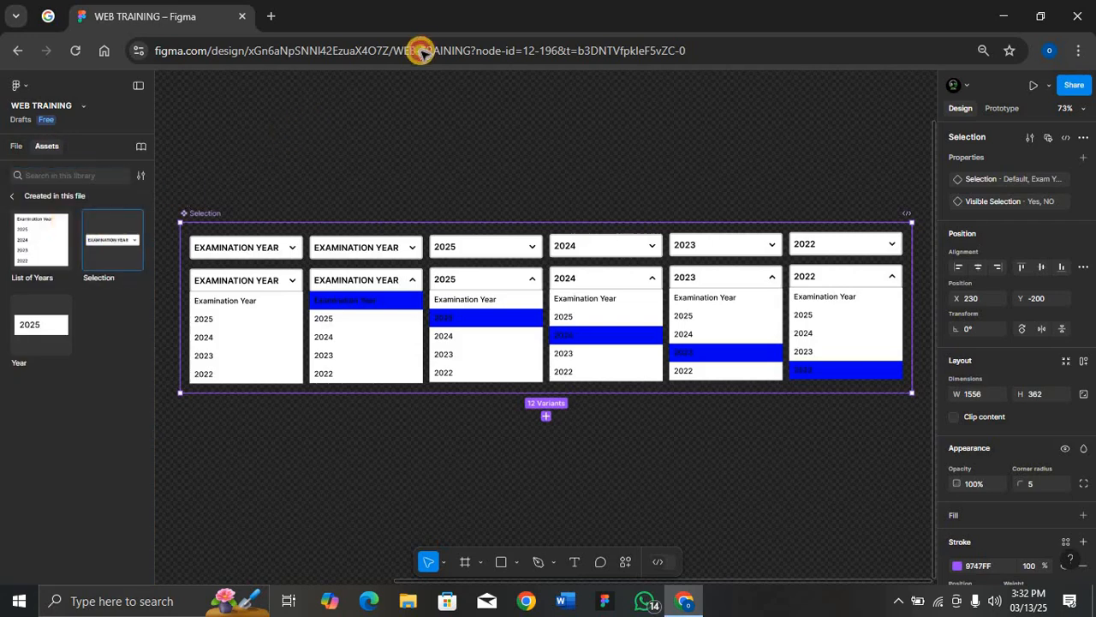
{"action": "left_click_drag", "start_coordinate": [439, 68], "coordinate": [493, 92]}
{"action": "scroll", "coordinate": [494, 94], "scroll_direction": "up", "scroll_amount": 3}
{"action": "left_click_drag", "start_coordinate": [507, 311], "coordinate": [487, 221]}
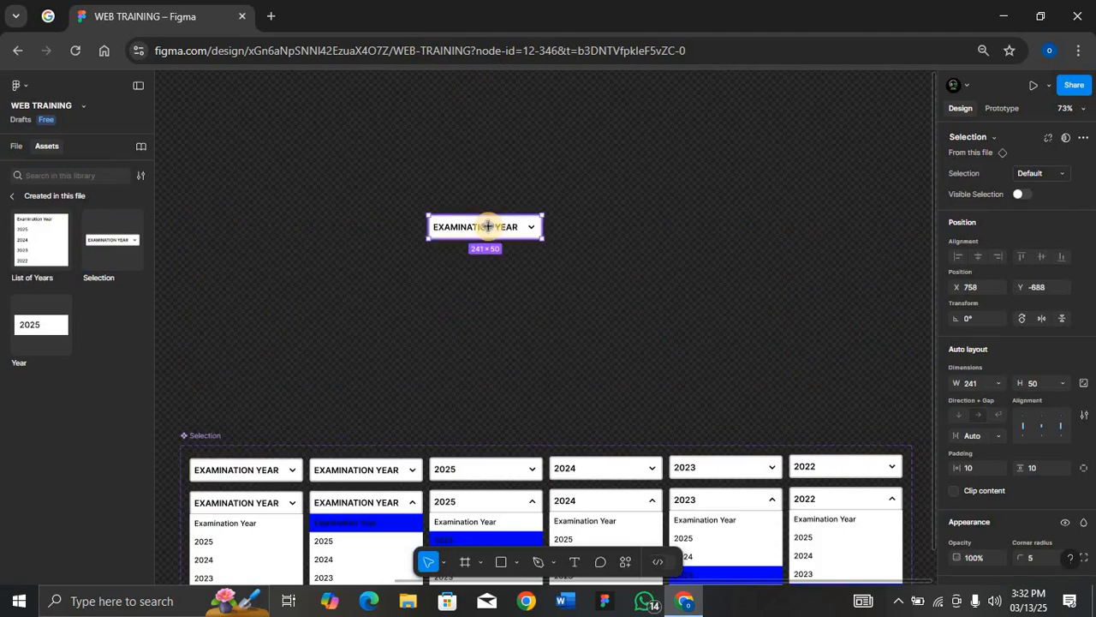
Draw a frame about 648 × 463 around the instance and give it a green fill of 09B239
{"action": "key", "text": "f"}
{"action": "left_click_drag", "start_coordinate": [402, 196], "coordinate": [707, 413]}
{"action": "left_click", "coordinate": [958, 471]}
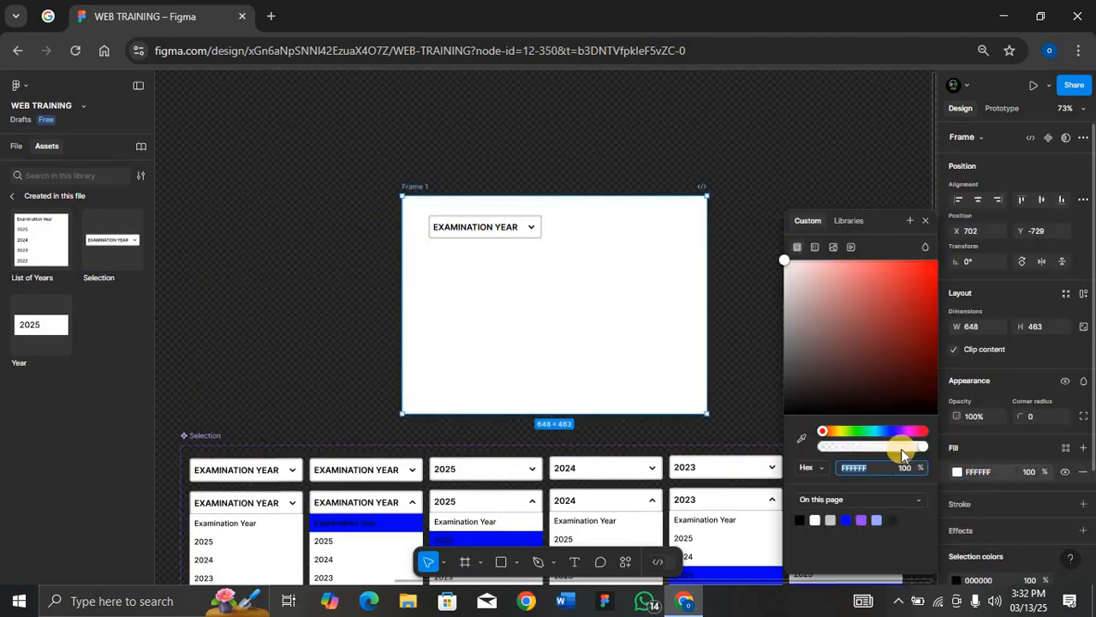
{"action": "left_click", "coordinate": [865, 431]}
{"action": "left_click", "coordinate": [930, 307]}
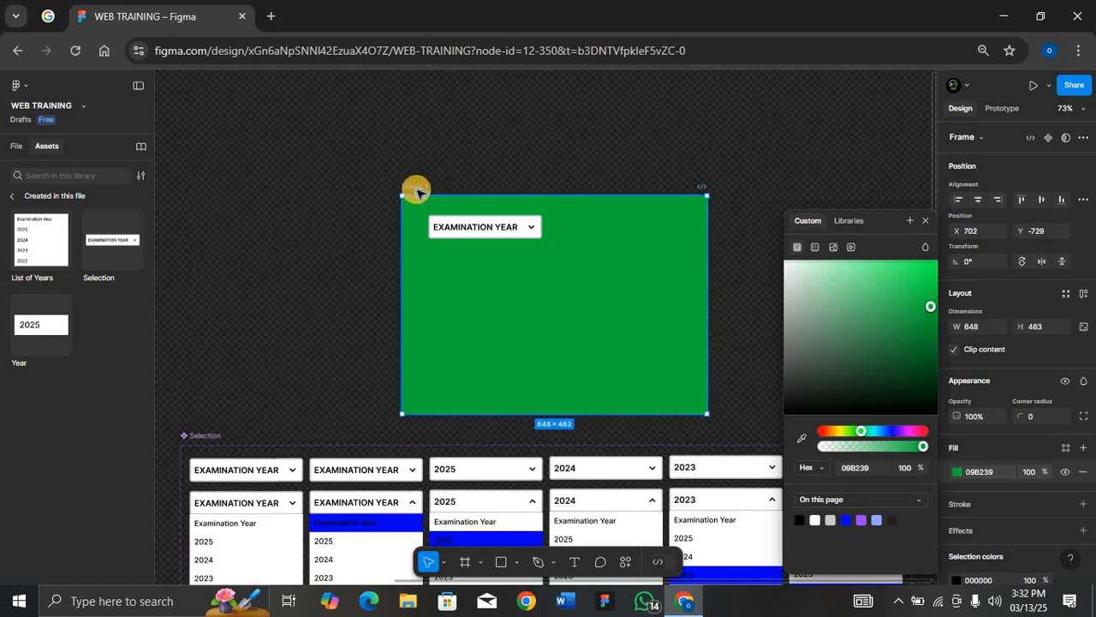
Preview the frame and test opening the dropdown and choosing each year from the list
{"action": "key", "text": "shift+space"}
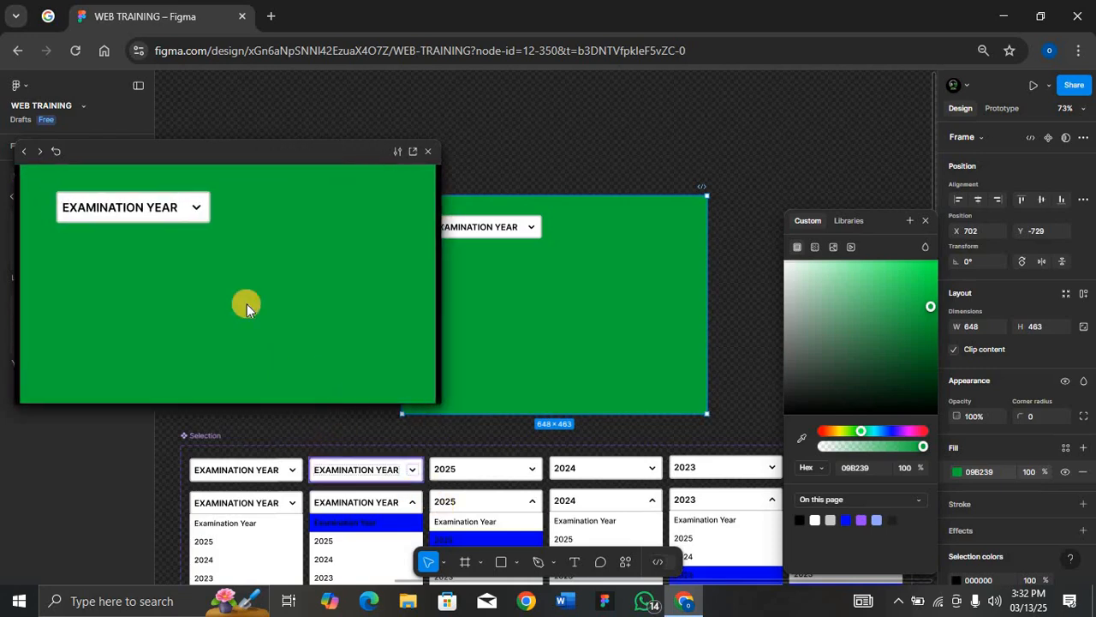
{"action": "left_click", "coordinate": [195, 210]}
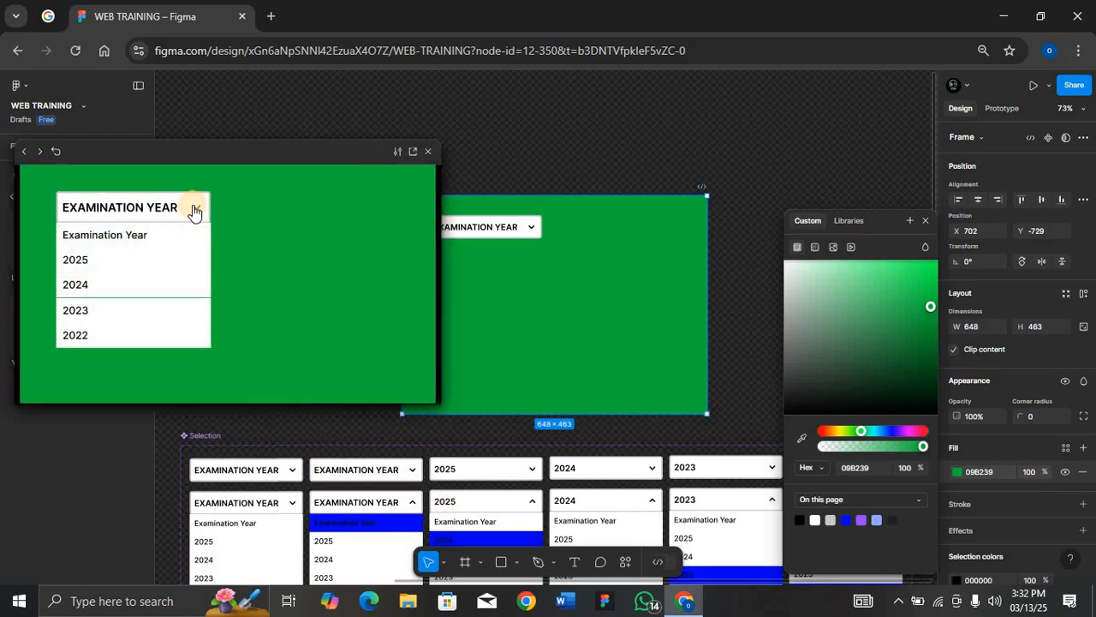
{"action": "left_click", "coordinate": [192, 208]}
{"action": "left_click", "coordinate": [195, 209]}
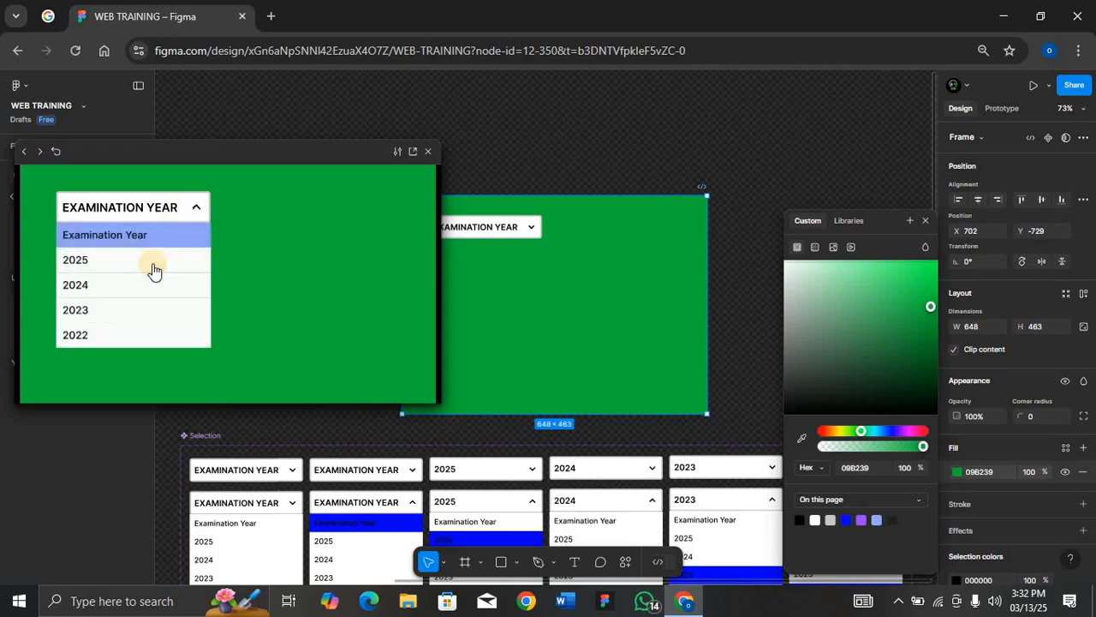
{"action": "left_click", "coordinate": [152, 263]}
{"action": "left_click", "coordinate": [167, 210]}
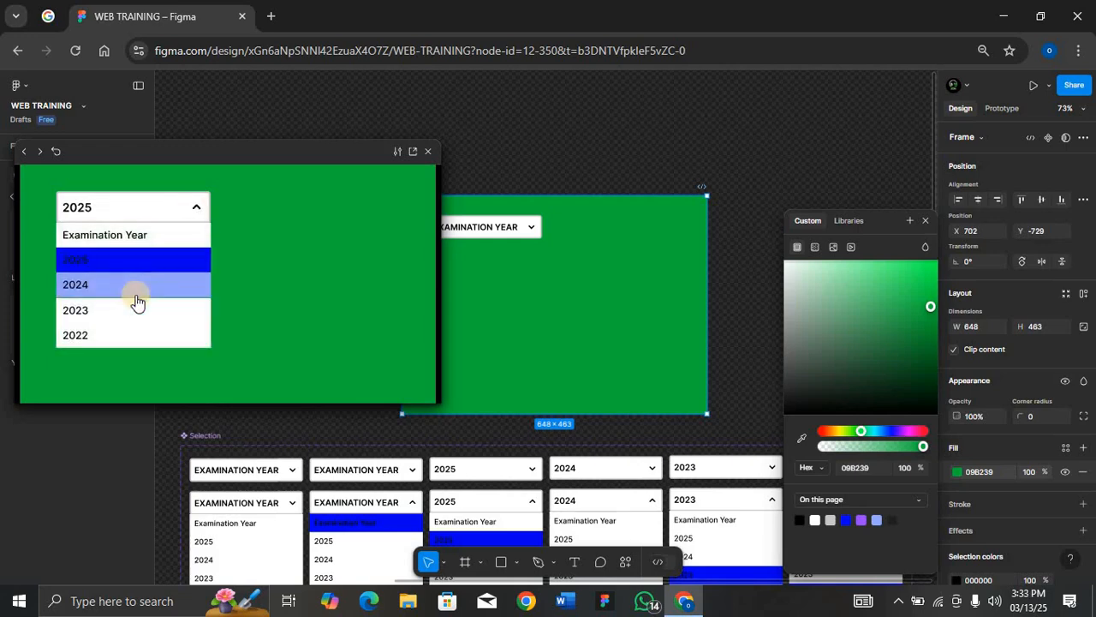
{"action": "left_click", "coordinate": [141, 294]}
{"action": "left_click", "coordinate": [195, 209]}
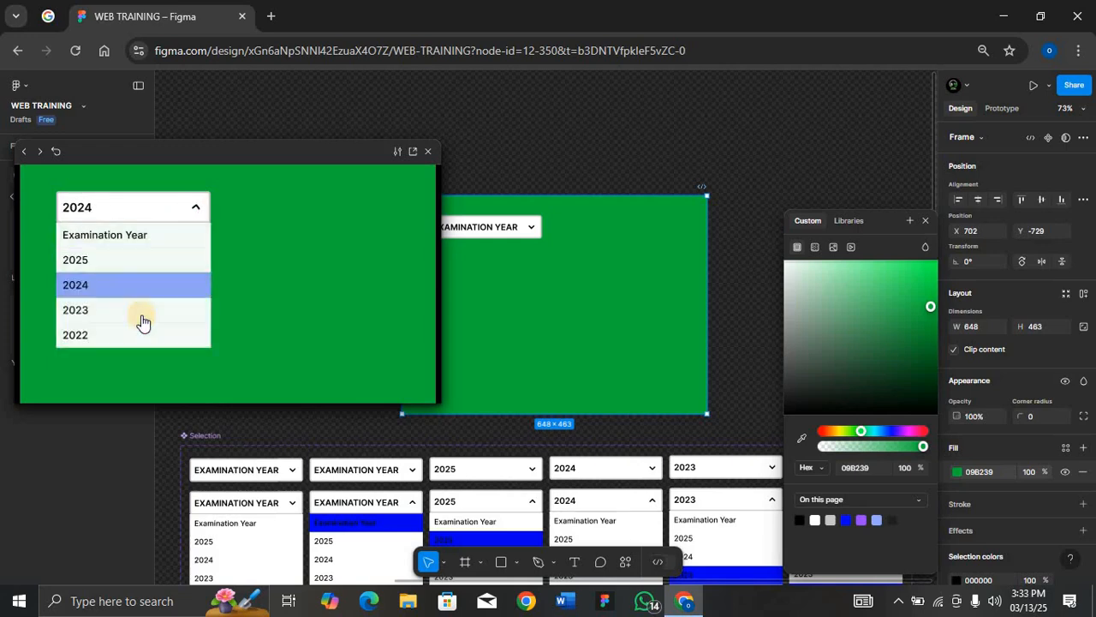
{"action": "left_click", "coordinate": [150, 310]}
{"action": "left_click", "coordinate": [195, 209]}
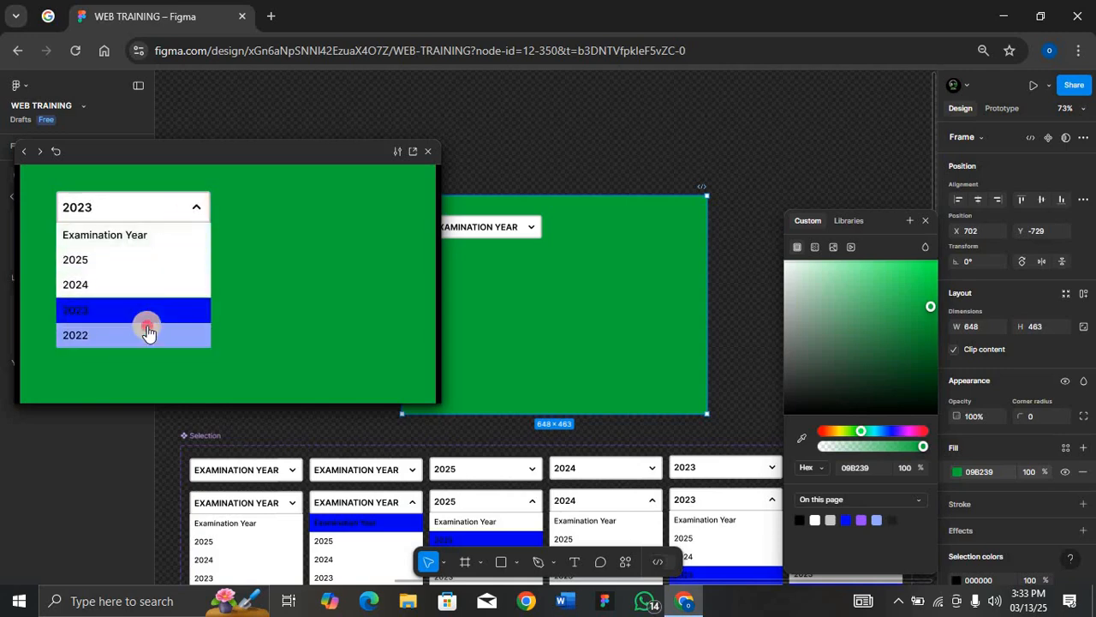
{"action": "left_click", "coordinate": [151, 332]}
{"action": "left_click", "coordinate": [181, 207]}
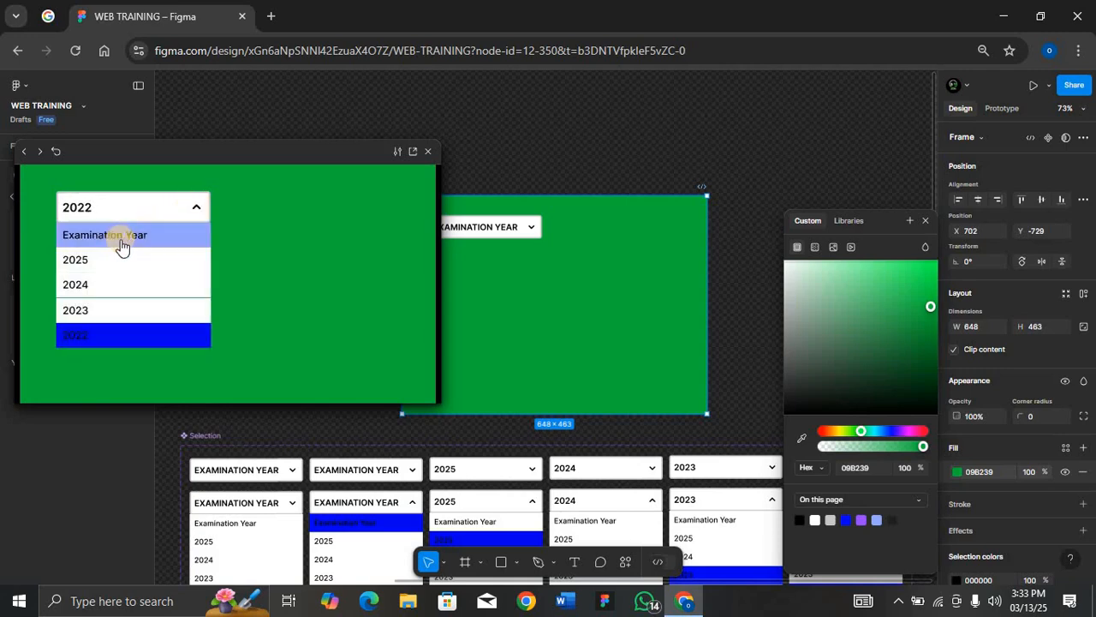
{"action": "left_click", "coordinate": [120, 244]}
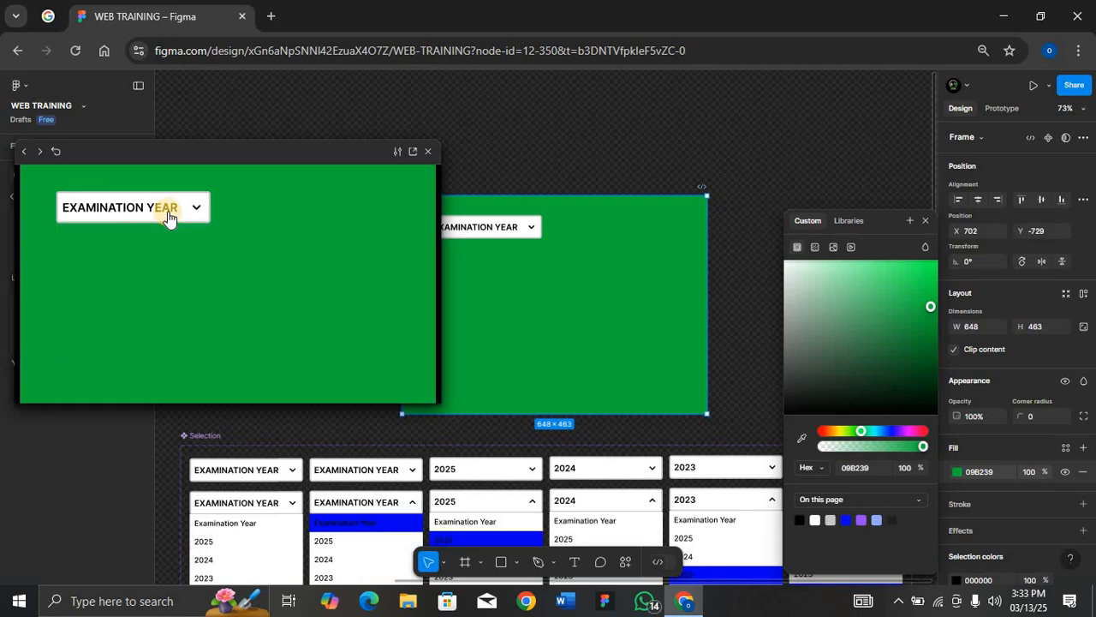
{"action": "left_click", "coordinate": [435, 153]}
Set the Examination Year text in the List of Years component to uppercase
{"action": "key", "text": "ctrl+minus"}
{"action": "key", "text": "ctrl+minus"}
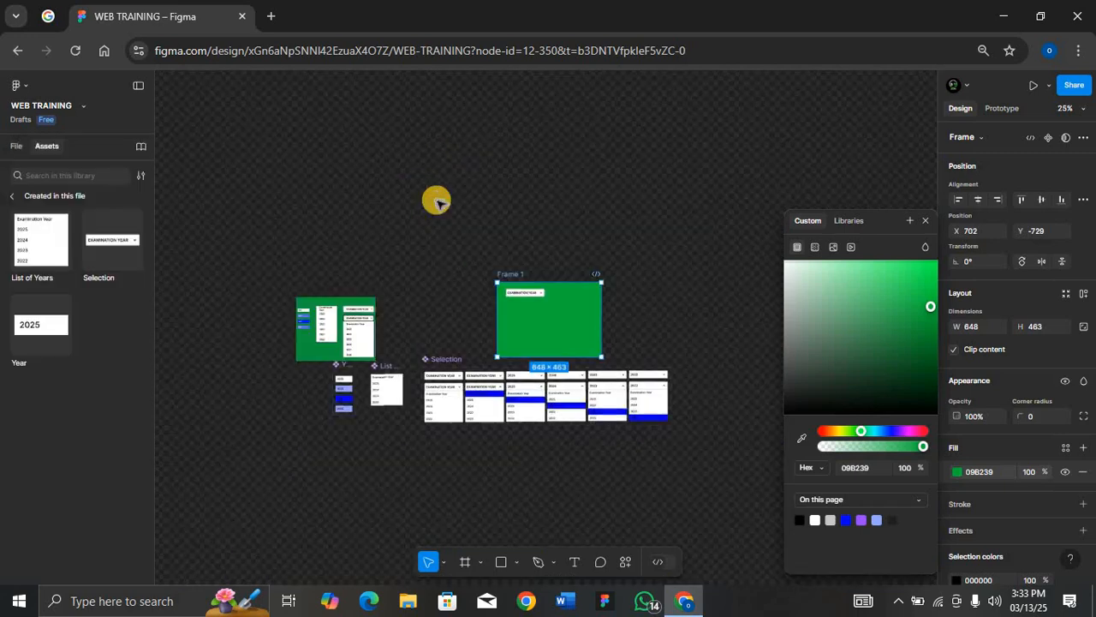
{"action": "left_click", "coordinate": [380, 374]}
{"action": "key", "text": "shift+2"}
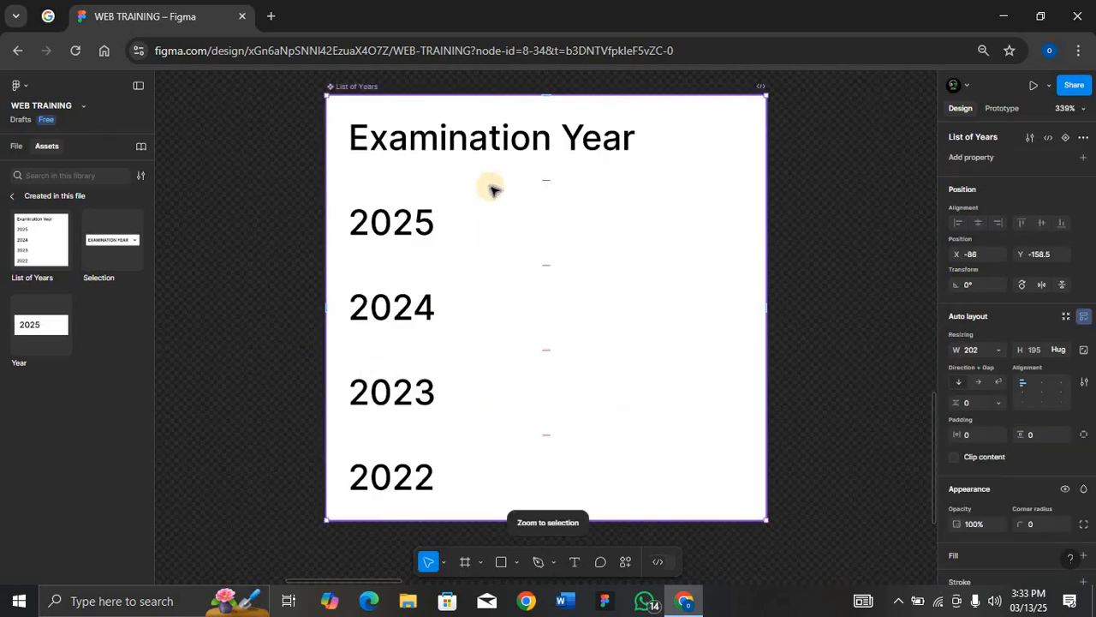
{"action": "key", "text": "shift+0"}
{"action": "scroll", "coordinate": [491, 187], "scroll_direction": "right", "scroll_amount": 5}
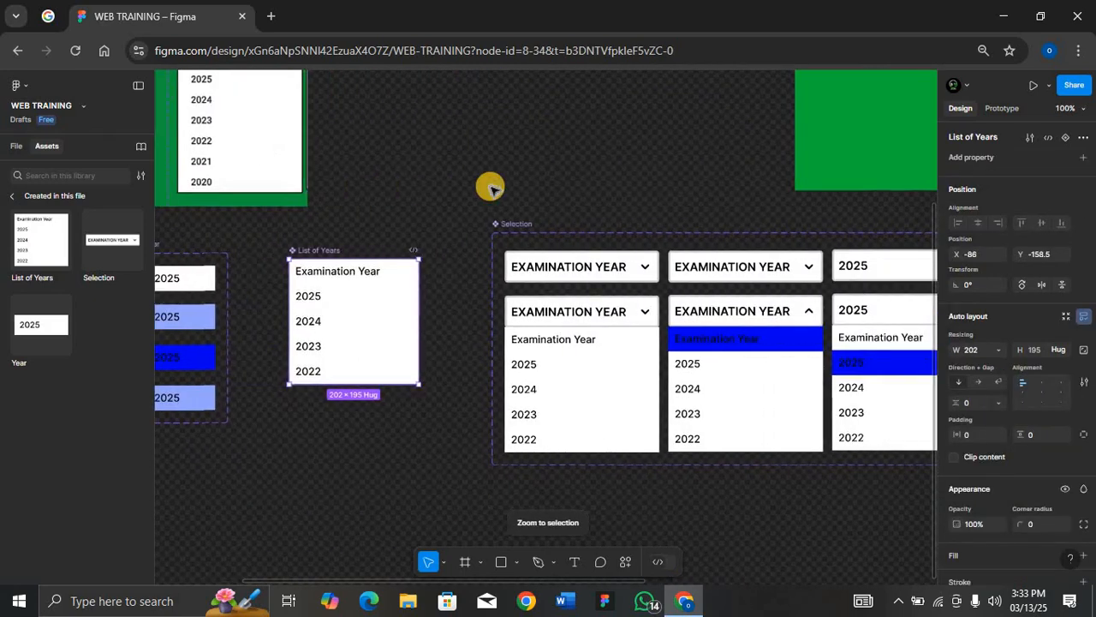
{"action": "double_click", "coordinate": [347, 279]}
{"action": "double_click", "coordinate": [372, 270]}
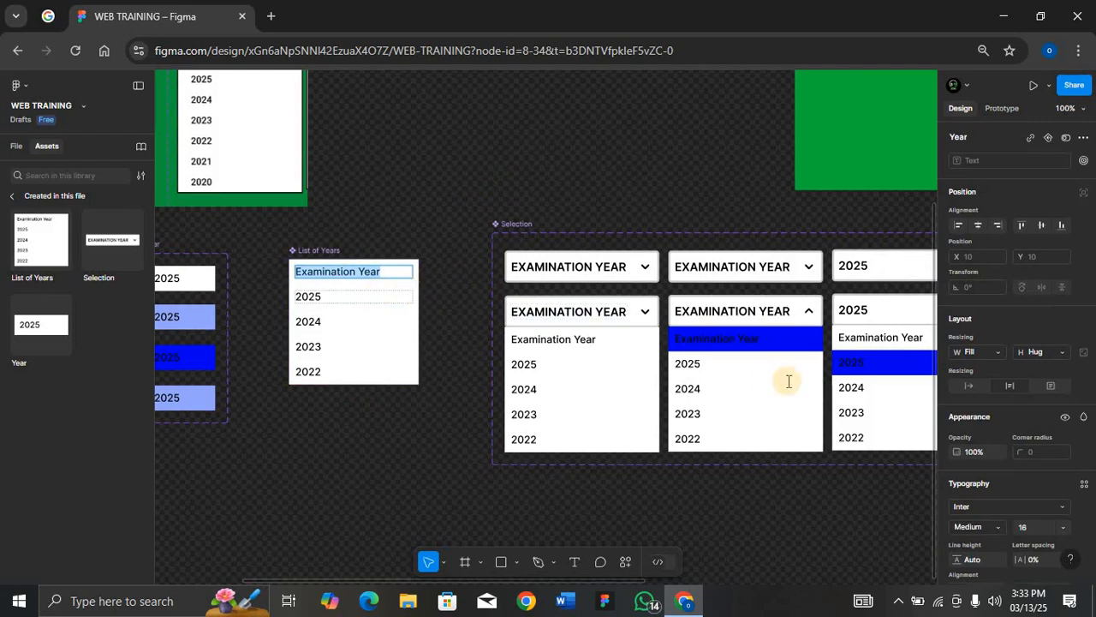
{"action": "scroll", "coordinate": [961, 505], "scroll_direction": "down", "scroll_amount": 1}
{"action": "scroll", "coordinate": [961, 508], "scroll_direction": "down", "scroll_amount": 2}
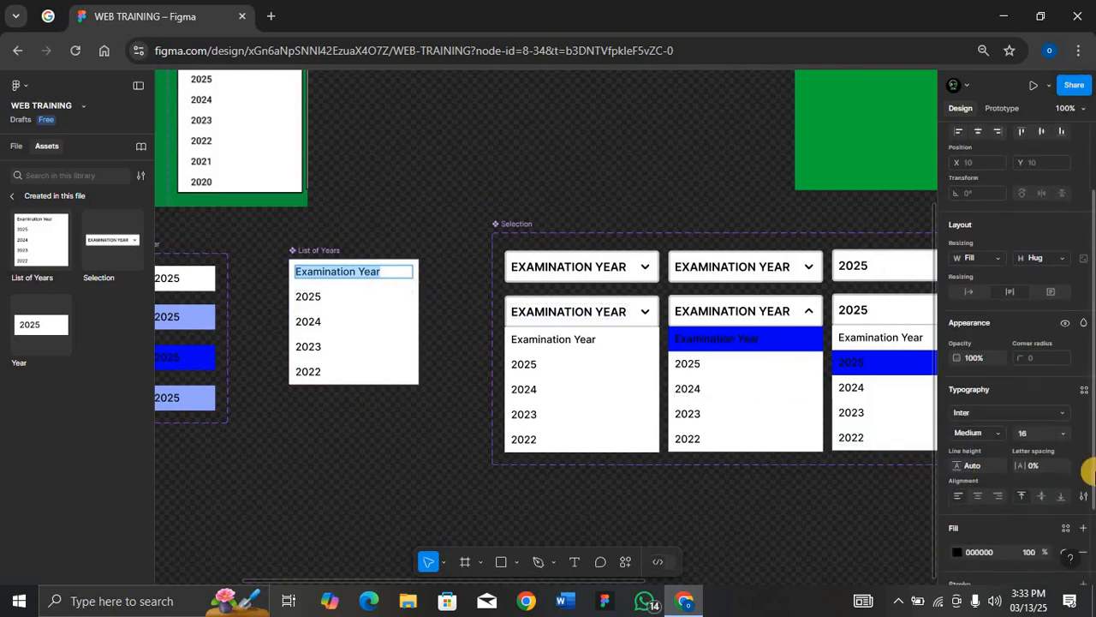
{"action": "left_click", "coordinate": [1083, 497]}
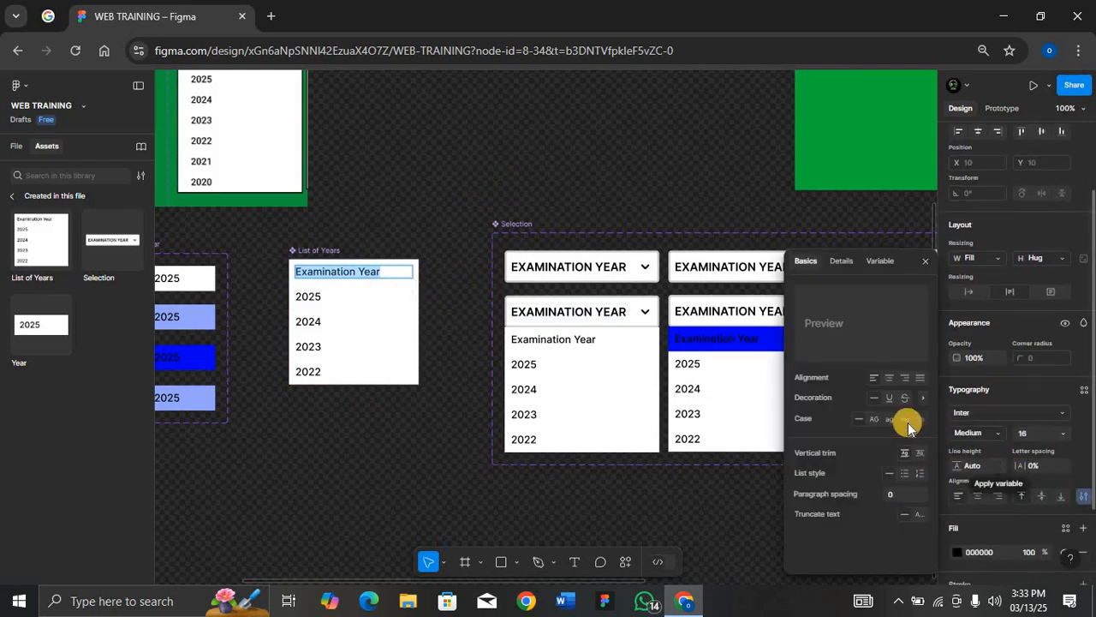
{"action": "left_click", "coordinate": [876, 421]}
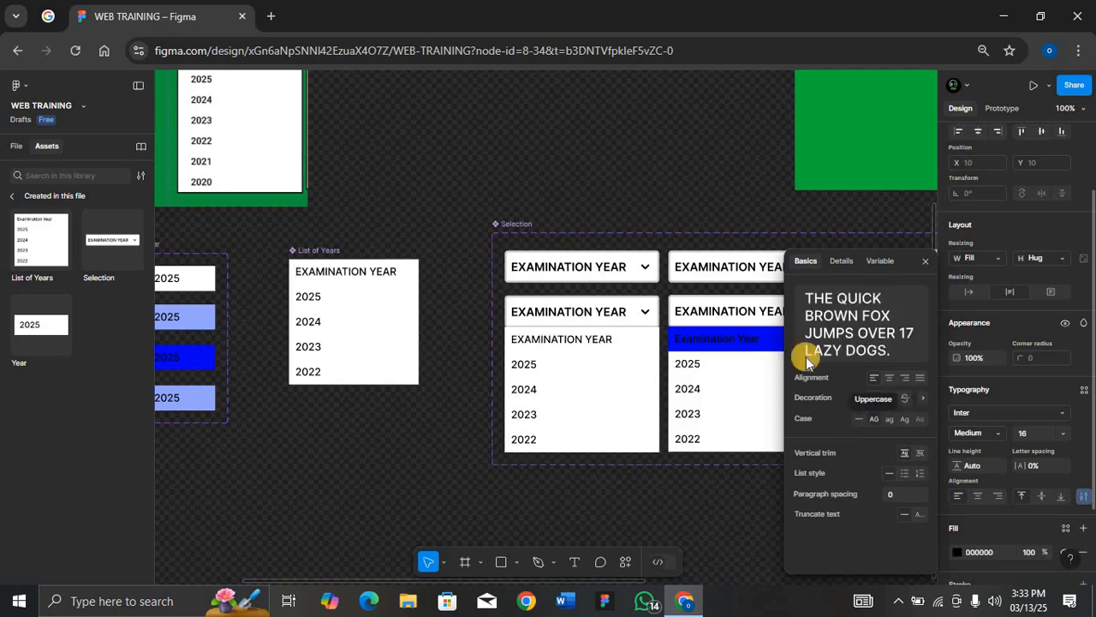
Preview the frame again and test selecting Examination Year and each year in the dropdown
{"action": "scroll", "coordinate": [595, 355], "scroll_direction": "right", "scroll_amount": 10}
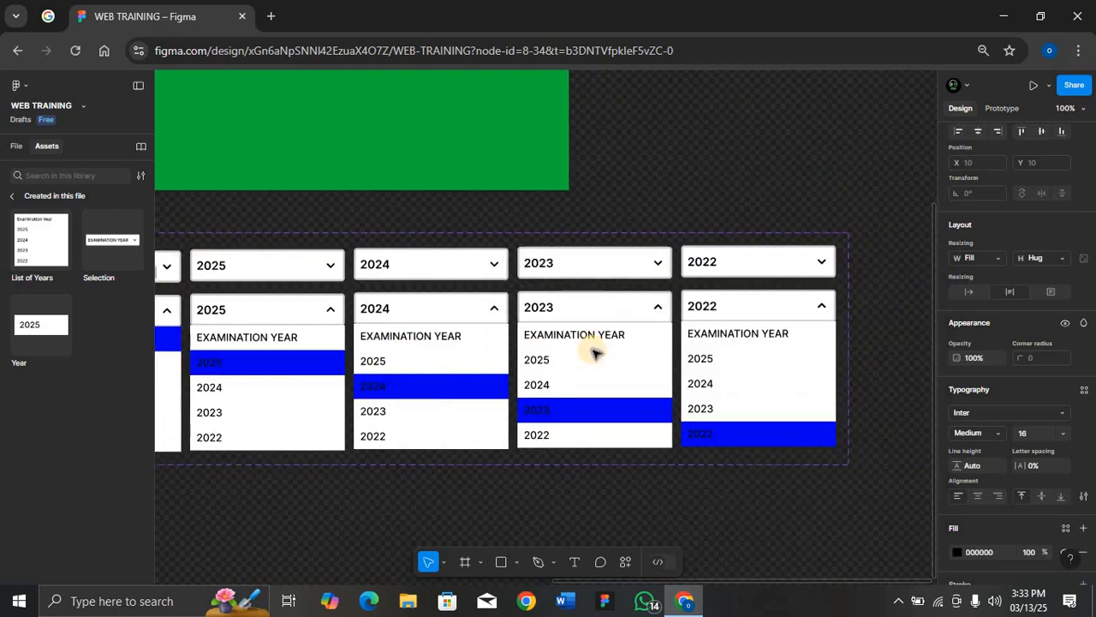
{"action": "scroll", "coordinate": [597, 353], "scroll_direction": "right", "scroll_amount": 2}
{"action": "scroll", "coordinate": [524, 366], "scroll_direction": "up", "scroll_amount": 3}
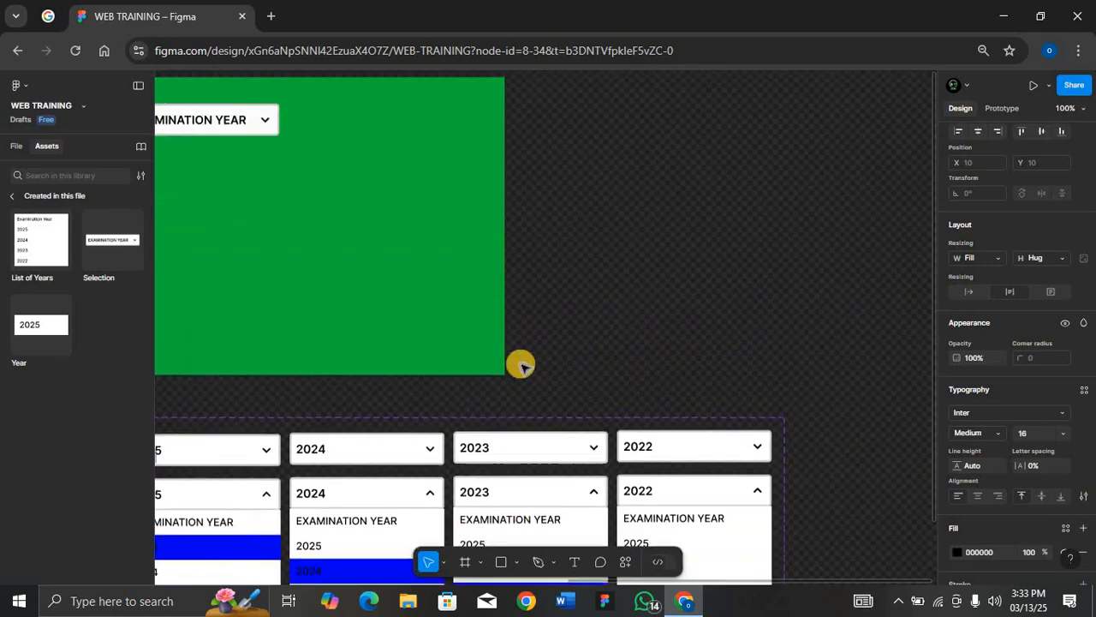
{"action": "scroll", "coordinate": [524, 367], "scroll_direction": "left", "scroll_amount": 2}
{"action": "scroll", "coordinate": [522, 364], "scroll_direction": "down", "scroll_amount": 1}
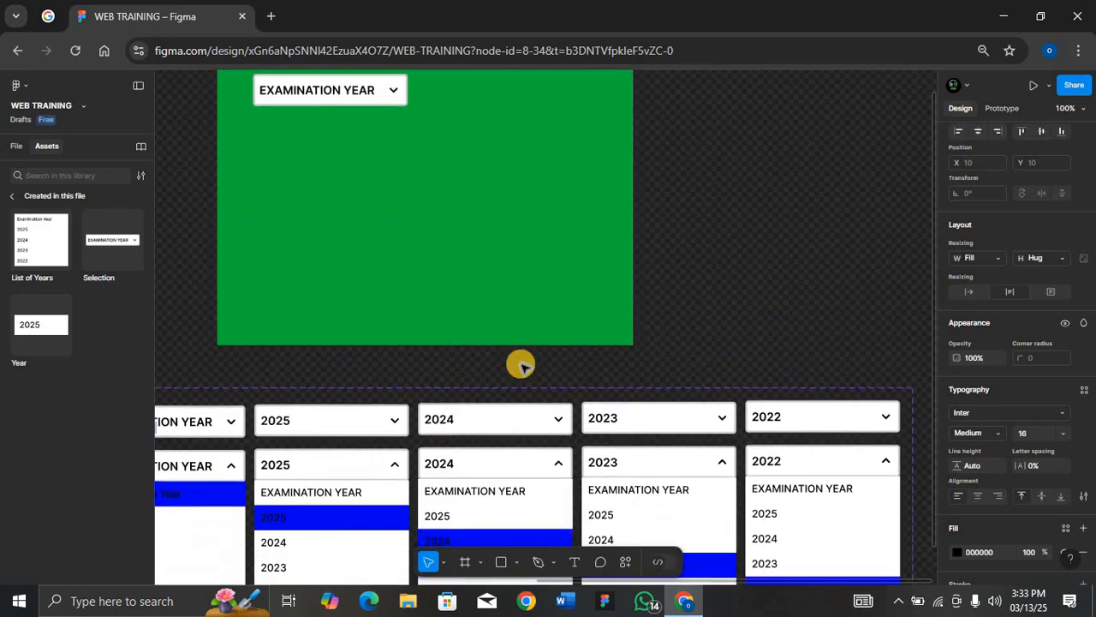
{"action": "scroll", "coordinate": [519, 362], "scroll_direction": "up", "scroll_amount": 2}
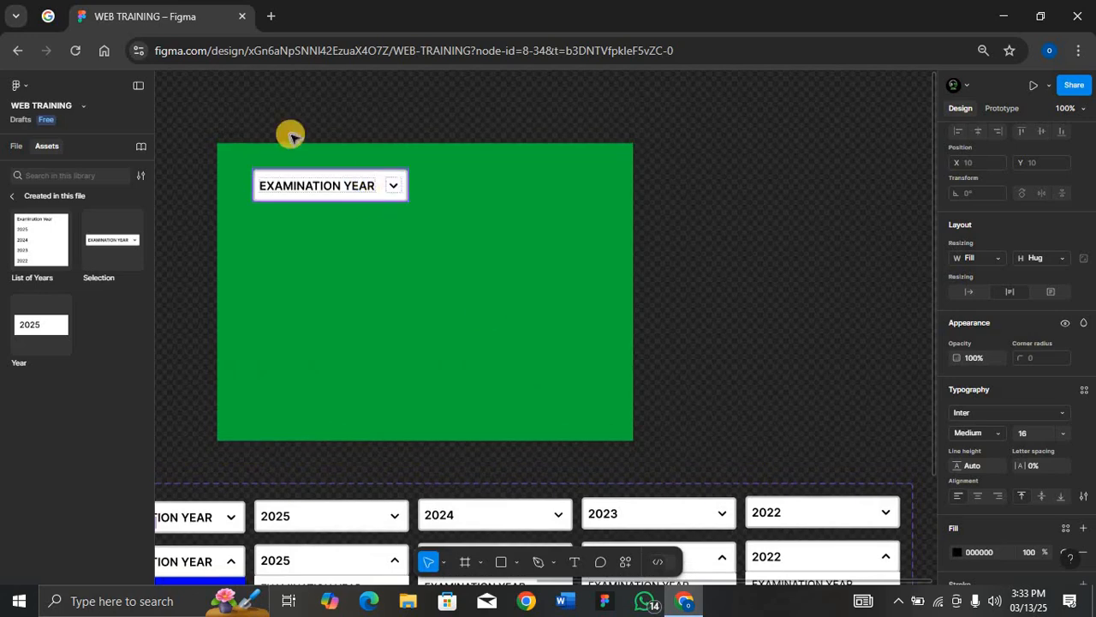
{"action": "left_click", "coordinate": [228, 135]}
{"action": "key", "text": "shift+space"}
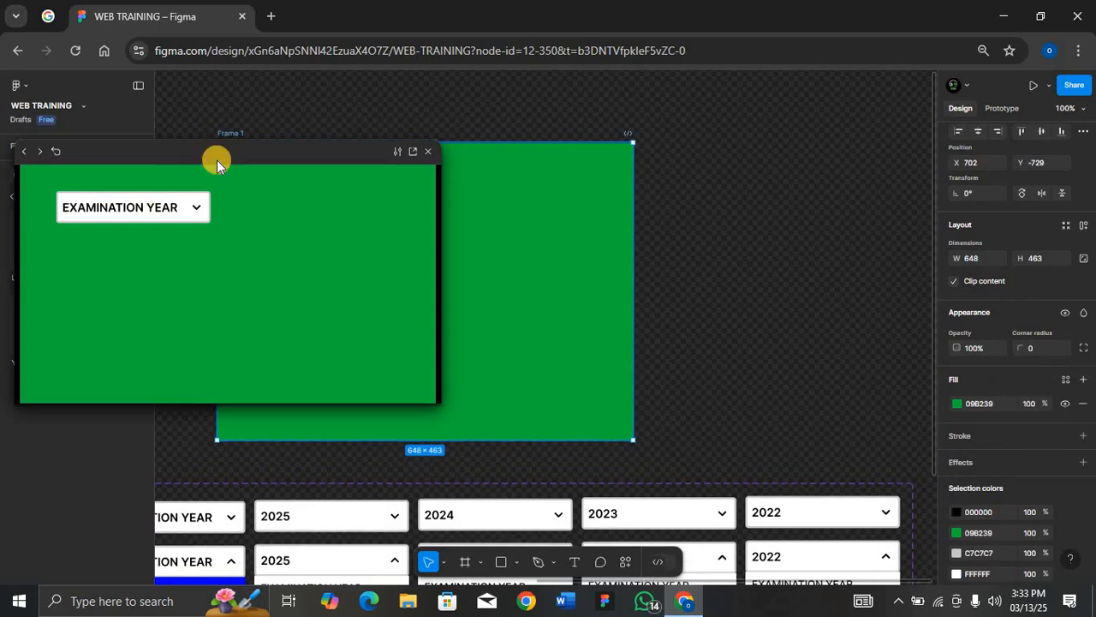
{"action": "left_click", "coordinate": [196, 211]}
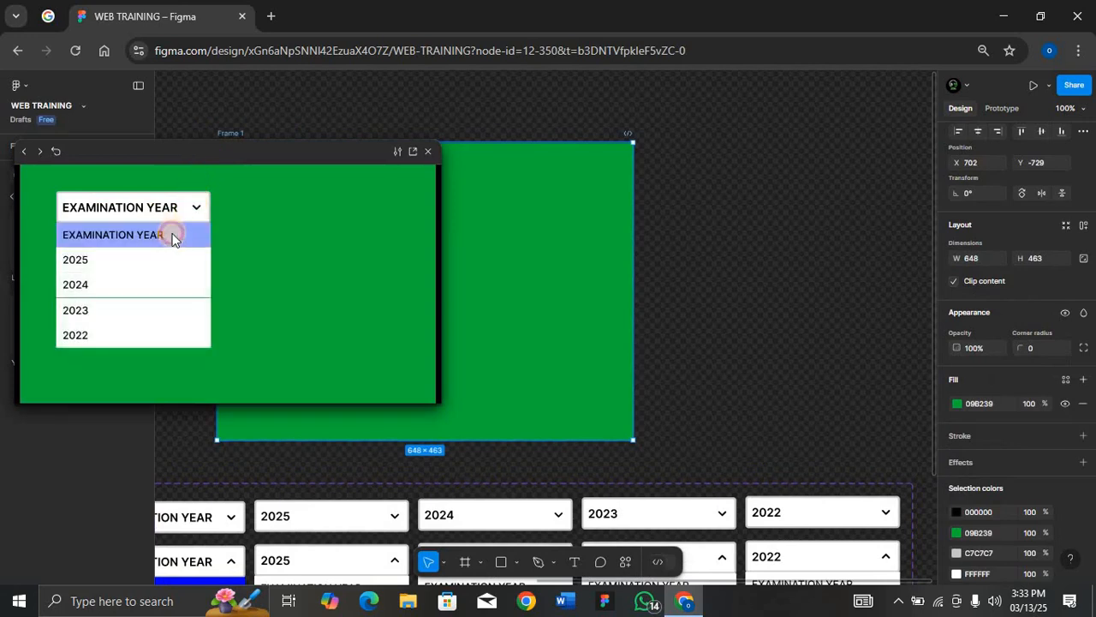
{"action": "left_click", "coordinate": [196, 233]}
{"action": "left_click", "coordinate": [196, 211]}
{"action": "left_click", "coordinate": [162, 260]}
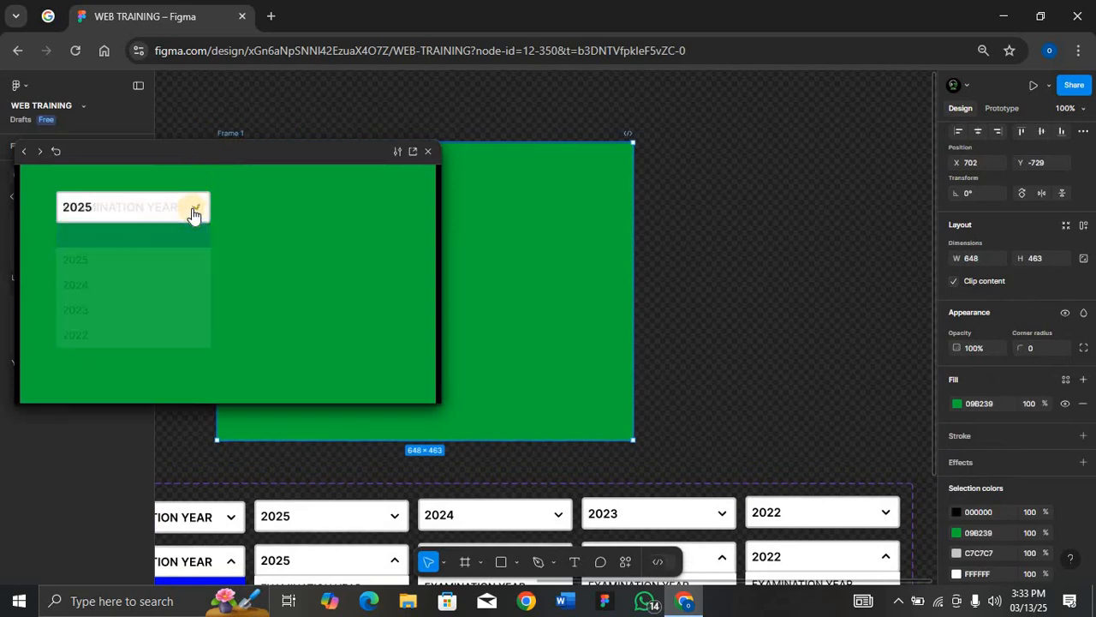
{"action": "left_click", "coordinate": [191, 211]}
{"action": "left_click", "coordinate": [162, 284]}
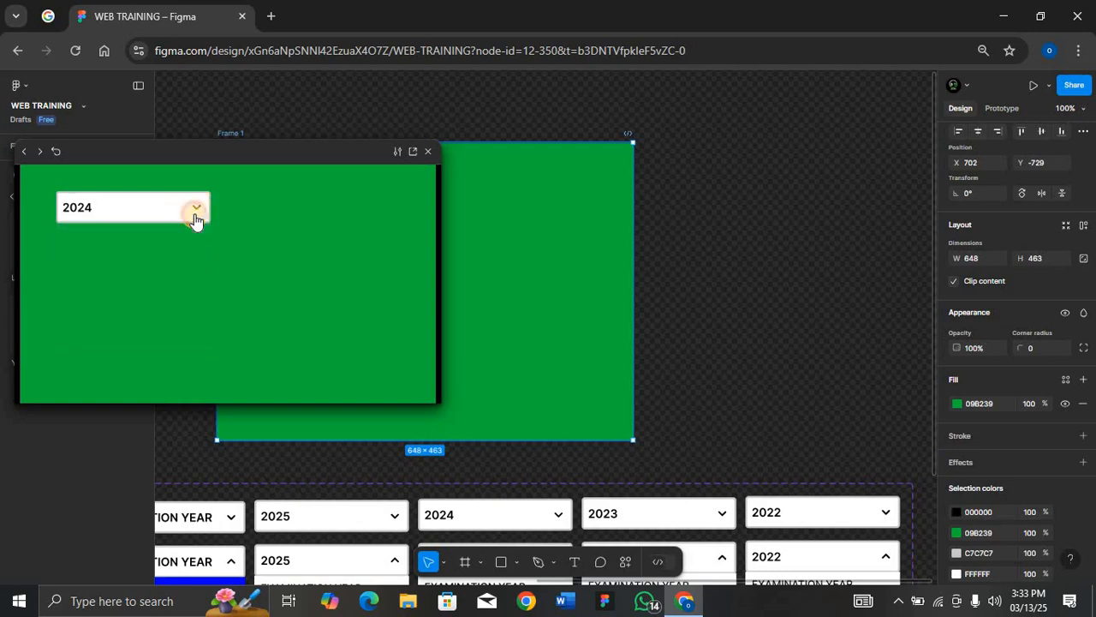
{"action": "left_click", "coordinate": [196, 211]}
{"action": "left_click", "coordinate": [162, 310]}
{"action": "left_click", "coordinate": [196, 211]}
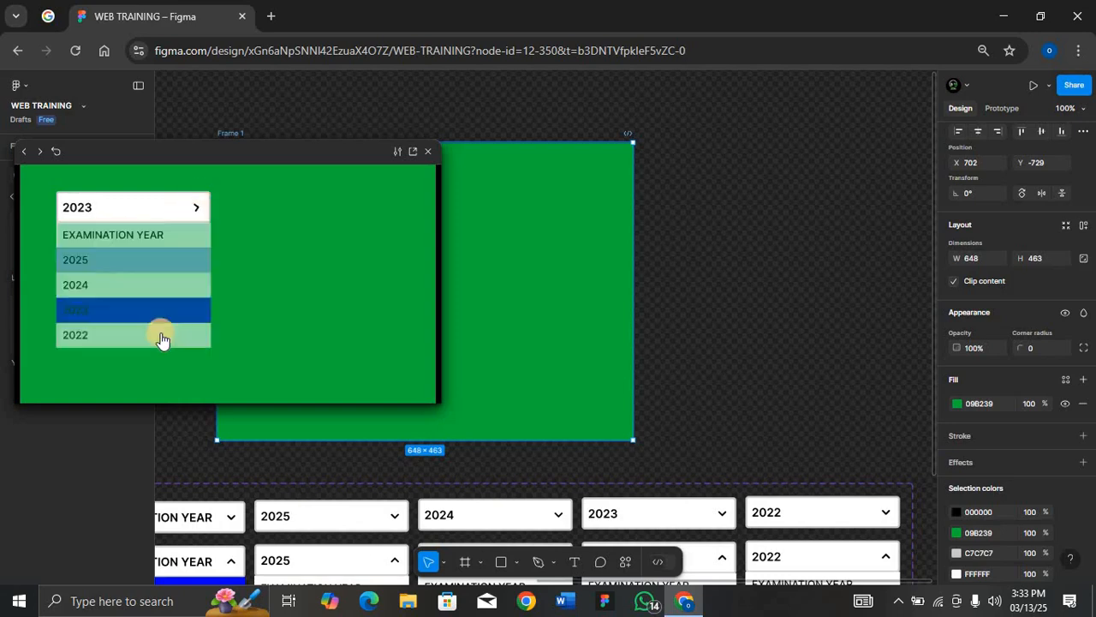
{"action": "left_click", "coordinate": [162, 335]}
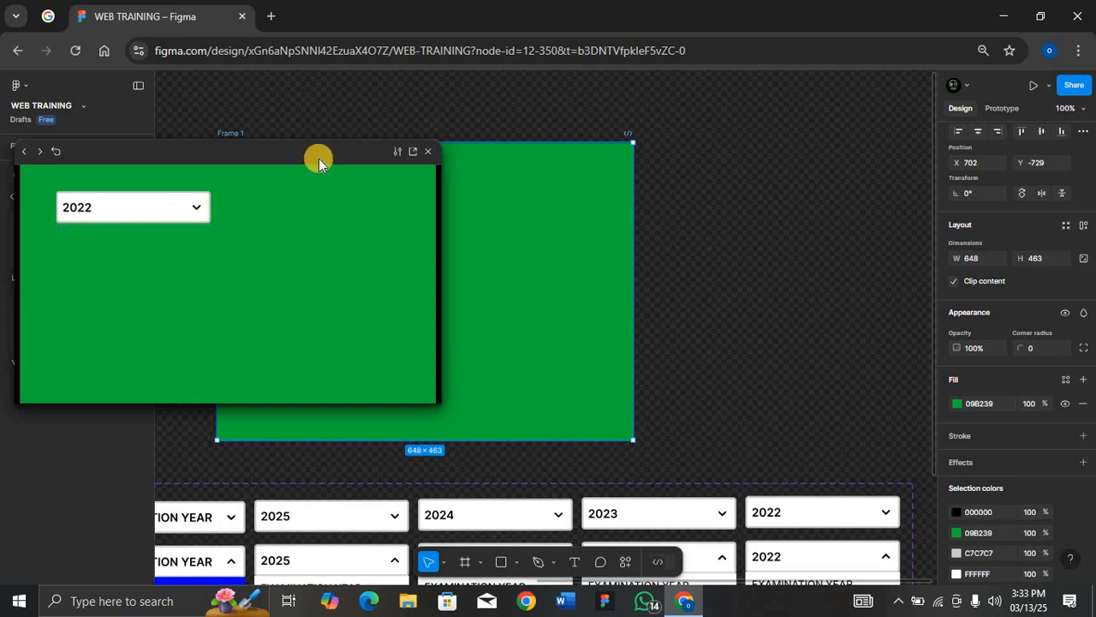
{"action": "left_click", "coordinate": [426, 151]}
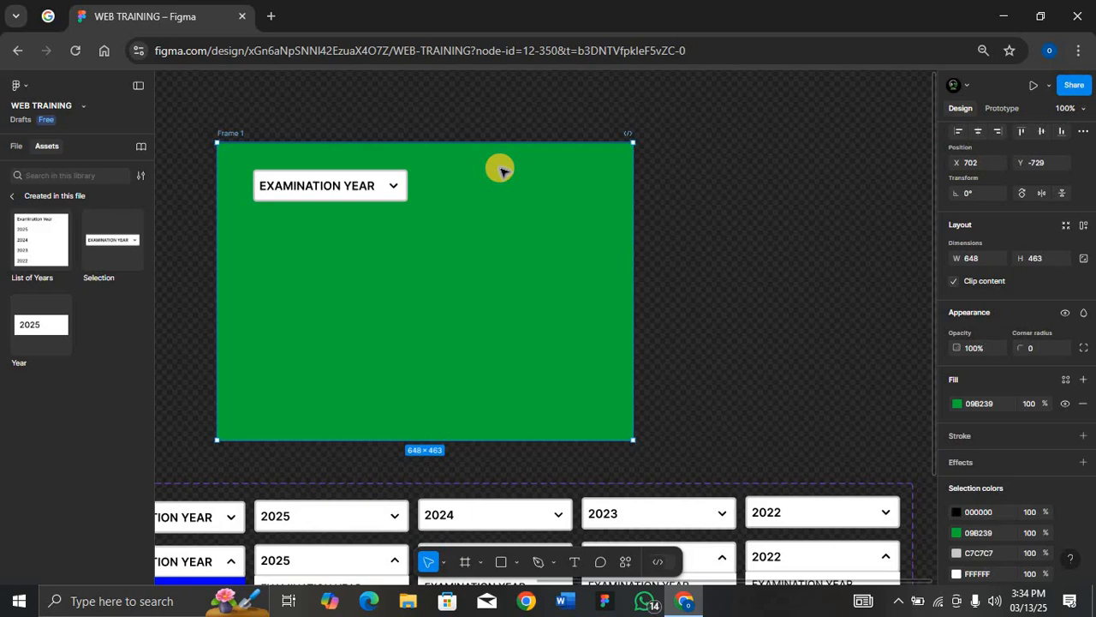
{"action": "key", "text": "minus"}
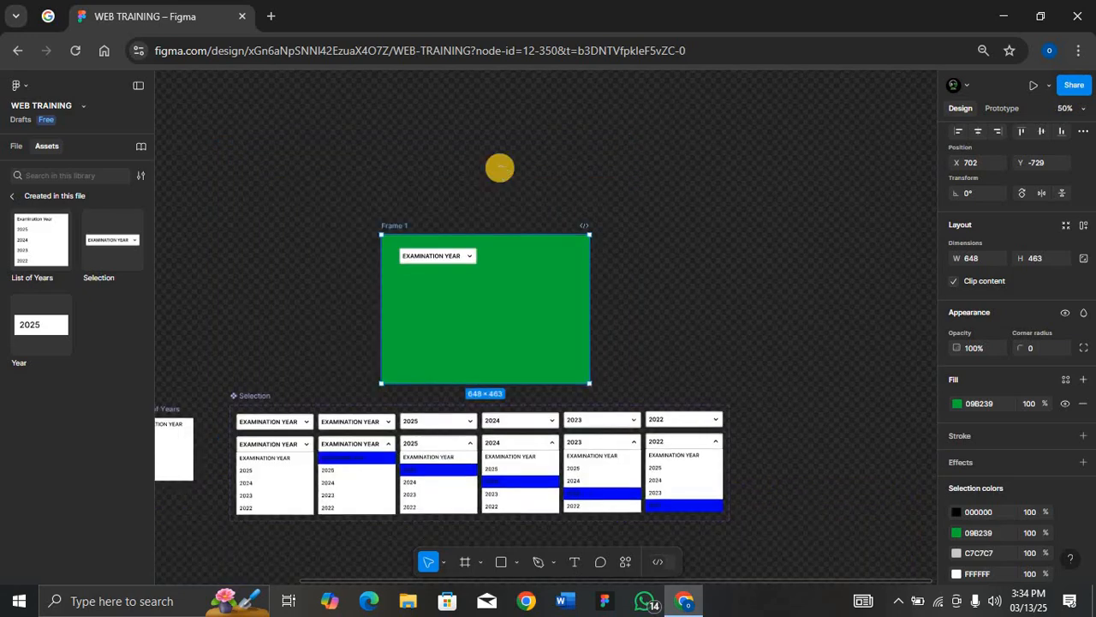